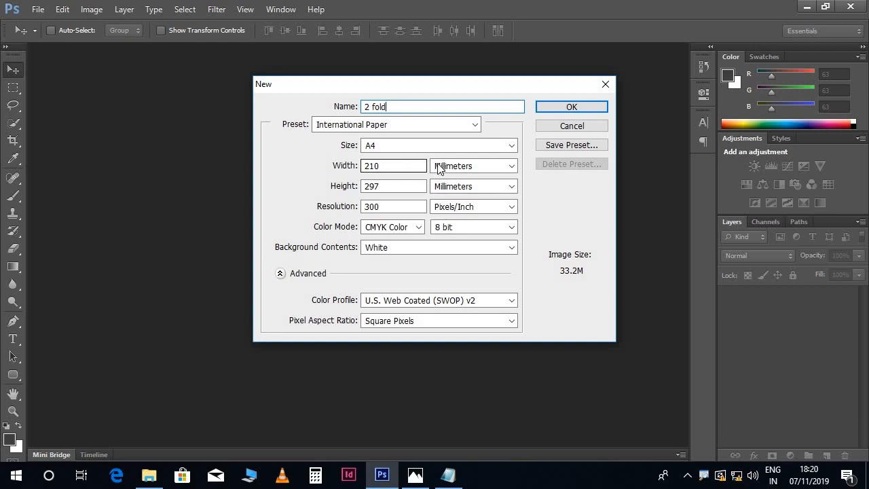
Set the 2 fold document's size to 11.25 by 8.75 inches with RGB Color mode and create it
{"action": "left_click", "coordinate": [438, 168]}
{"action": "left_click", "coordinate": [445, 189]}
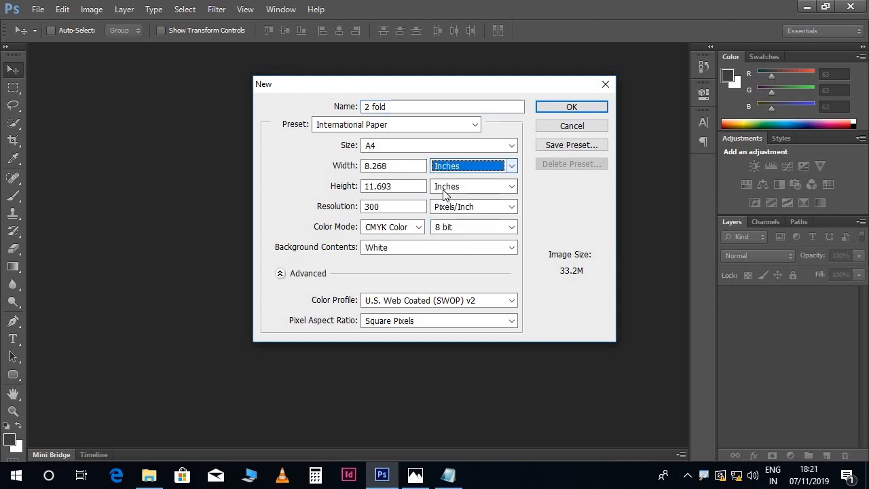
{"action": "double_click", "coordinate": [370, 165]}
{"action": "type", "text": "1"}
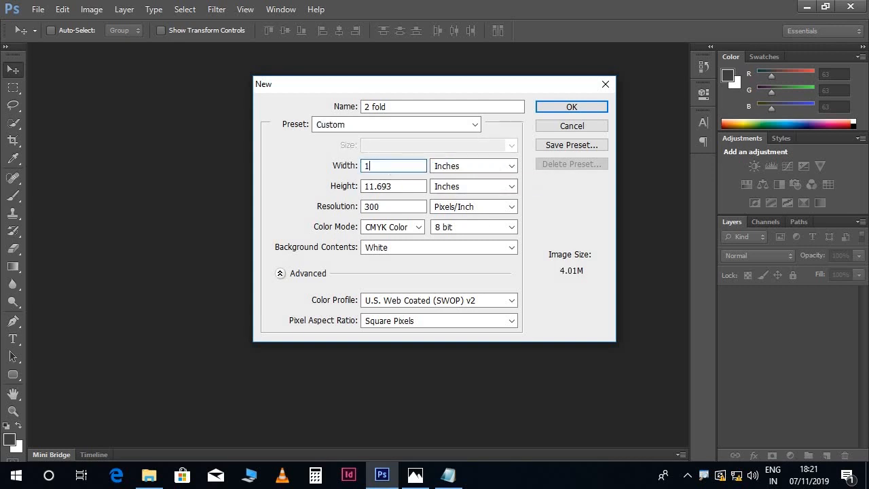
{"action": "type", "text": "1.25"}
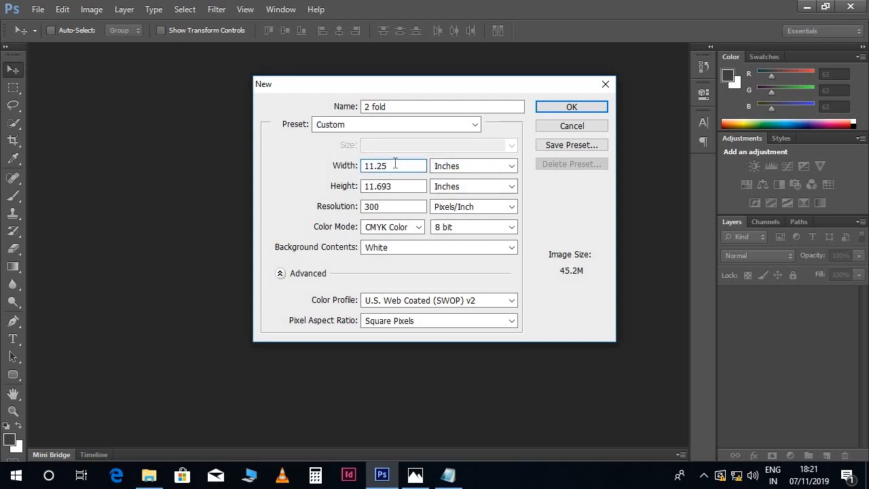
{"action": "key", "text": "Tab"}
{"action": "type", "text": "8."}
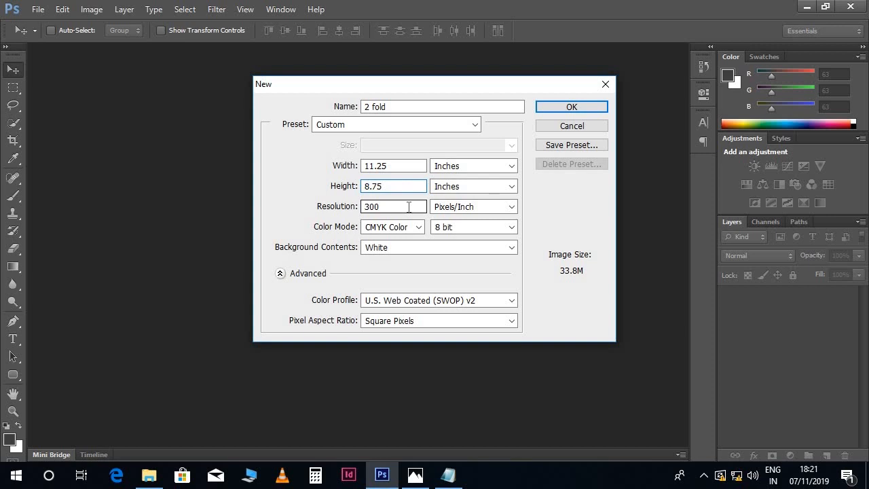
{"action": "left_click", "coordinate": [416, 227]}
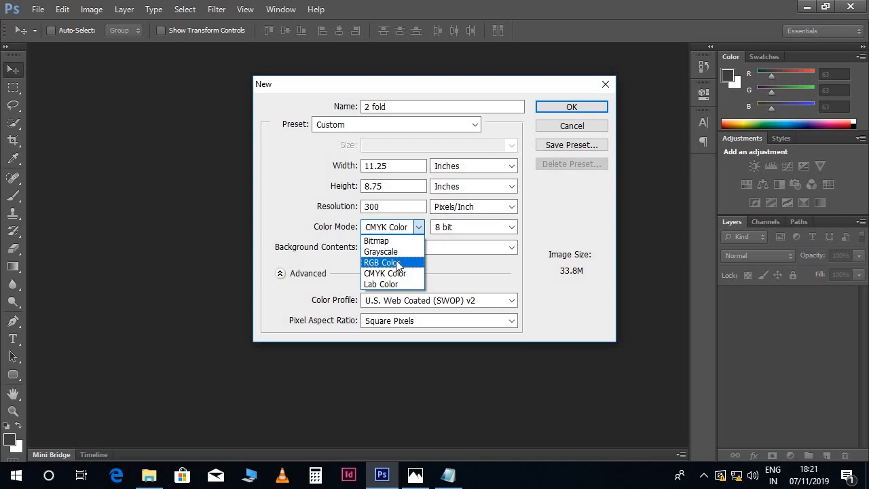
{"action": "left_click", "coordinate": [397, 263]}
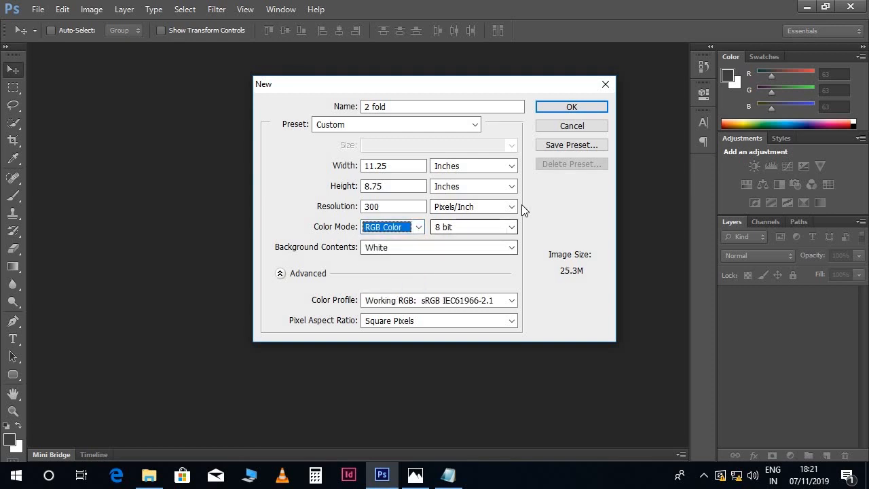
{"action": "left_click", "coordinate": [543, 111]}
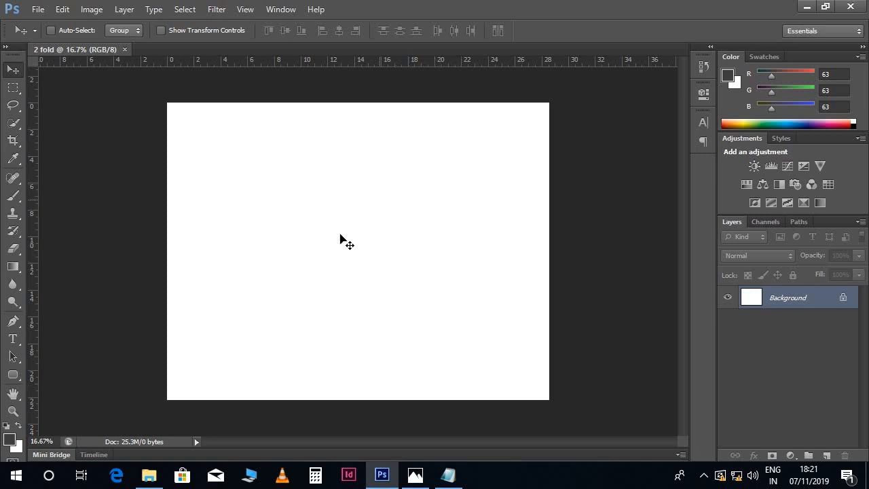
Switch to Photos and examine the bleed, cut, safety and score lines in the A.jpg half-fold template
{"action": "left_click", "coordinate": [152, 469]}
{"action": "double_click", "coordinate": [154, 175]}
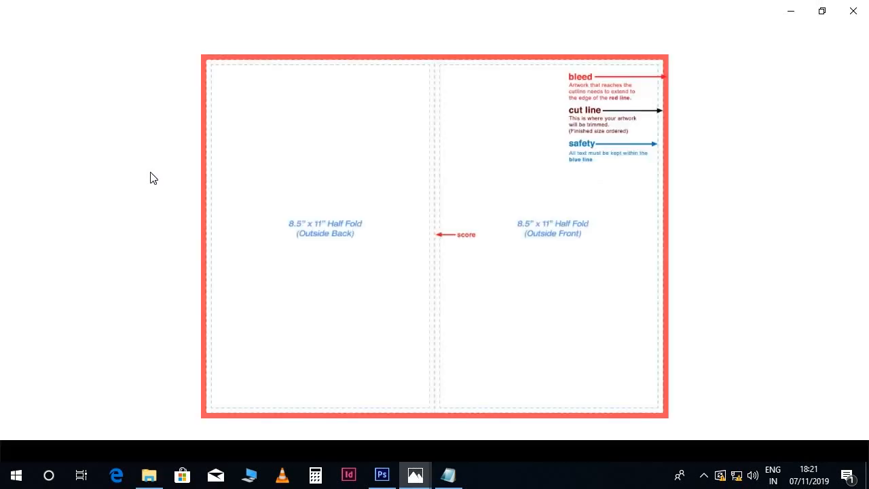
{"action": "scroll", "coordinate": [563, 270], "scroll_direction": "up", "scroll_amount": 2}
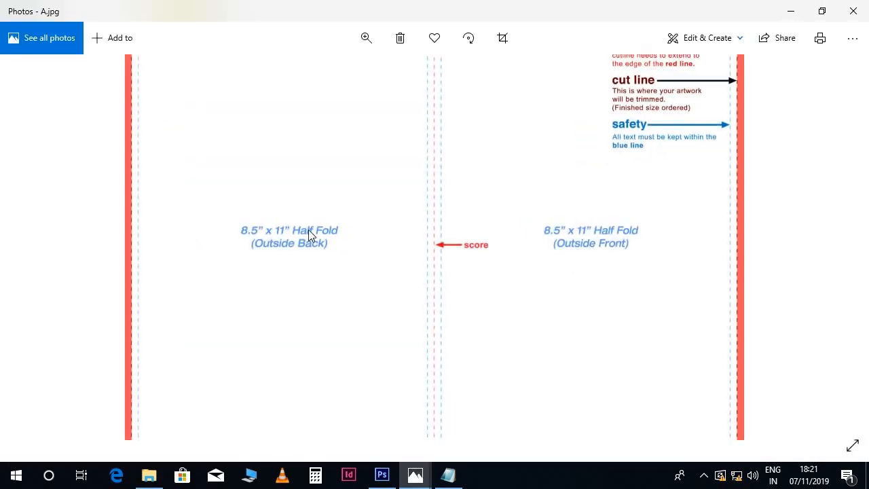
{"action": "left_click_drag", "start_coordinate": [622, 173], "coordinate": [550, 236]}
{"action": "scroll", "coordinate": [623, 229], "scroll_direction": "up", "scroll_amount": 1}
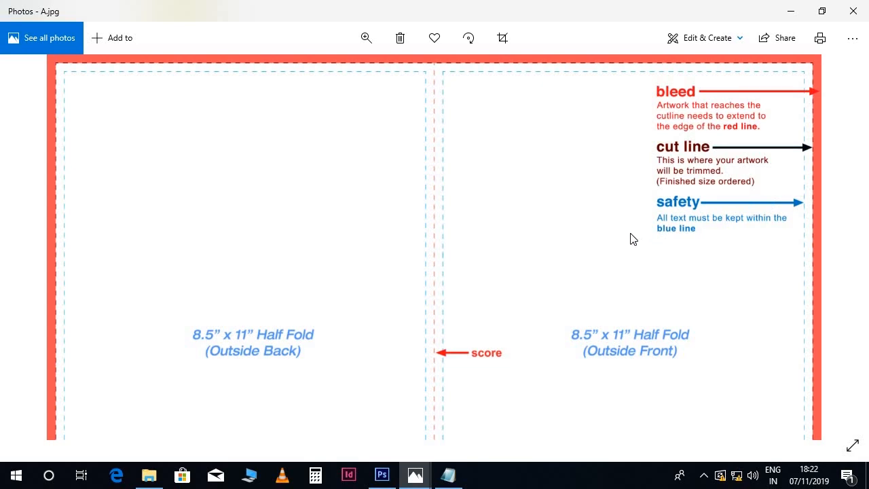
{"action": "scroll", "coordinate": [628, 231], "scroll_direction": "down", "scroll_amount": 1}
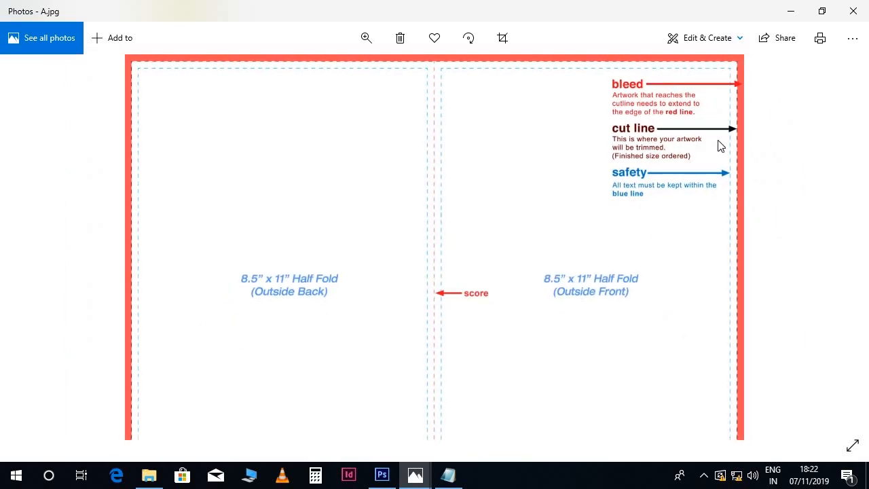
{"action": "left_click", "coordinate": [849, 17]}
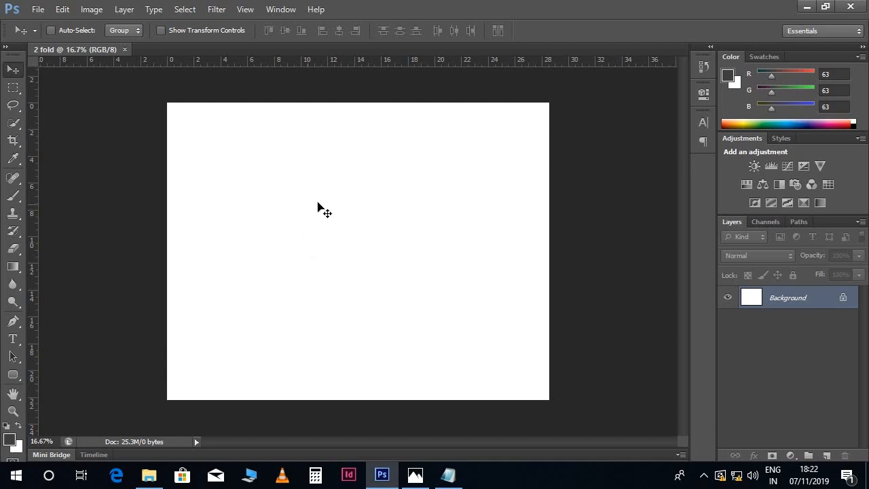
Place the template image A at its original size in the 2 fold document
{"action": "left_click", "coordinate": [39, 10]}
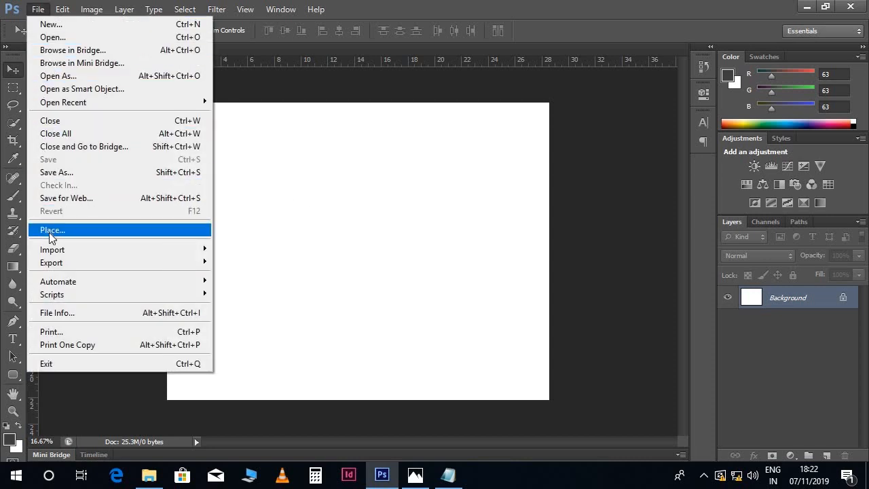
{"action": "left_click", "coordinate": [50, 231]}
{"action": "left_click", "coordinate": [301, 129]}
{"action": "left_click", "coordinate": [569, 424]}
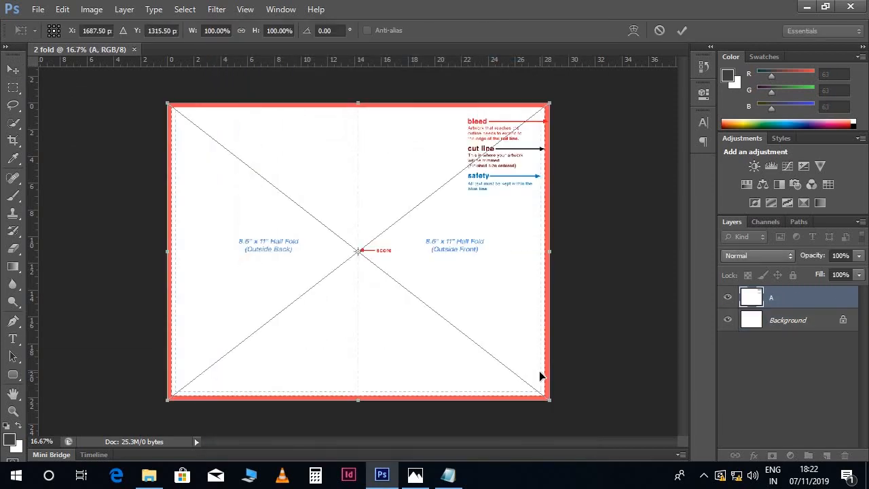
{"action": "key", "text": "Return"}
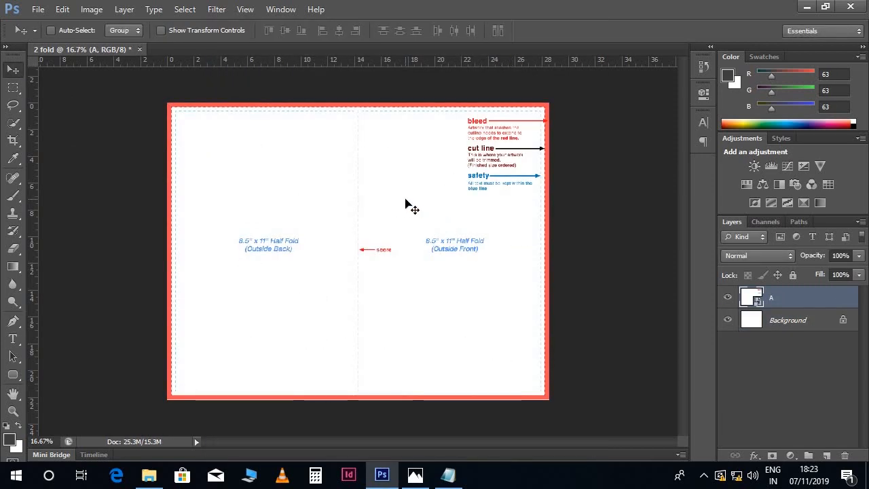
Add a horizontal guide on the template's upper safety line and a vertical guide on the back panel's outer safety line
{"action": "key", "text": "ctrl+plus"}
{"action": "key", "text": "ctrl+plus"}
{"action": "key", "text": "ctrl+plus"}
{"action": "left_click_drag", "start_coordinate": [405, 199], "coordinate": [405, 254]}
{"action": "left_click_drag", "start_coordinate": [386, 124], "coordinate": [378, 248]}
{"action": "left_click_drag", "start_coordinate": [234, 198], "coordinate": [515, 160]}
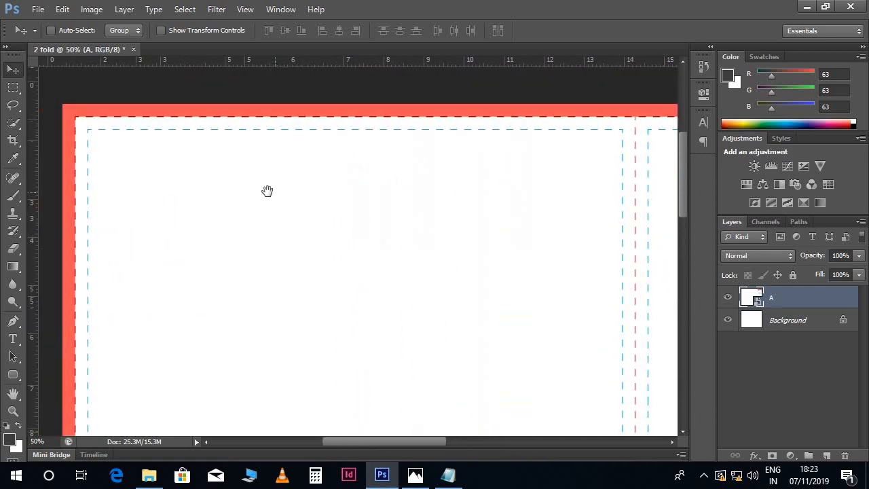
{"action": "left_click_drag", "start_coordinate": [267, 190], "coordinate": [315, 190]}
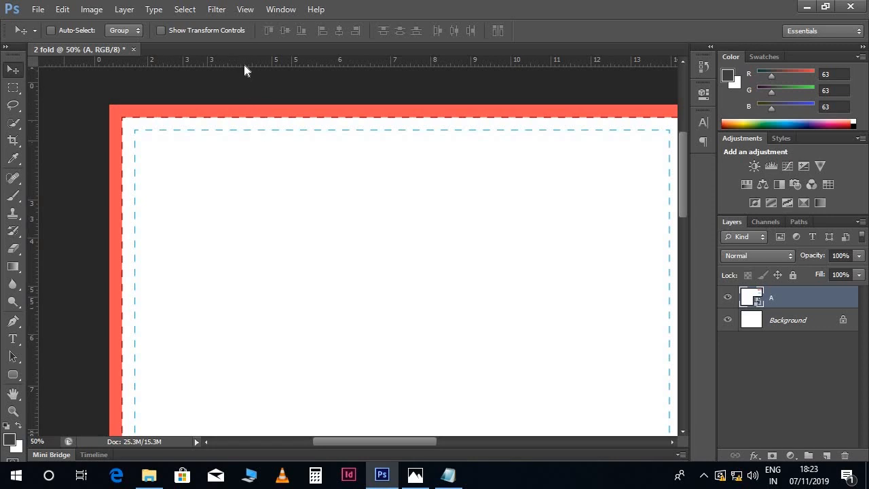
{"action": "key", "text": "ctrl+r"}
{"action": "key", "text": "ctrl+r"}
{"action": "left_click", "coordinate": [247, 11]}
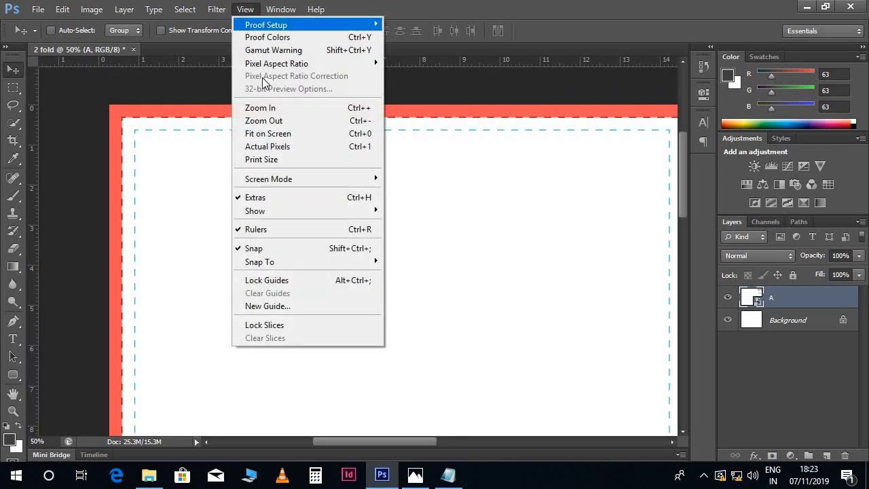
{"action": "key", "text": "Escape"}
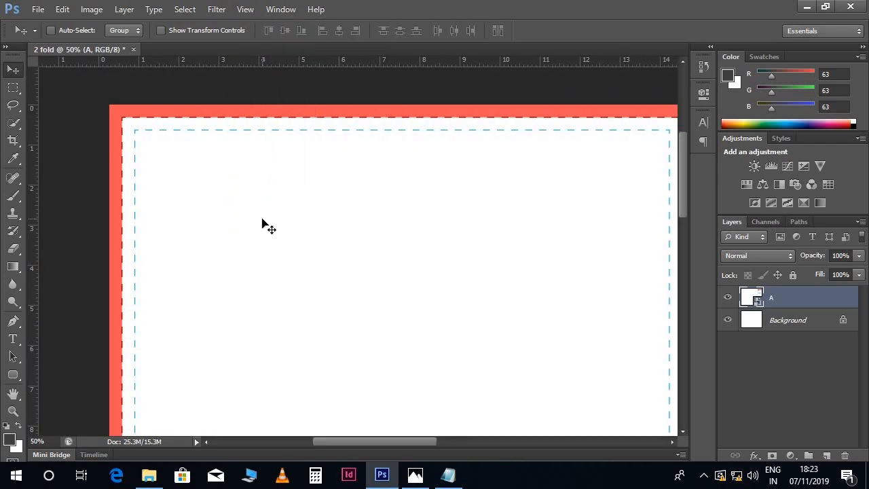
{"action": "left_click_drag", "start_coordinate": [253, 62], "coordinate": [254, 129]}
{"action": "left_click_drag", "start_coordinate": [36, 224], "coordinate": [135, 240]}
Add three vertical guides at the fold: one on the score line and one on each neighbouring safety line
{"action": "key", "text": "space"}
{"action": "left_click_drag", "start_coordinate": [653, 265], "coordinate": [304, 214]}
{"action": "left_click_drag", "start_coordinate": [32, 212], "coordinate": [319, 258]}
{"action": "left_click_drag", "start_coordinate": [33, 265], "coordinate": [332, 307]}
{"action": "left_click_drag", "start_coordinate": [34, 298], "coordinate": [345, 297]}
Add a vertical guide on the front panel's outer safety line and a horizontal guide on the template's lower safety line
{"action": "key", "text": "space"}
{"action": "left_click_drag", "start_coordinate": [484, 265], "coordinate": [104, 257]}
{"action": "left_click_drag", "start_coordinate": [34, 262], "coordinate": [498, 287]}
{"action": "scroll", "coordinate": [672, 285], "scroll_direction": "down", "scroll_amount": 10}
{"action": "left_click_drag", "start_coordinate": [302, 59], "coordinate": [295, 148]}
{"action": "key", "text": "space"}
{"action": "left_click_drag", "start_coordinate": [294, 147], "coordinate": [436, 323]}
{"action": "key", "text": "ctrl+0"}
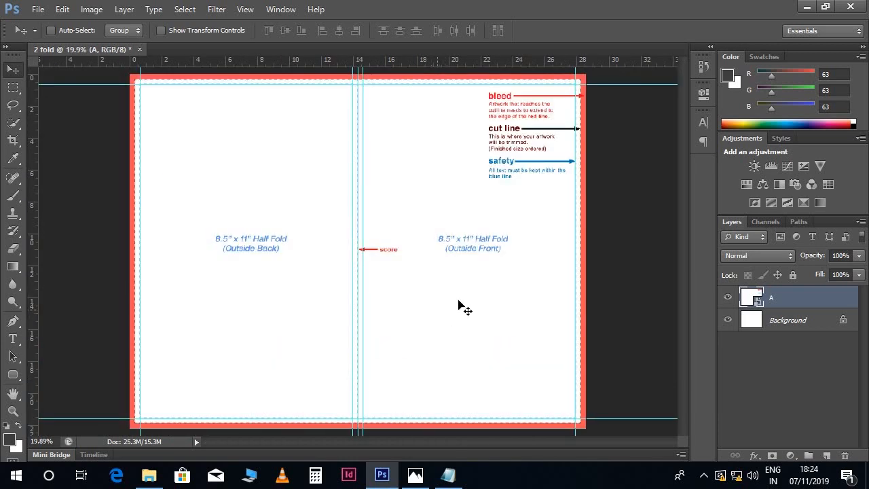
Hide template layer A and place the action-builder-construction-544966 photo
{"action": "left_click", "coordinate": [727, 297]}
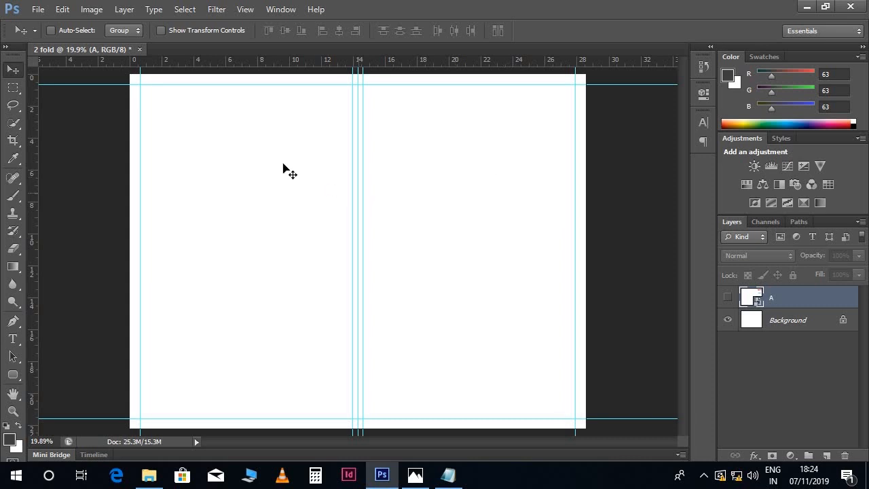
{"action": "left_click", "coordinate": [37, 11]}
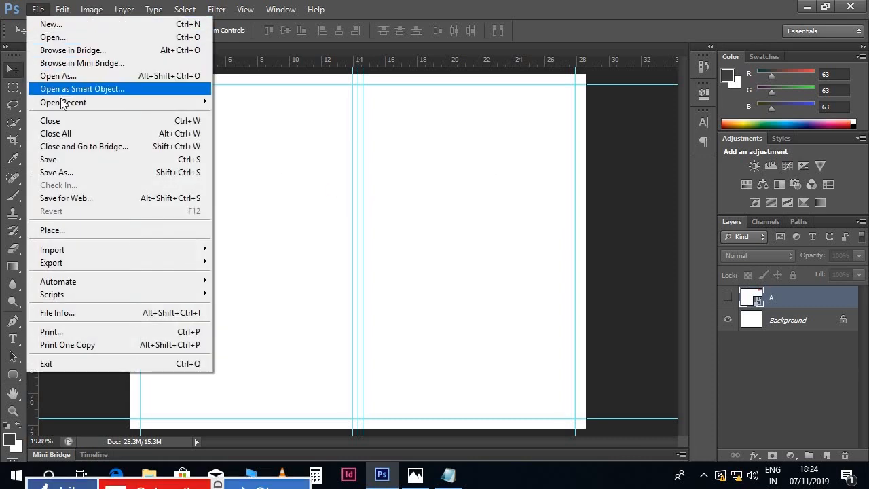
{"action": "left_click", "coordinate": [63, 229]}
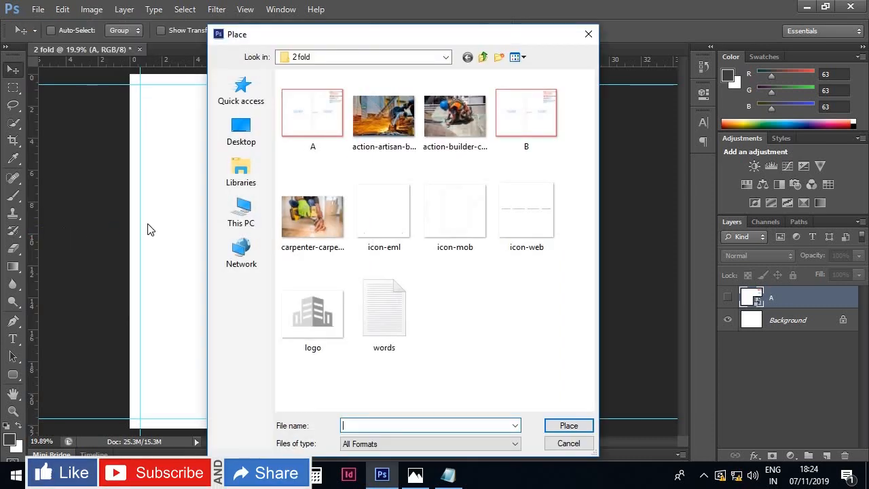
{"action": "left_click", "coordinate": [438, 139]}
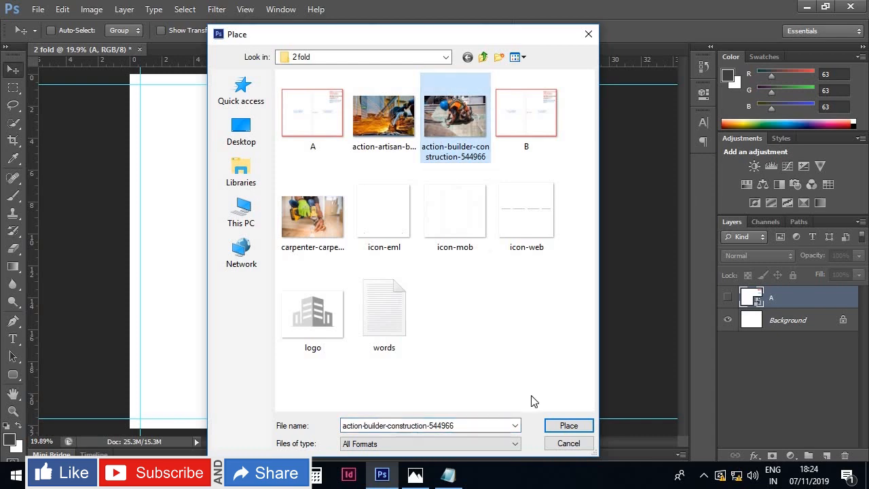
{"action": "left_click", "coordinate": [551, 425]}
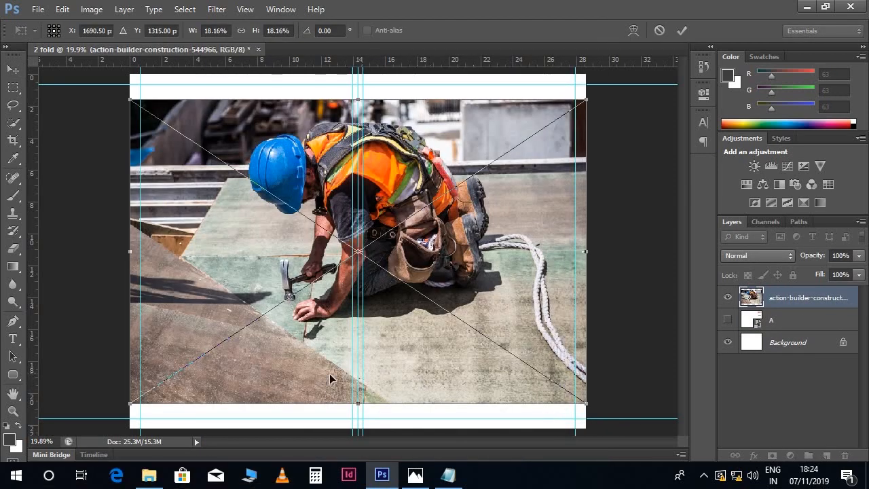
Scale the construction photo to about 9.12% and fit it across the top of the front panel, flush with the score guide
{"action": "left_click_drag", "start_coordinate": [126, 408], "coordinate": [380, 296]}
{"action": "key", "text": "ctrl+plus"}
{"action": "key", "text": "ctrl+plus"}
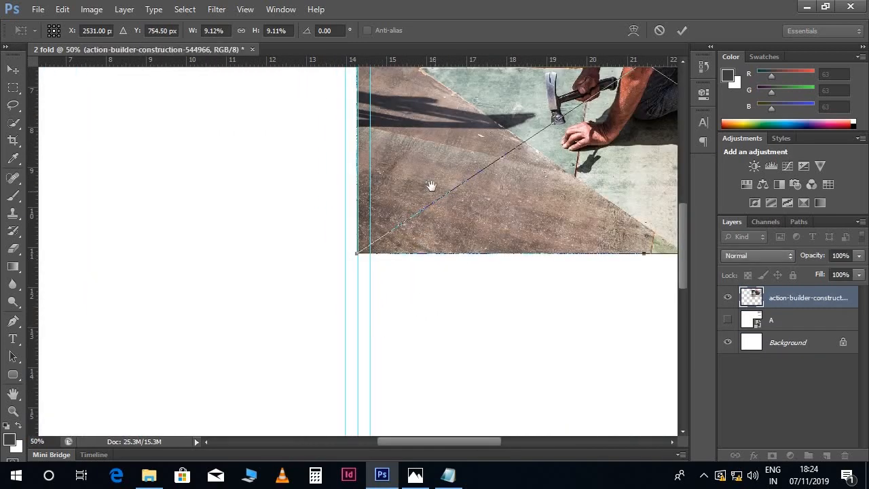
{"action": "left_click_drag", "start_coordinate": [430, 186], "coordinate": [374, 349]}
{"action": "left_click_drag", "start_coordinate": [401, 145], "coordinate": [208, 258]}
{"action": "left_click_drag", "start_coordinate": [217, 176], "coordinate": [217, 135]}
{"action": "left_click_drag", "start_coordinate": [353, 218], "coordinate": [407, 129]}
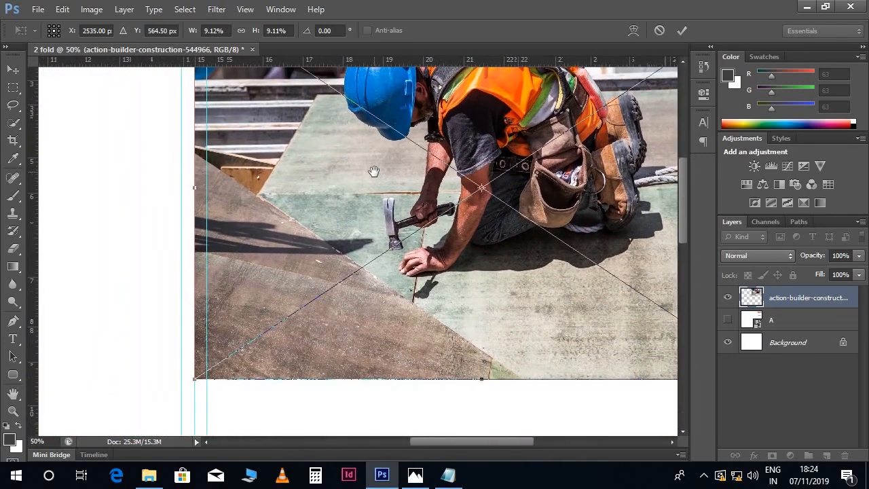
{"action": "key", "text": "Return"}
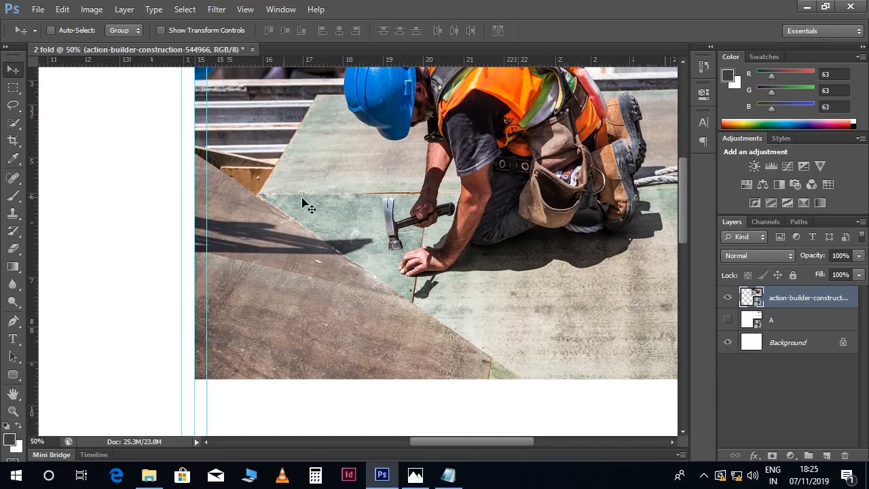
Draw a rounded rectangle about 1943 by 673 px with a 10 cm radius across the construction photo's lower edge
{"action": "key", "text": "ctrl+minus"}
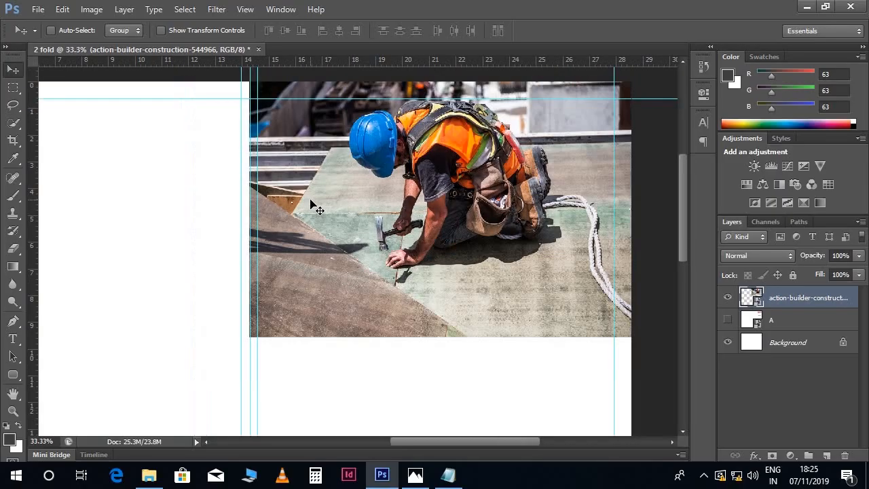
{"action": "key", "text": "ctrl+minus"}
{"action": "scroll", "coordinate": [397, 258], "scroll_direction": "down", "scroll_amount": 3}
{"action": "key", "text": "ctrl+minus"}
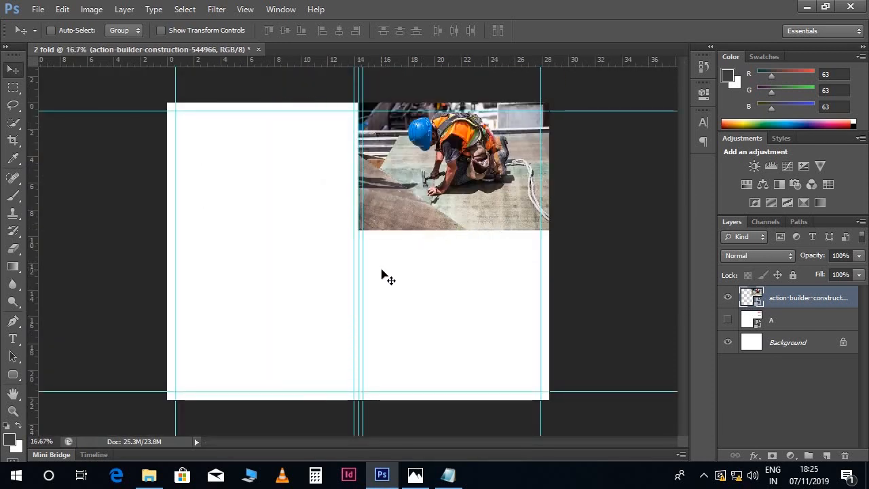
{"action": "left_click", "coordinate": [13, 374]}
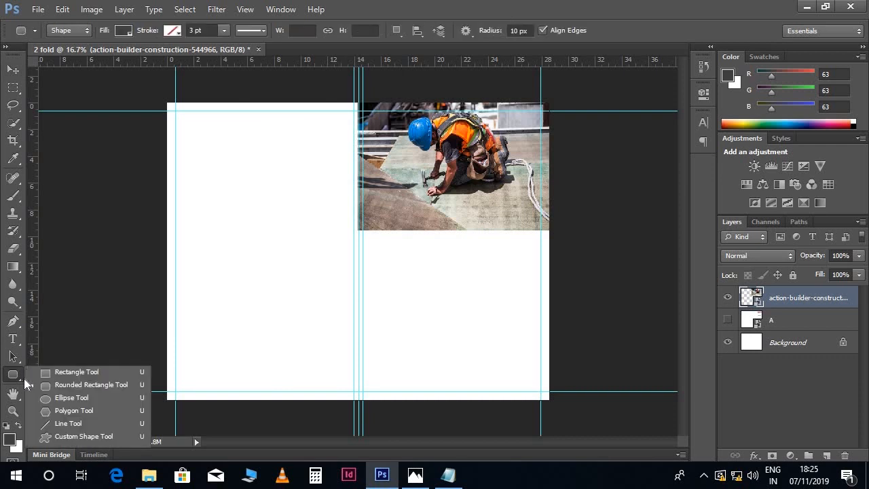
{"action": "left_click", "coordinate": [63, 384]}
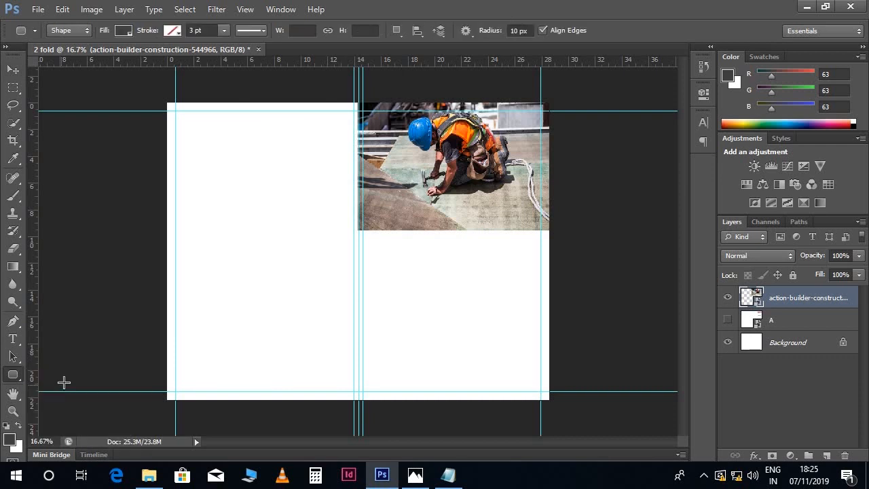
{"action": "left_click", "coordinate": [524, 30]}
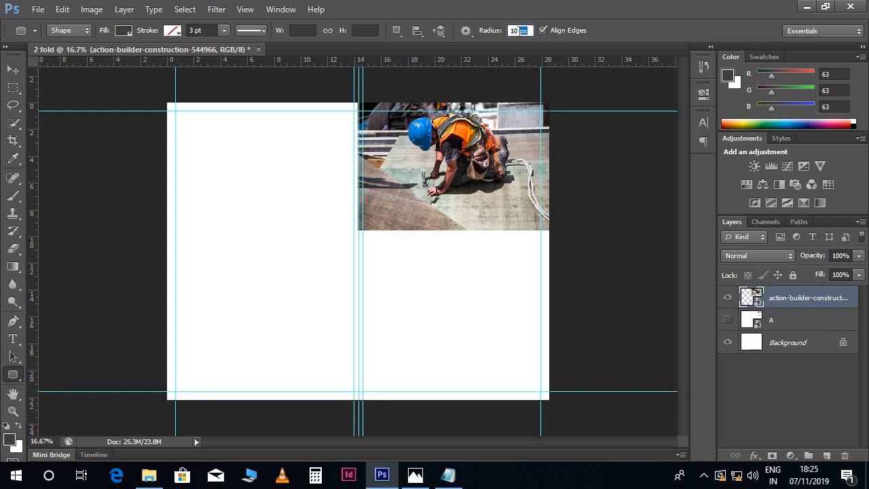
{"action": "type", "text": "cm"}
{"action": "key", "text": "Return"}
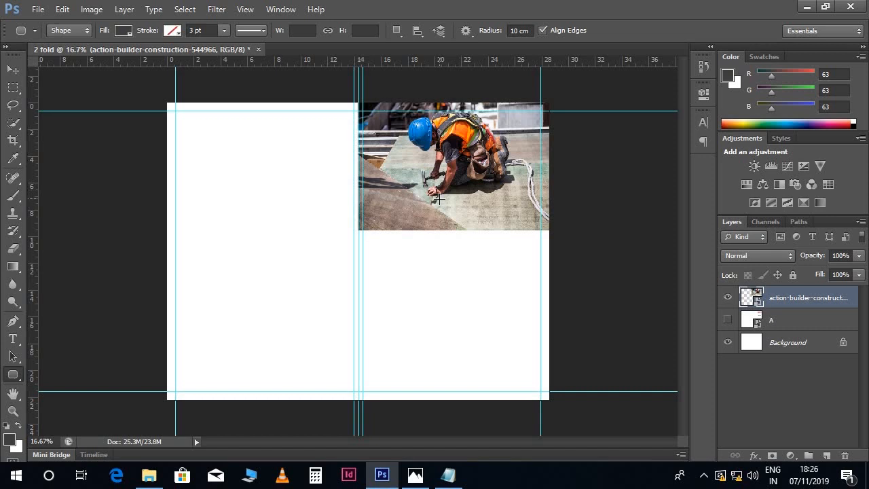
{"action": "left_click_drag", "start_coordinate": [381, 210], "coordinate": [601, 284]}
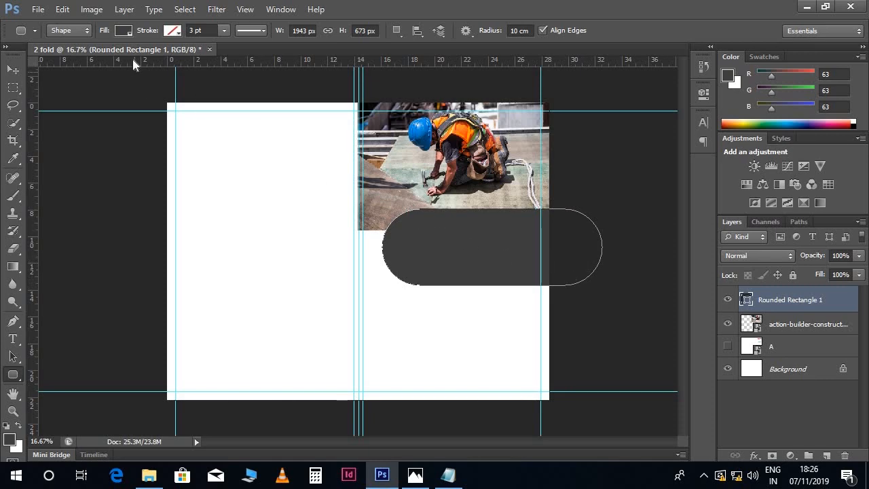
Fill the large rounded rectangle on the front panel with dark blue 022b59
{"action": "left_click", "coordinate": [122, 31]}
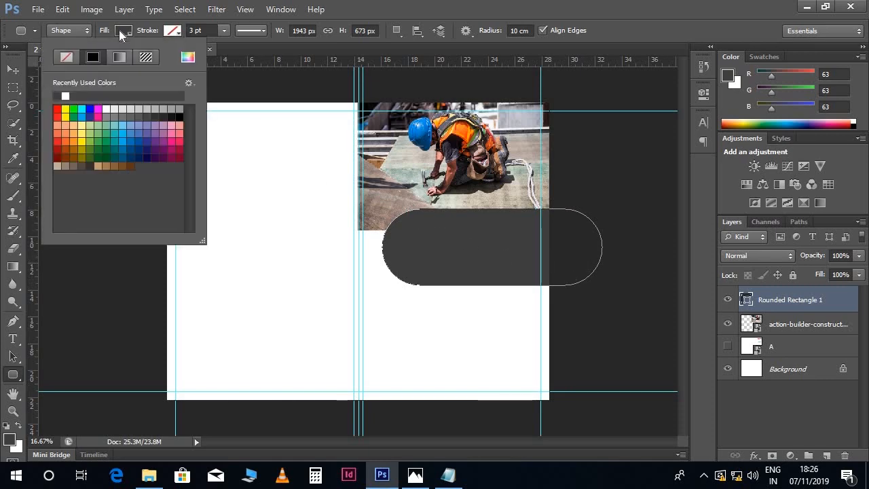
{"action": "left_click", "coordinate": [188, 58]}
{"action": "mouse_move", "coordinate": [770, 212]}
{"action": "left_mouse_down"}
{"action": "mouse_move", "coordinate": [771, 201]}
{"action": "mouse_move", "coordinate": [773, 210]}
{"action": "left_mouse_up"}
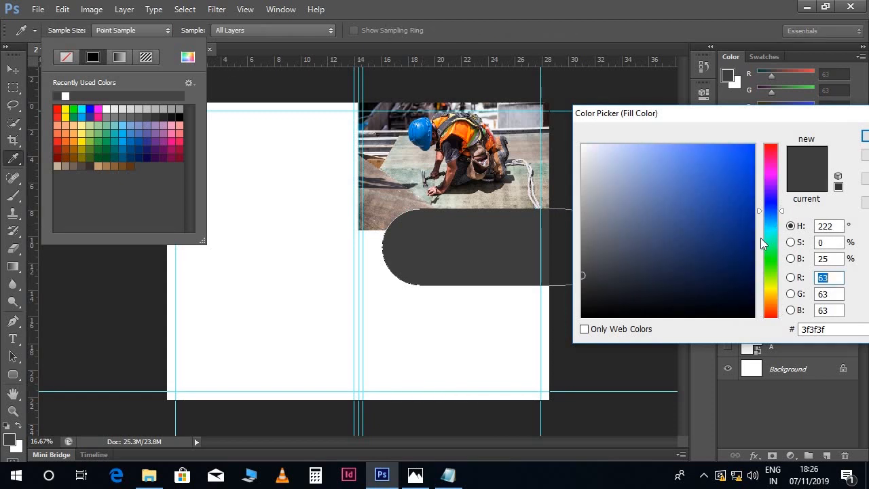
{"action": "mouse_move", "coordinate": [748, 262]}
{"action": "left_mouse_down"}
{"action": "mouse_move", "coordinate": [749, 248]}
{"action": "mouse_move", "coordinate": [719, 265]}
{"action": "left_mouse_up"}
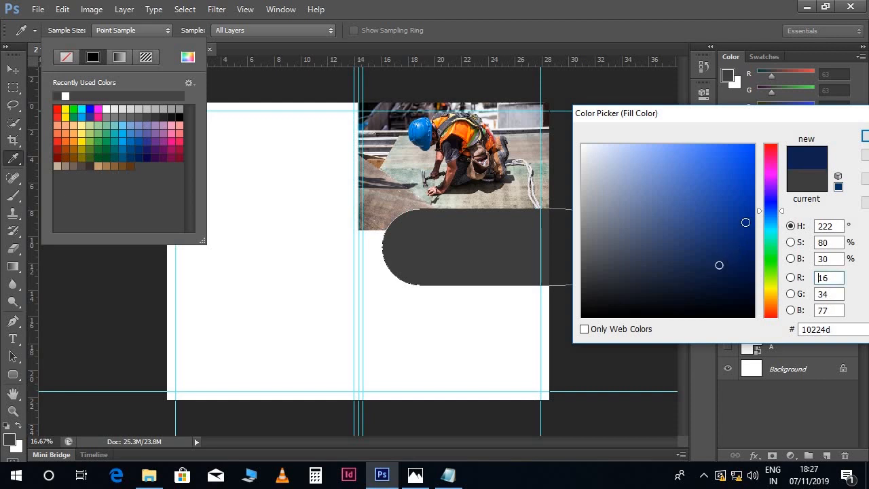
{"action": "left_click_drag", "start_coordinate": [777, 208], "coordinate": [774, 215]}
{"action": "left_click_drag", "start_coordinate": [741, 253], "coordinate": [749, 257]}
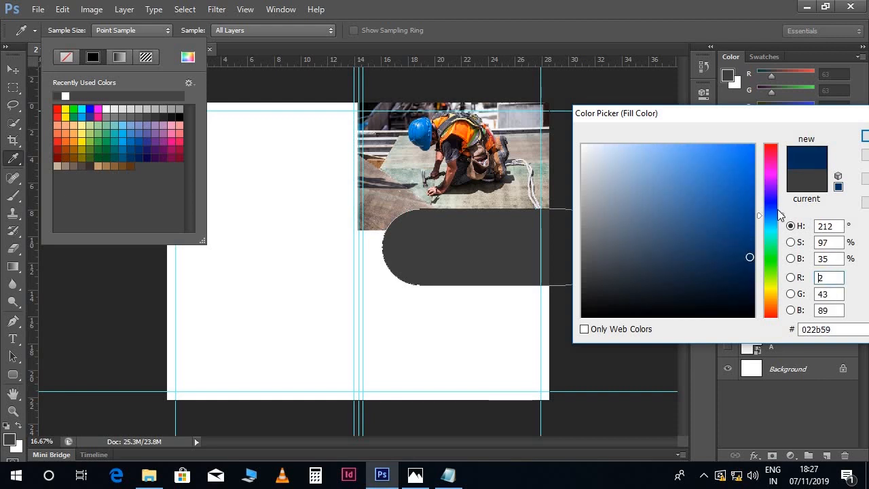
{"action": "left_click_drag", "start_coordinate": [762, 127], "coordinate": [709, 126]}
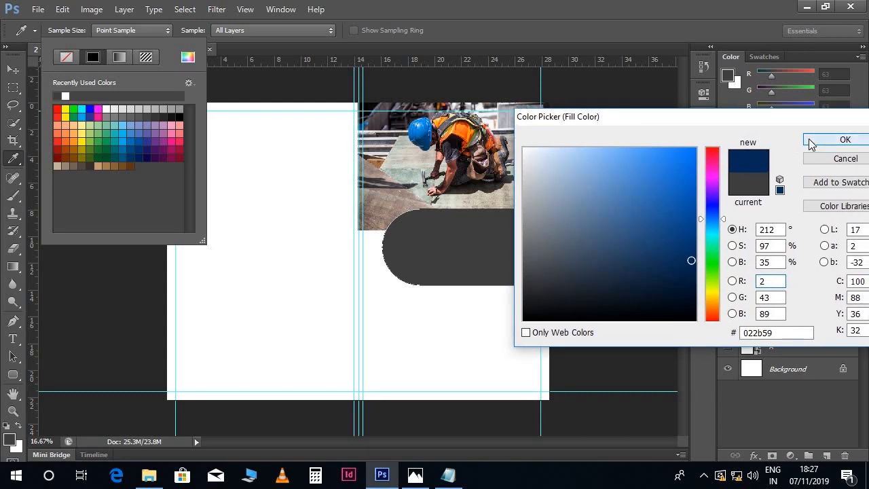
{"action": "left_click", "coordinate": [786, 194]}
{"action": "left_click", "coordinate": [555, 246]}
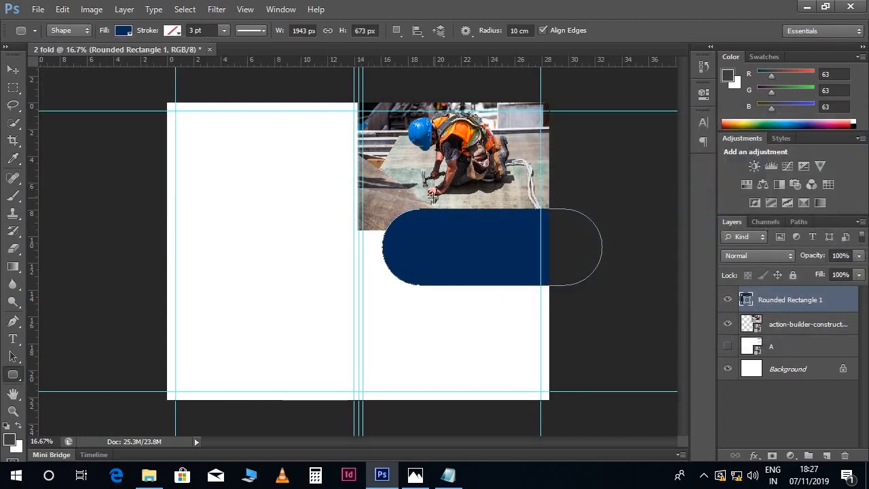
Draw a rounded rectangle about 1374 by 156 px along the blue shape's upper edge and fill it with orange ef8d00
{"action": "left_click_drag", "start_coordinate": [425, 194], "coordinate": [567, 208]}
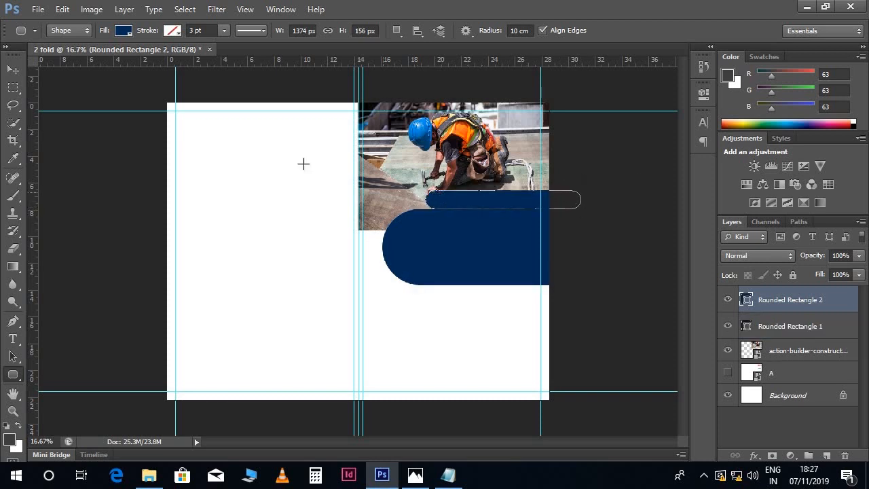
{"action": "left_click", "coordinate": [123, 32]}
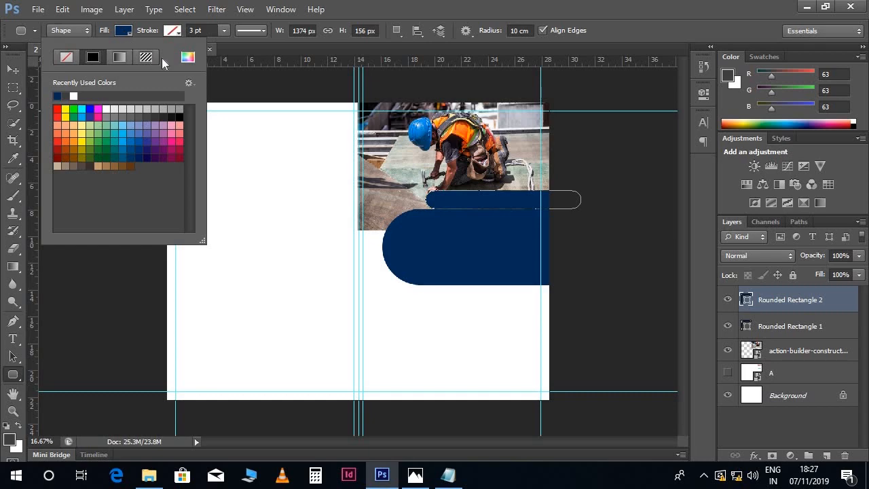
{"action": "left_click", "coordinate": [188, 58]}
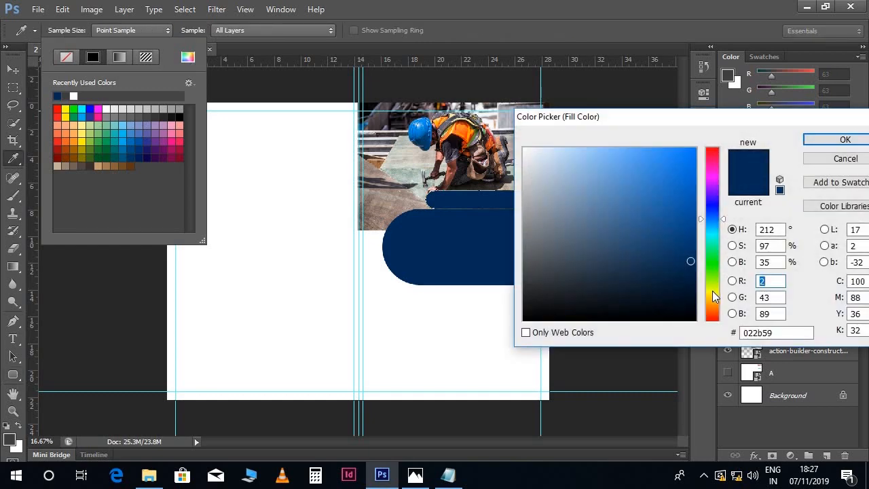
{"action": "left_click", "coordinate": [714, 301]}
{"action": "left_click", "coordinate": [695, 157]}
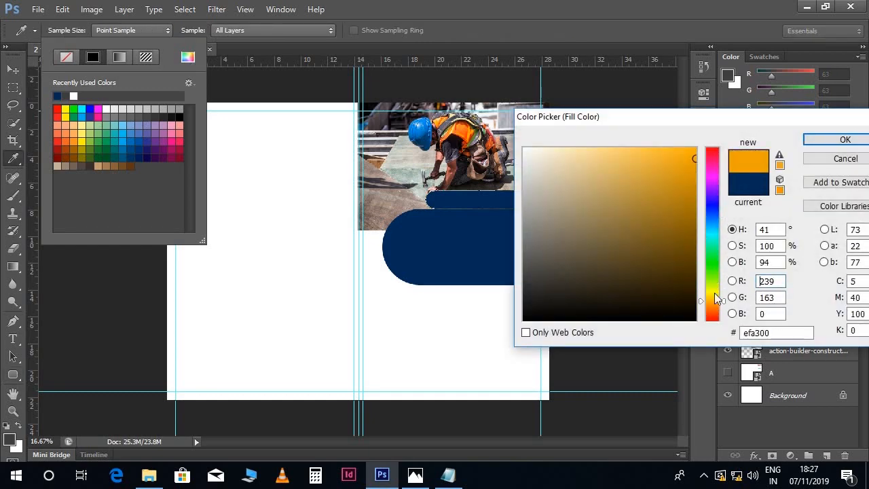
{"action": "left_click_drag", "start_coordinate": [717, 299], "coordinate": [716, 304]}
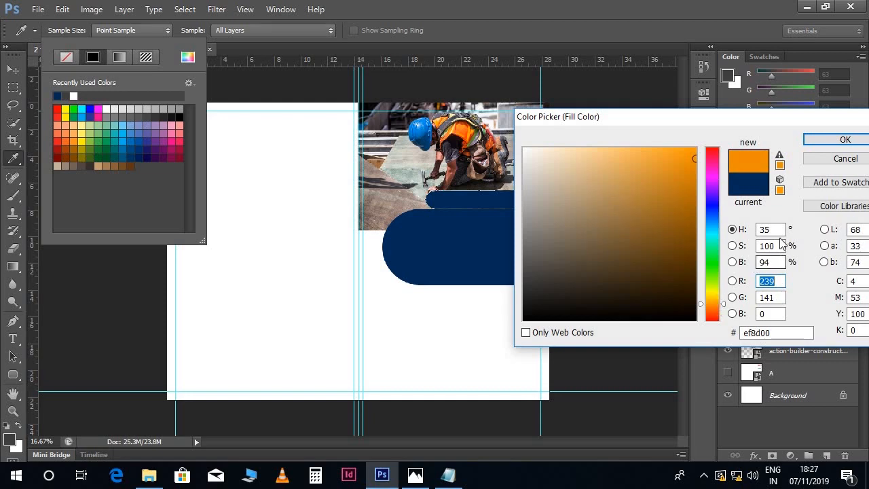
{"action": "left_click", "coordinate": [810, 143]}
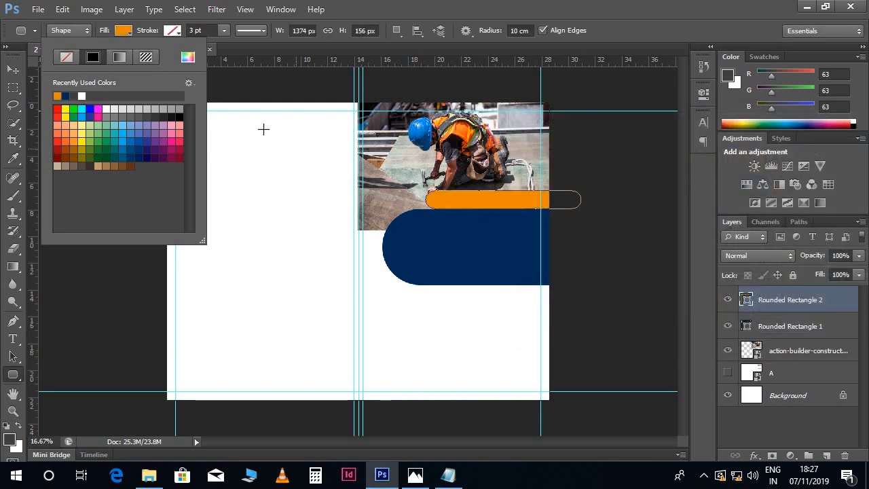
{"action": "left_click", "coordinate": [129, 32]}
Nudge the orange bar down to overlap the blue shape's upper edge and stack the blue shape's layer above it
{"action": "left_click", "coordinate": [8, 73]}
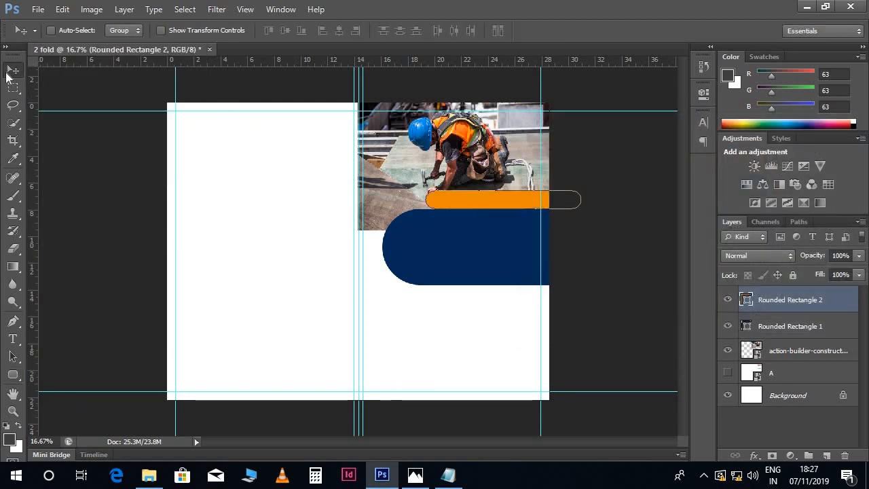
{"action": "key", "text": "ctrl+plus"}
{"action": "left_click_drag", "start_coordinate": [479, 213], "coordinate": [331, 207]}
{"action": "key", "text": "shift+Down"}
{"action": "key", "text": "shift+Down"}
{"action": "key", "text": "shift+Down"}
{"action": "key", "text": "shift+Down"}
{"action": "key", "text": "shift+Down"}
{"action": "key", "text": "shift+Down"}
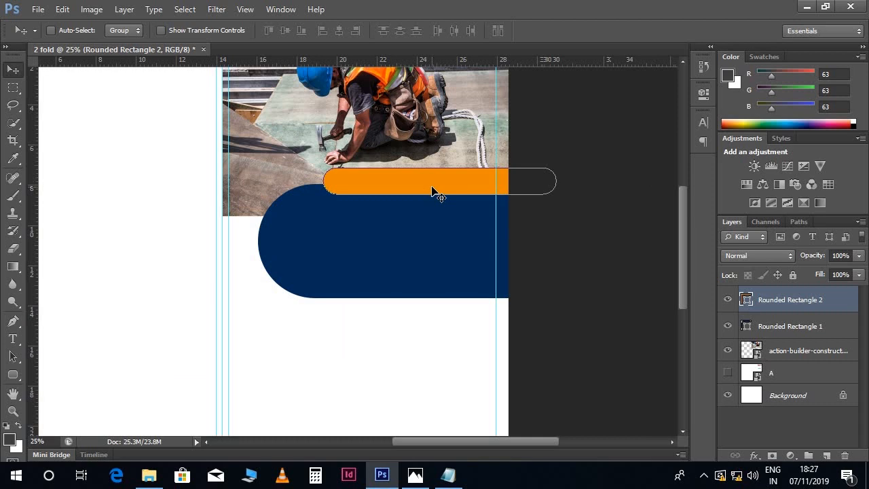
{"action": "left_click_drag", "start_coordinate": [824, 327], "coordinate": [818, 299]}
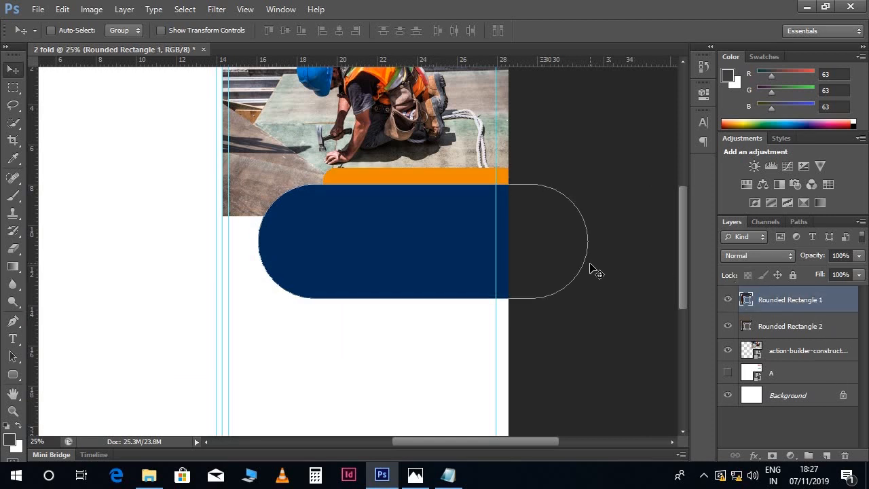
Duplicate the orange bar's layer and move the copy to the blue shape's lower edge, offset slightly to the right
{"action": "left_click", "coordinate": [784, 328]}
{"action": "right_click", "coordinate": [782, 325]}
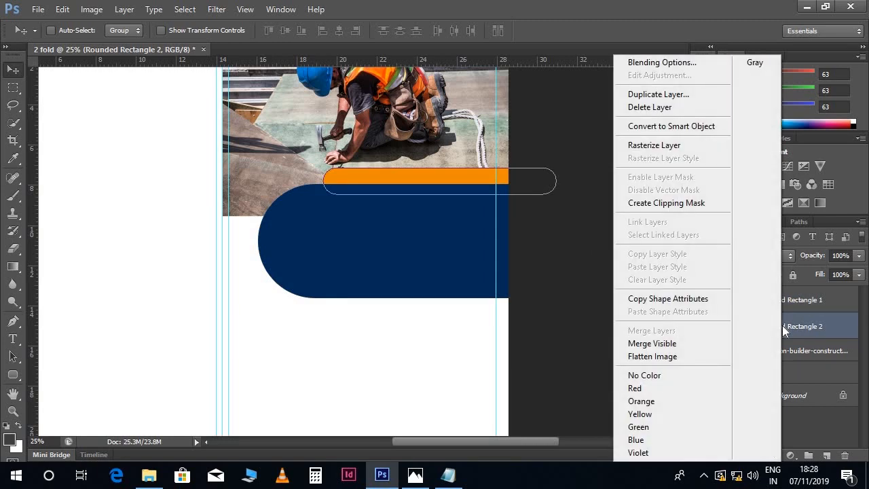
{"action": "left_click", "coordinate": [673, 96]}
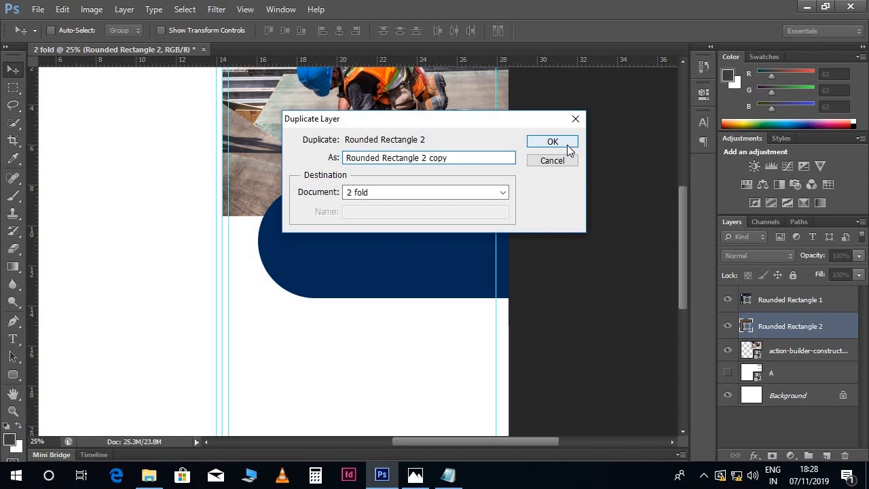
{"action": "left_click", "coordinate": [567, 145]}
{"action": "left_click_drag", "start_coordinate": [478, 180], "coordinate": [477, 316]}
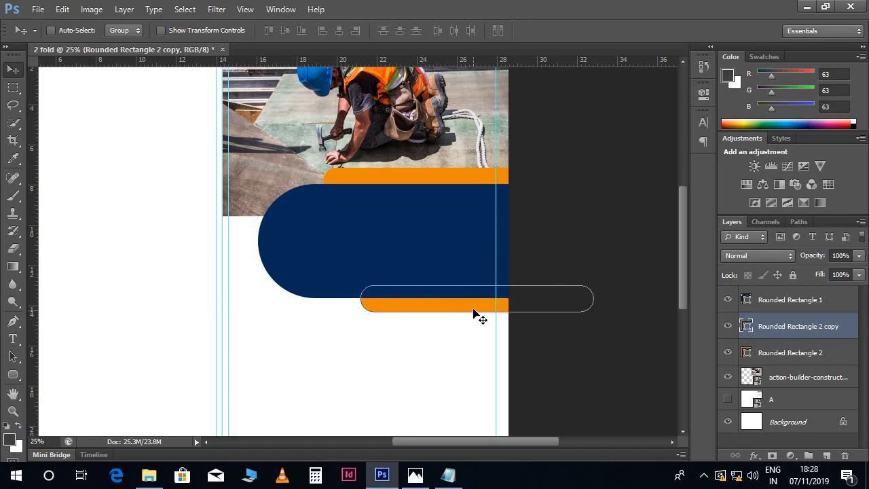
Nudge the blue rounded rectangle slightly left, towards the score guide
{"action": "right_click", "coordinate": [459, 233]}
{"action": "left_click", "coordinate": [468, 237]}
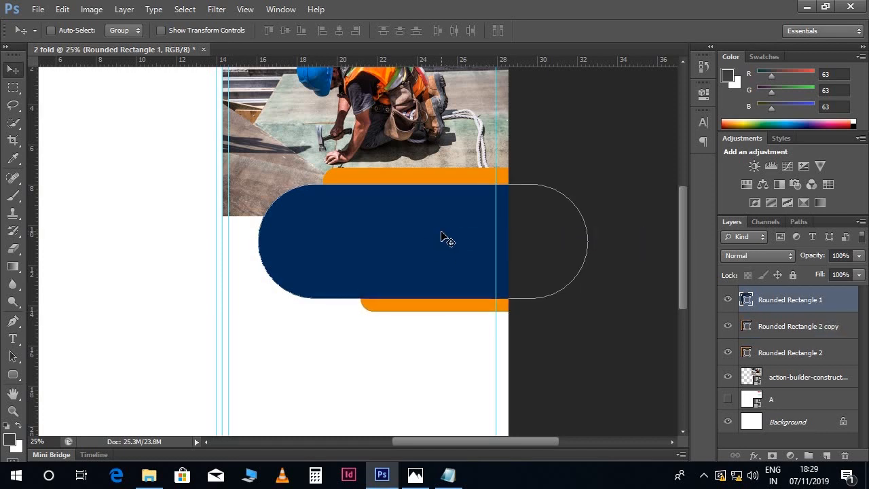
{"action": "key", "text": "shift+Left"}
{"action": "key", "text": "shift+Left"}
{"action": "key", "text": "shift+Left"}
{"action": "key", "text": "shift+Left"}
{"action": "key", "text": "shift+Left"}
{"action": "key", "text": "shift+Left"}
{"action": "key", "text": "shift+Left"}
{"action": "key", "text": "shift+Left"}
{"action": "key", "text": "shift+Left"}
{"action": "key", "text": "shift+Left"}
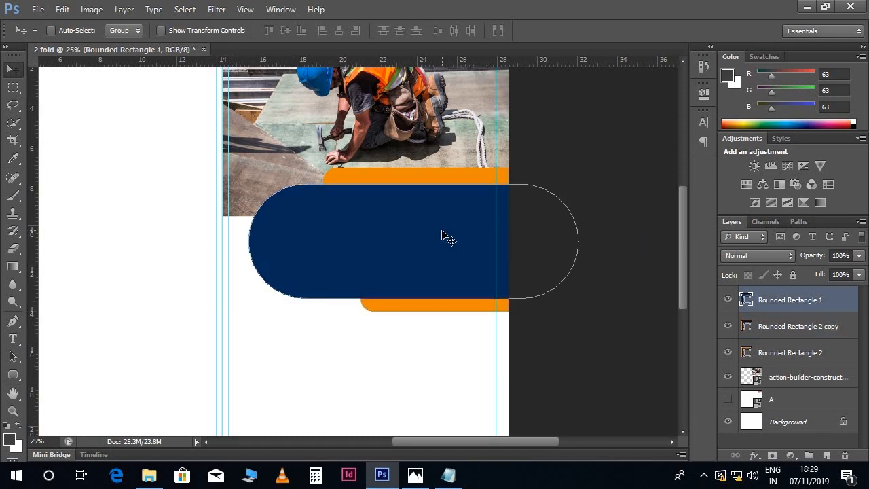
{"action": "key", "text": "ctrl+minus"}
{"action": "key", "text": "ctrl+plus"}
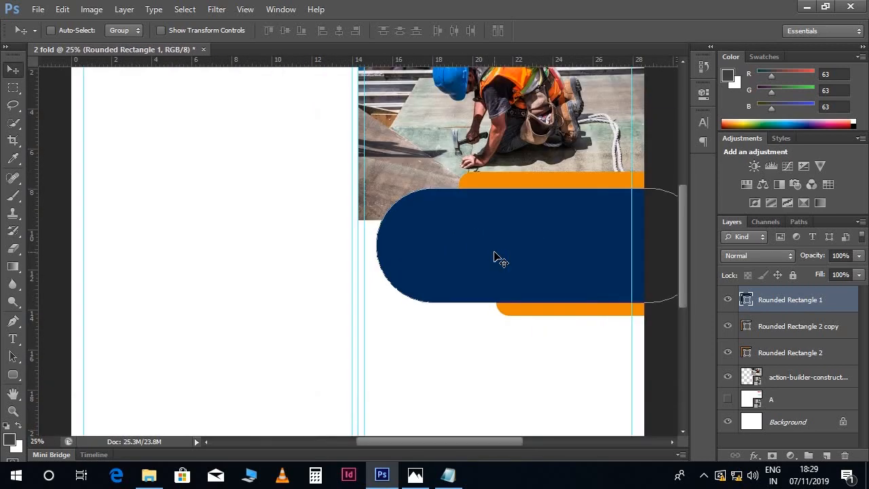
{"action": "left_click_drag", "start_coordinate": [574, 239], "coordinate": [483, 230]}
{"action": "scroll", "coordinate": [446, 228], "scroll_direction": "up", "scroll_amount": 2}
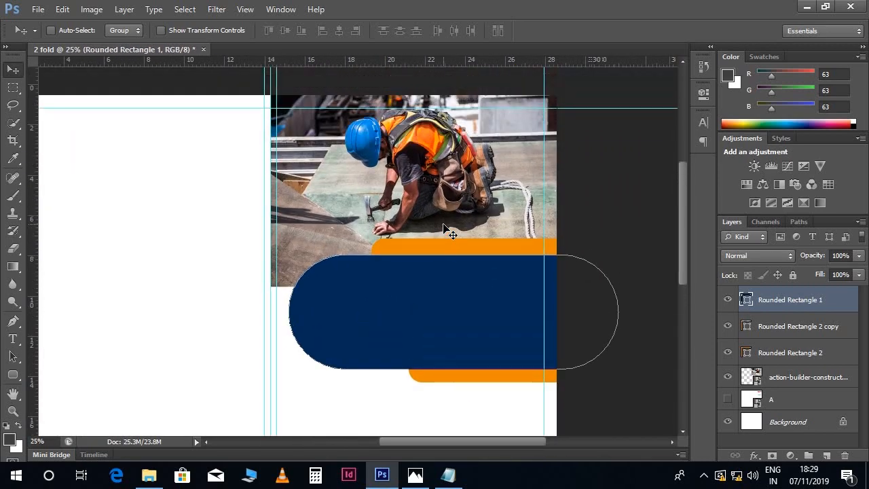
{"action": "scroll", "coordinate": [473, 317], "scroll_direction": "down", "scroll_amount": 1}
Copy the word "Construction" from the words file in Notepad and add it as a text layer near the blue shape in Photoshop
{"action": "left_click", "coordinate": [447, 474]}
{"action": "left_click_drag", "start_coordinate": [76, 37], "coordinate": [2, 25]}
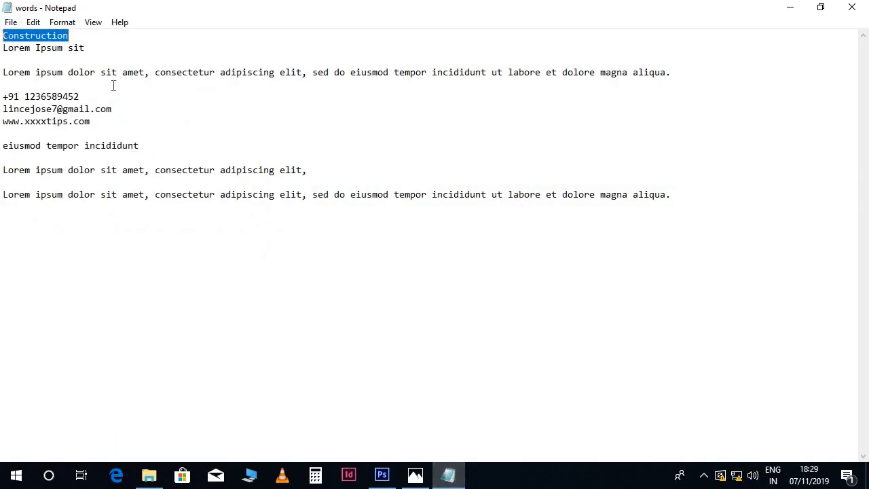
{"action": "left_click", "coordinate": [381, 475]}
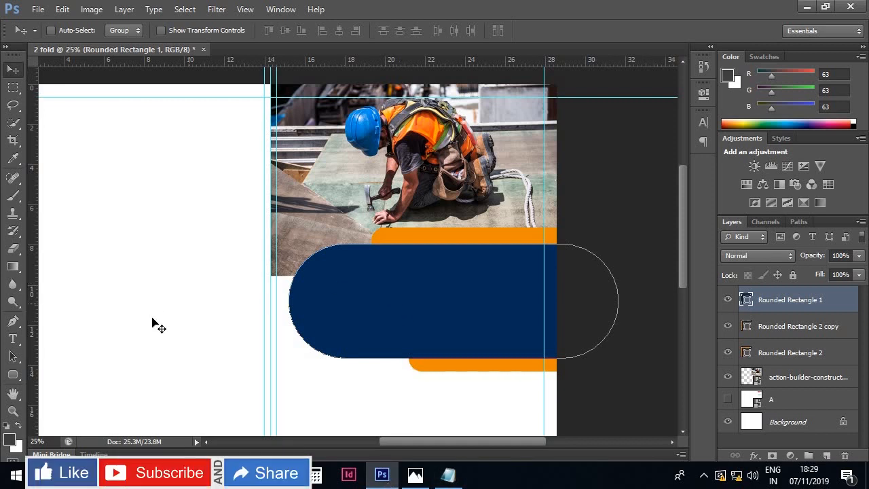
{"action": "left_click", "coordinate": [12, 339]}
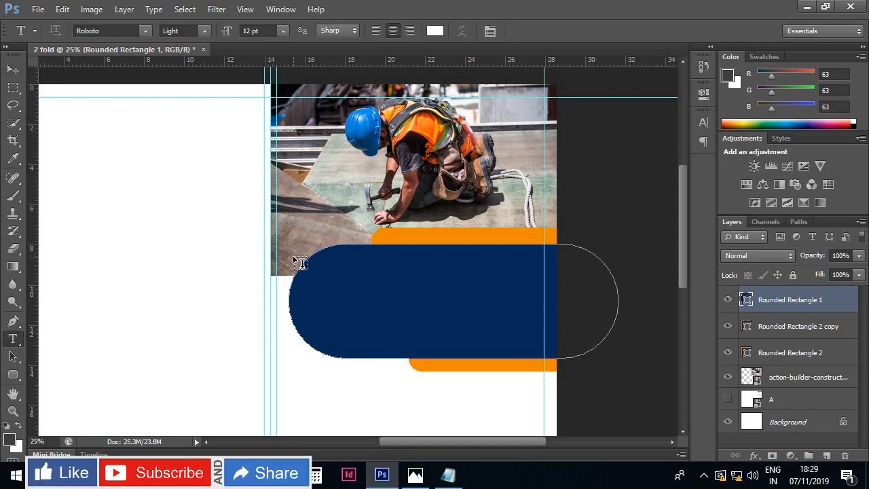
{"action": "left_click", "coordinate": [335, 264]}
{"action": "type", "text": "CONSTRUCTION"}
Format the Construction heading in Bebas at 48 pt and place it in the upper part of the blue shape
{"action": "key", "text": "ctrl+a"}
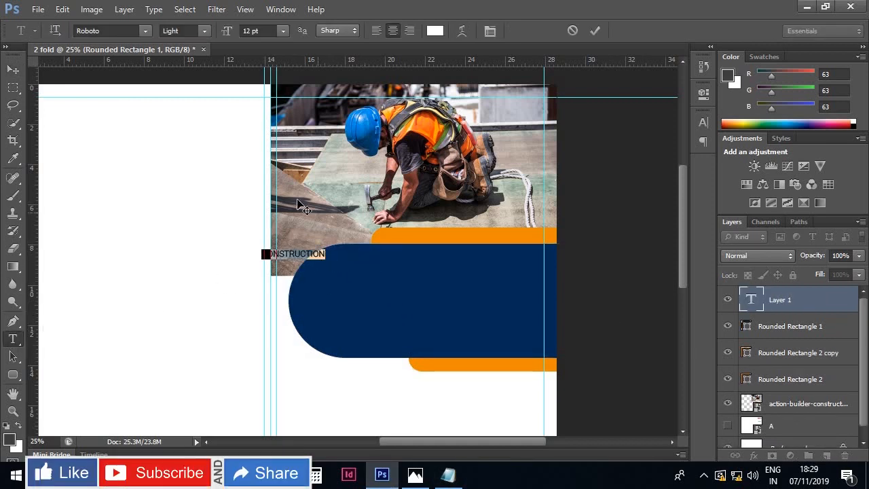
{"action": "left_click", "coordinate": [109, 31]}
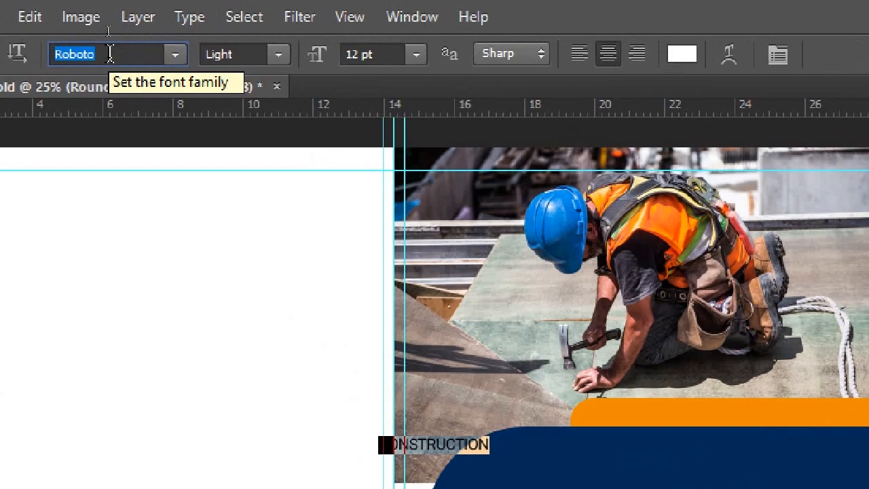
{"action": "type", "text": "Bebas"}
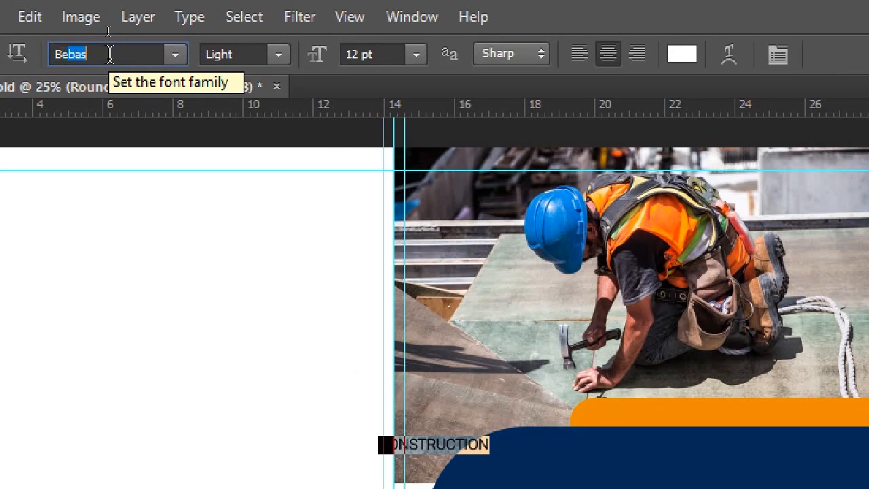
{"action": "key", "text": "Return"}
{"action": "left_click", "coordinate": [383, 54]}
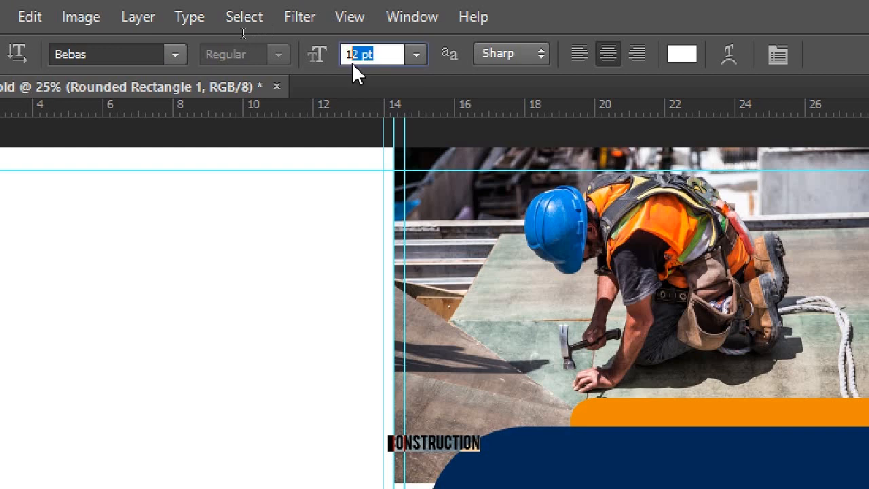
{"action": "type", "text": "48"}
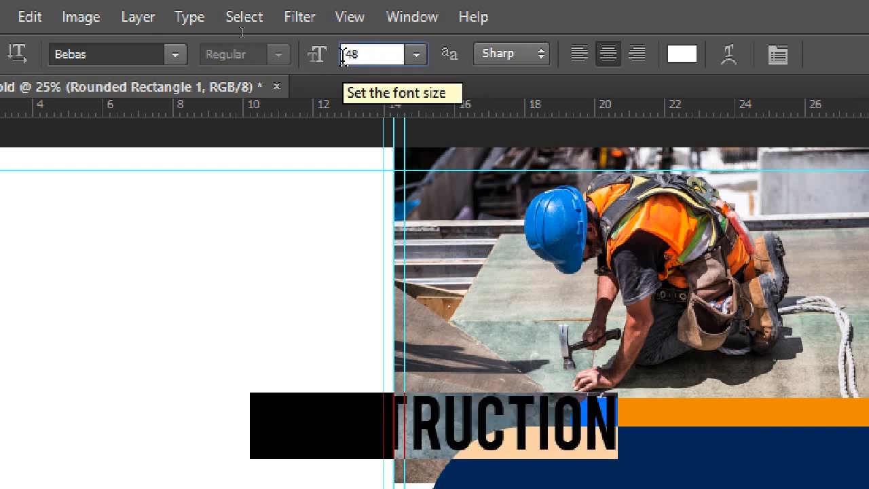
{"action": "key", "text": "Return"}
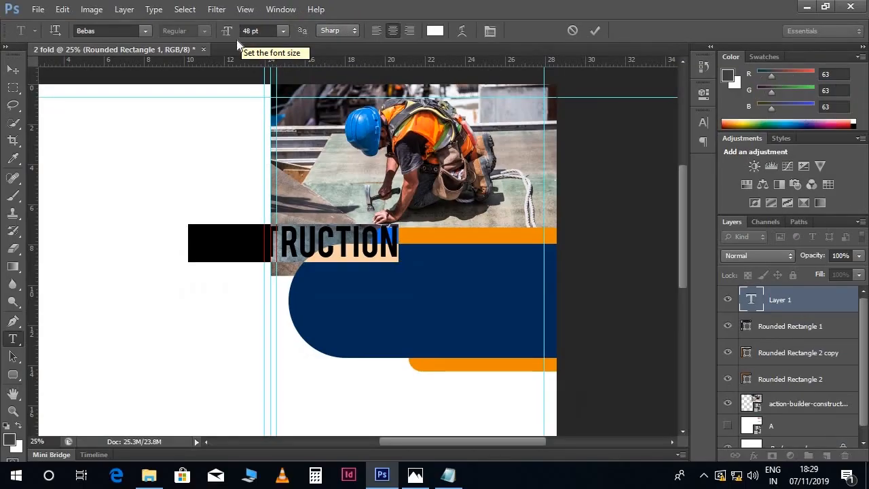
{"action": "left_click", "coordinate": [13, 70]}
{"action": "left_click_drag", "start_coordinate": [312, 245], "coordinate": [449, 277]}
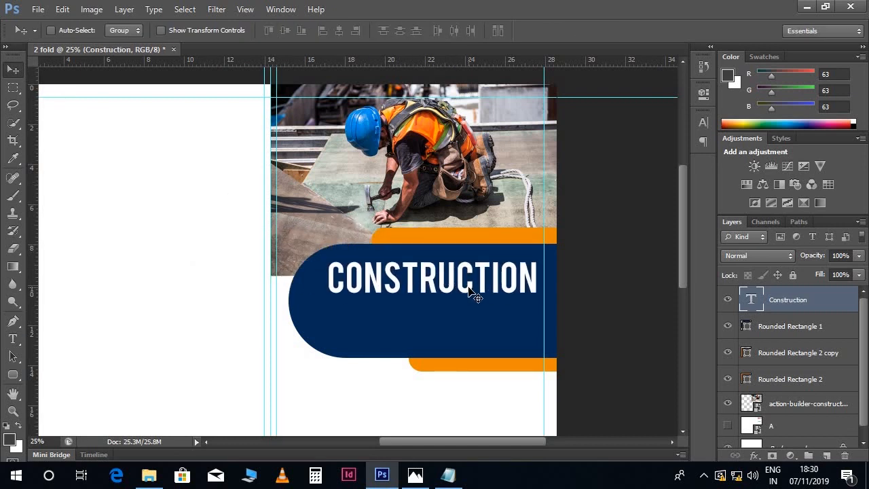
Copy the line "Lorem Ipsum sit" from the words file in Notepad and add it as a text layer at the blue shape's lower-left edge in Photoshop
{"action": "scroll", "coordinate": [474, 296], "scroll_direction": "down", "scroll_amount": 1}
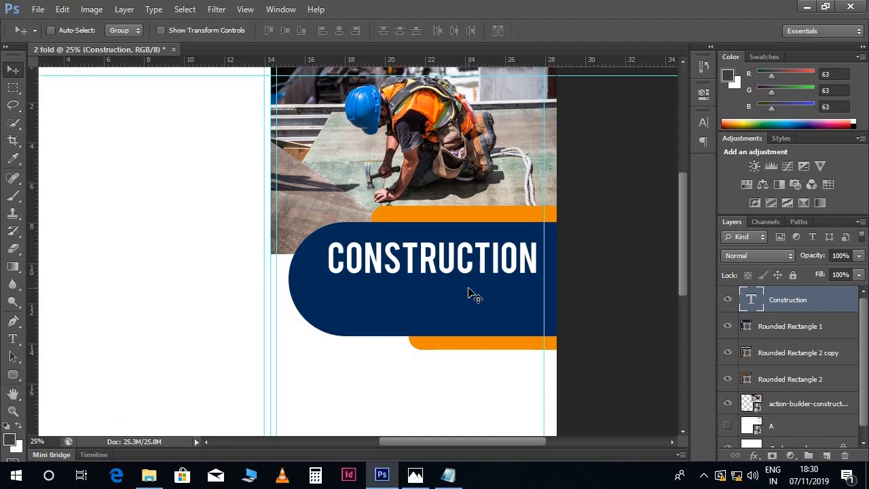
{"action": "scroll", "coordinate": [474, 296], "scroll_direction": "up", "scroll_amount": 1}
{"action": "left_click", "coordinate": [447, 475]}
{"action": "left_click_drag", "start_coordinate": [97, 52], "coordinate": [2, 49]}
{"action": "key", "text": "ctrl+c"}
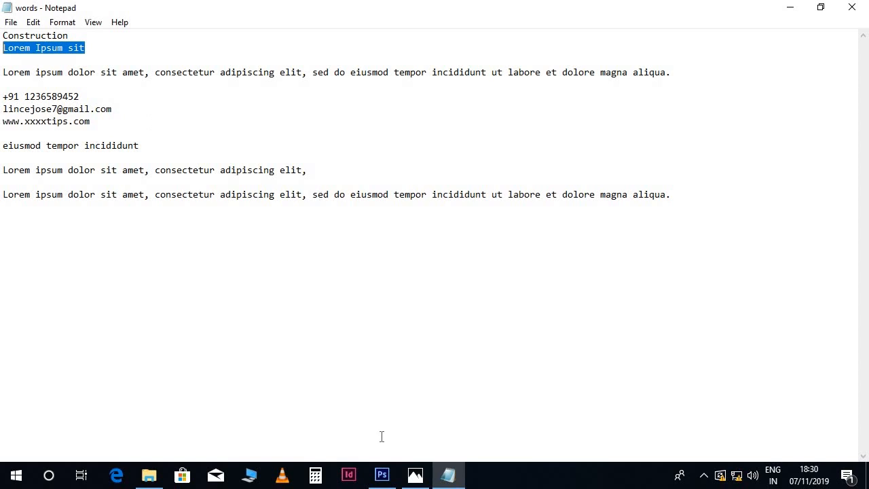
{"action": "left_click", "coordinate": [381, 474]}
{"action": "key", "text": "t"}
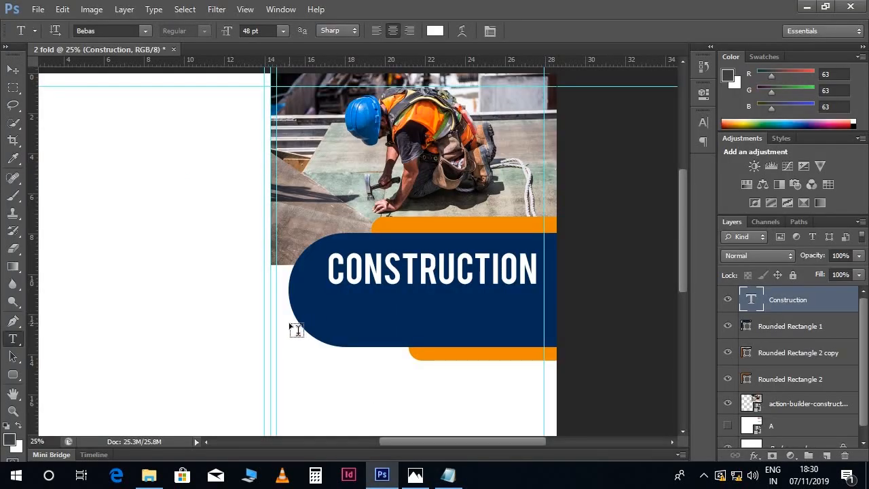
{"action": "left_click", "coordinate": [296, 329]}
{"action": "key", "text": "ctrl+v"}
Format the whole "Lorem Ipsum sit" line in Roboto Thin at 36 pt
{"action": "key", "text": "ctrl+a"}
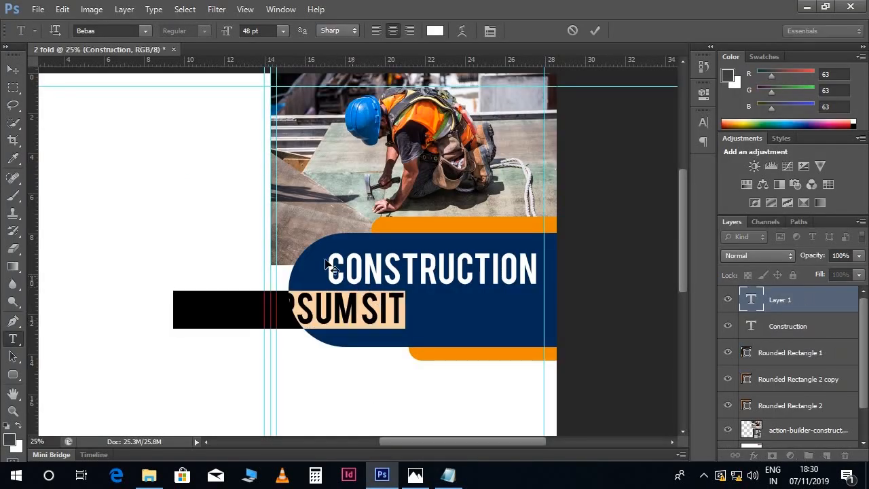
{"action": "left_click", "coordinate": [96, 31]}
{"action": "type", "text": "Roboto"}
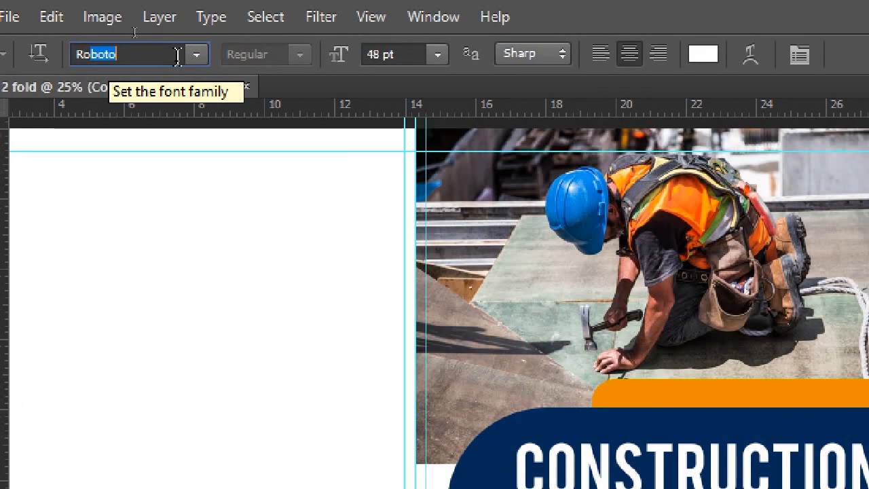
{"action": "key", "text": "Return"}
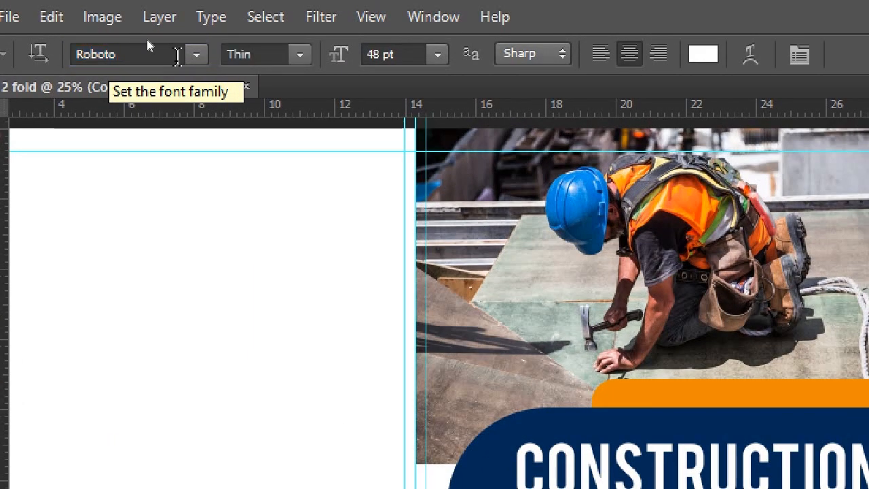
{"action": "left_click", "coordinate": [308, 53]}
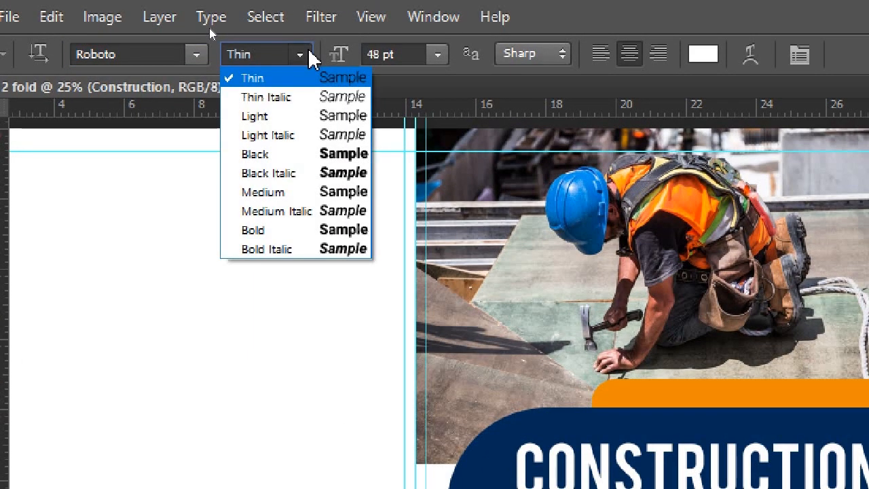
{"action": "left_click", "coordinate": [309, 52]}
{"action": "left_click_drag", "start_coordinate": [411, 54], "coordinate": [351, 61]}
{"action": "type", "text": "30"}
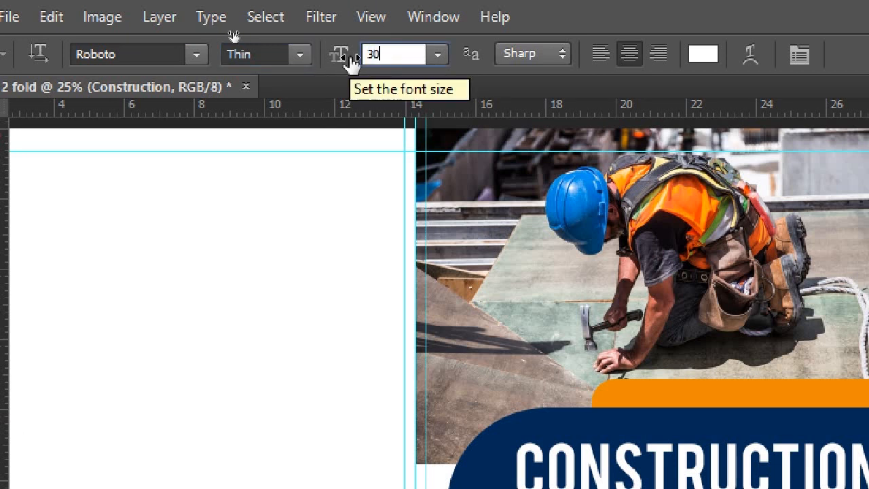
{"action": "key", "text": "BackSpace"}
{"action": "type", "text": "6"}
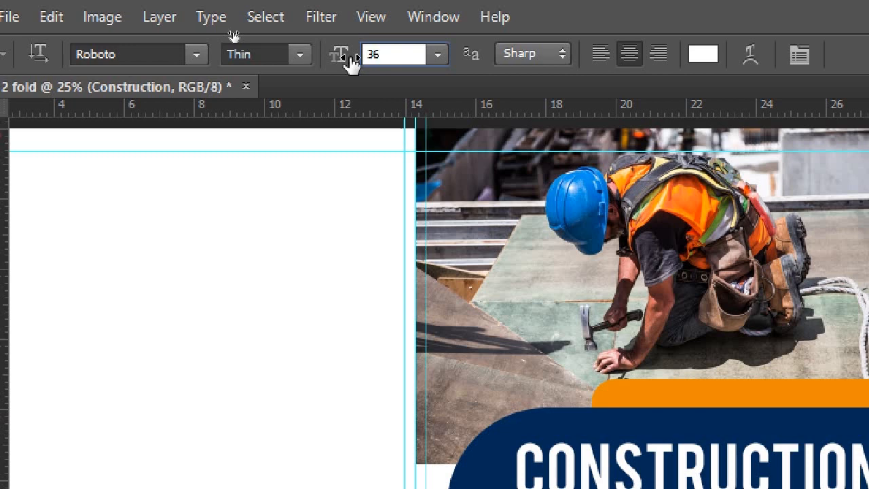
{"action": "key", "text": "Return"}
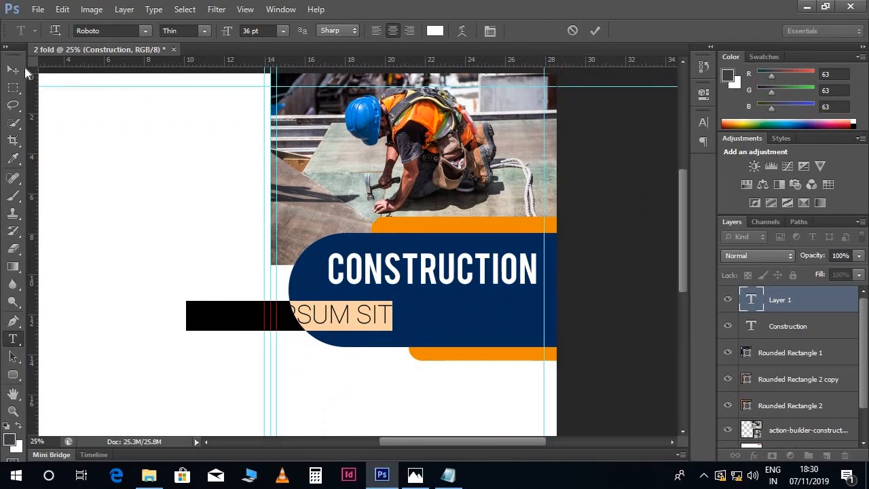
Move the "Lorem Ipsum sit" line directly beneath the Construction heading and nudge it slightly down to widen the gap
{"action": "left_click", "coordinate": [13, 69]}
{"action": "left_click_drag", "start_coordinate": [394, 332], "coordinate": [516, 323]}
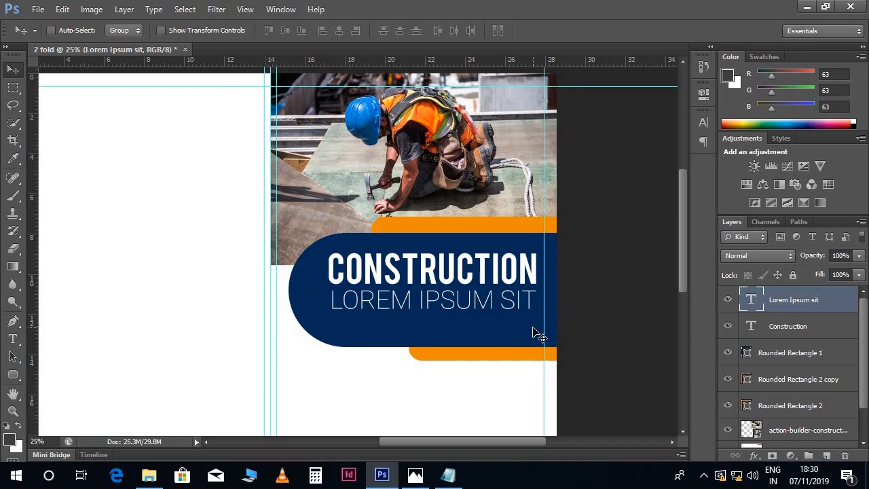
{"action": "scroll", "coordinate": [532, 327], "scroll_direction": "down", "scroll_amount": 2}
{"action": "key", "text": "Down"}
{"action": "key", "text": "Down"}
{"action": "key", "text": "Down"}
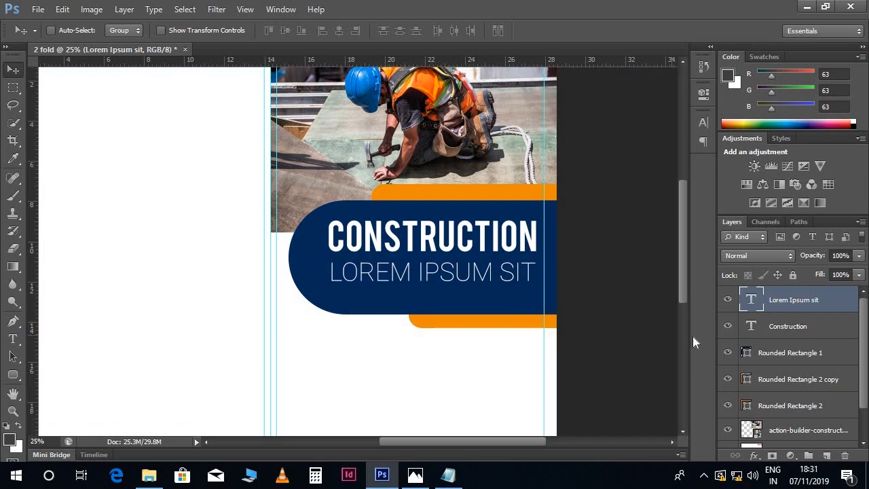
Select the Construction and "Lorem Ipsum sit" layers together and shift them slightly down within the blue shape
{"action": "left_click", "coordinate": [821, 330], "text": "shift"}
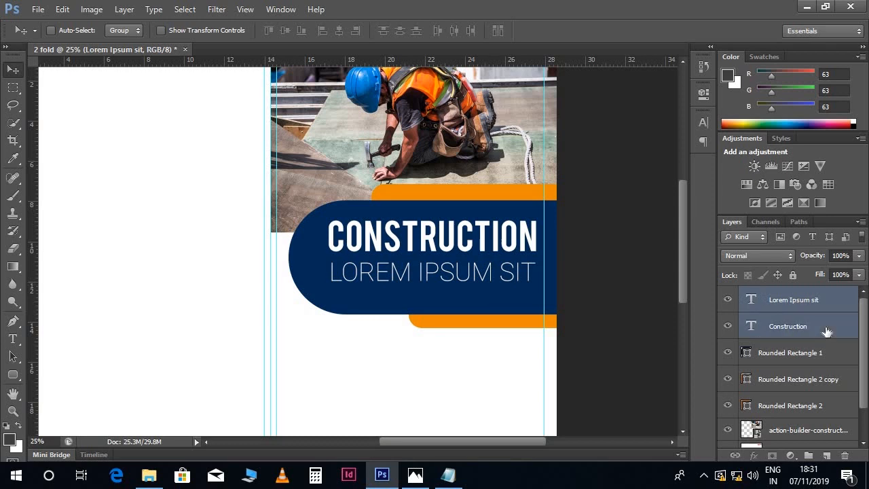
{"action": "left_click_drag", "start_coordinate": [510, 266], "coordinate": [509, 272]}
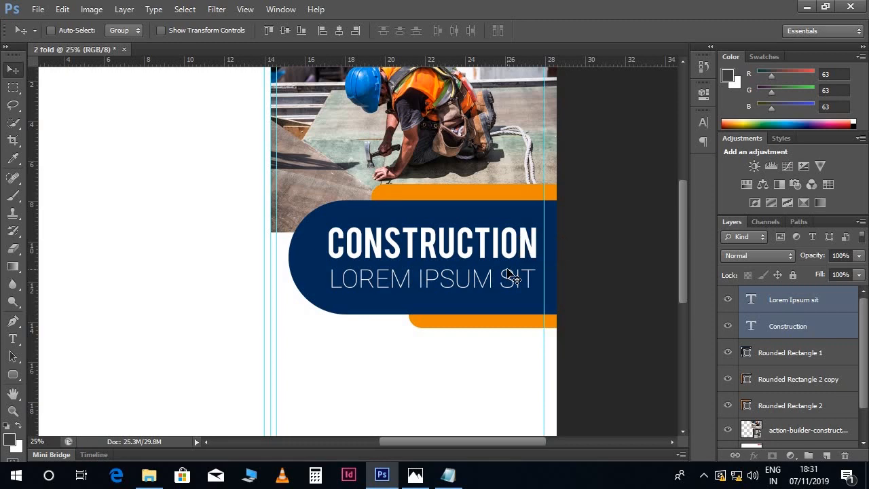
{"action": "scroll", "coordinate": [504, 282], "scroll_direction": "up", "scroll_amount": 1}
Copy the first "Lorem ipsum dolor sit amet" paragraph from Notepad and insert it in Photoshop as a text box below the lower orange bar
{"action": "scroll", "coordinate": [482, 307], "scroll_direction": "down", "scroll_amount": 4}
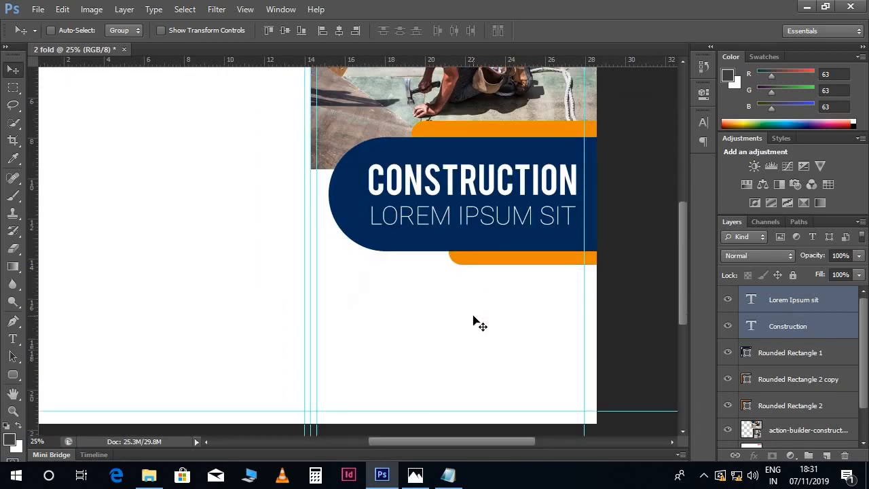
{"action": "left_click", "coordinate": [448, 475]}
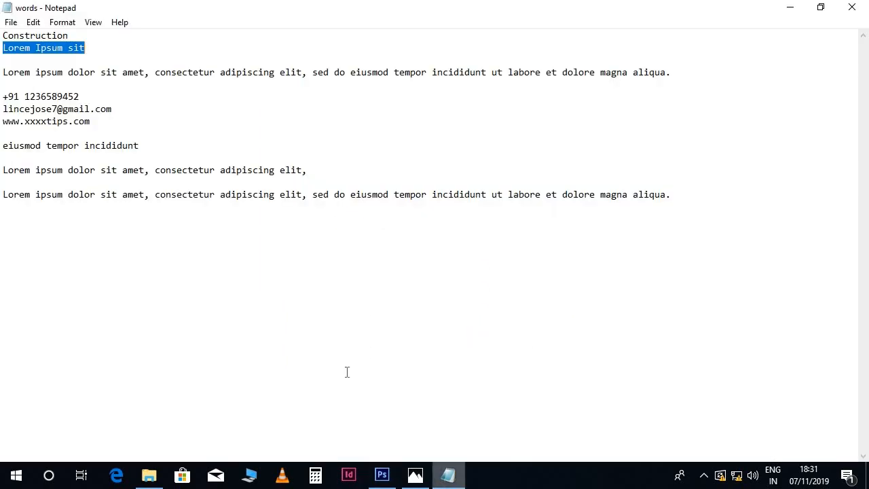
{"action": "left_click_drag", "start_coordinate": [3, 72], "coordinate": [670, 76]}
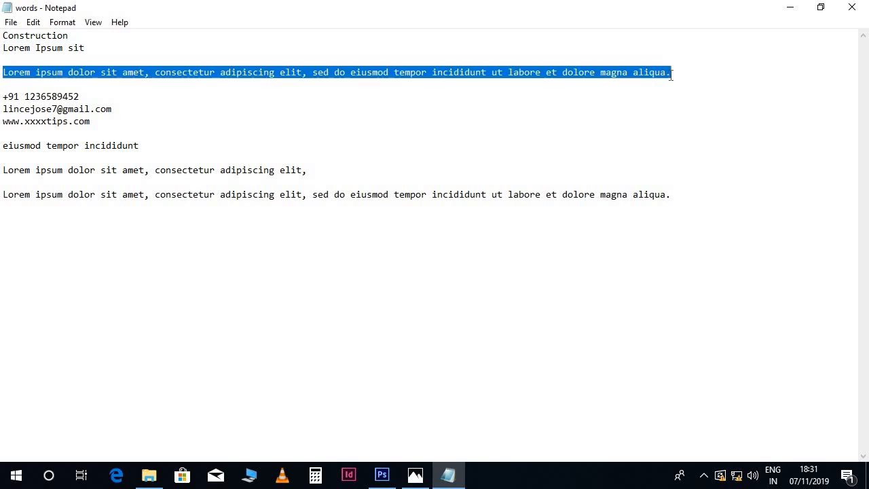
{"action": "left_click", "coordinate": [382, 474]}
{"action": "key", "text": "t"}
{"action": "left_click_drag", "start_coordinate": [317, 246], "coordinate": [573, 298]}
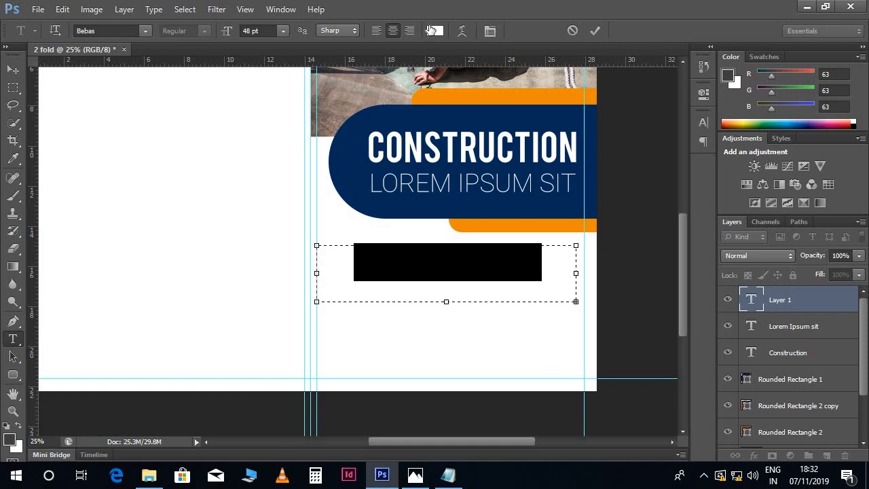
Set the paragraph's text colour to dark grey 3f3f3f
{"action": "left_click", "coordinate": [434, 31]}
{"action": "left_click", "coordinate": [524, 282]}
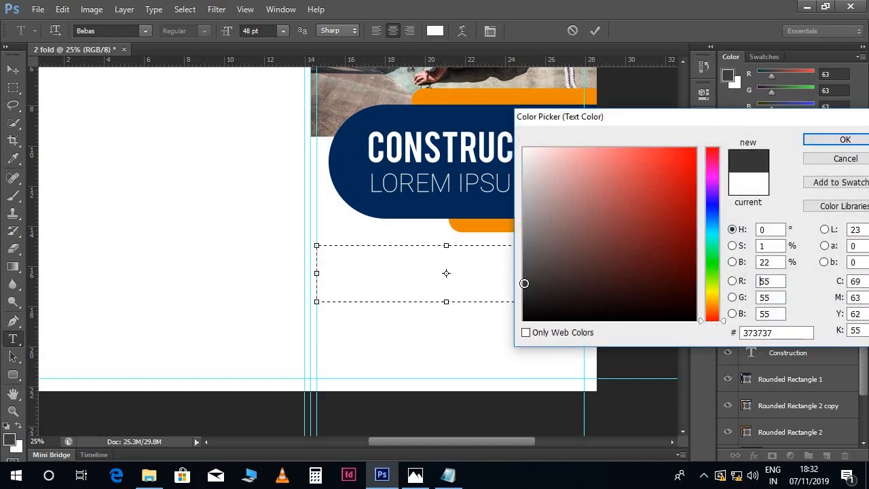
{"action": "left_click", "coordinate": [524, 277]}
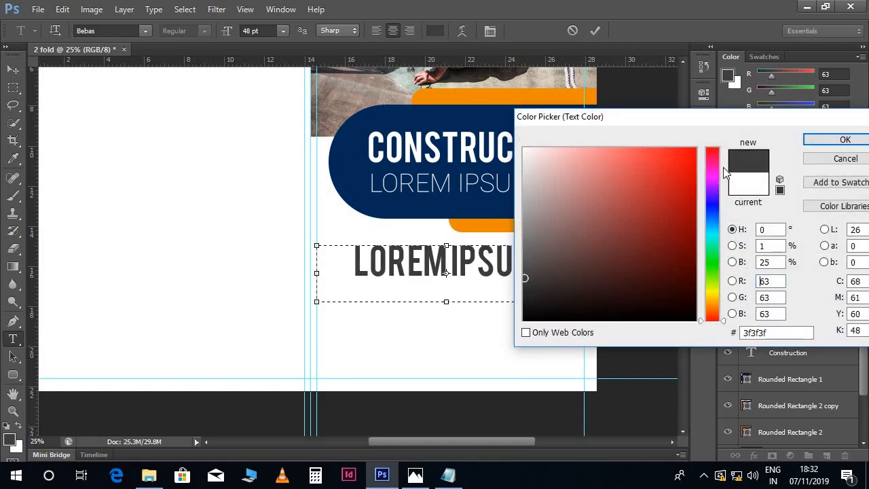
{"action": "left_click", "coordinate": [809, 143]}
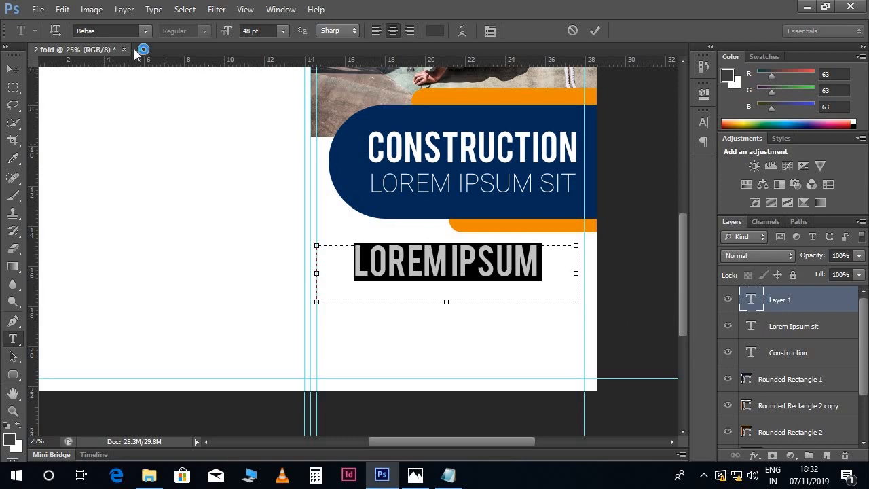
Format the paragraph in Roboto Light at 14 pt
{"action": "left_click", "coordinate": [95, 31]}
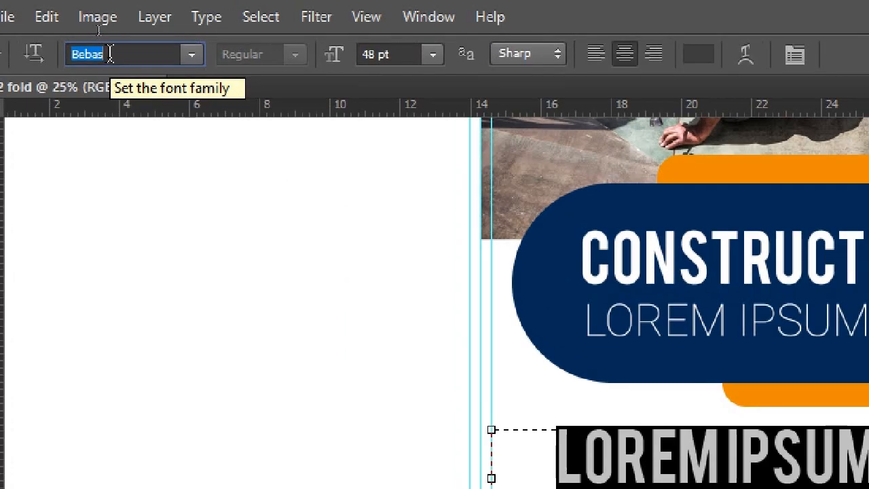
{"action": "type", "text": "Roboto"}
{"action": "key", "text": "Return"}
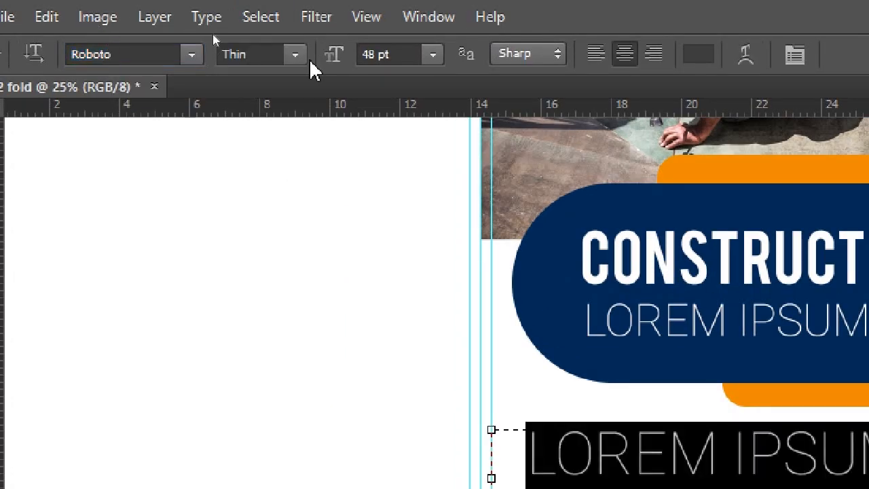
{"action": "left_click", "coordinate": [295, 54]}
{"action": "key", "text": "Up"}
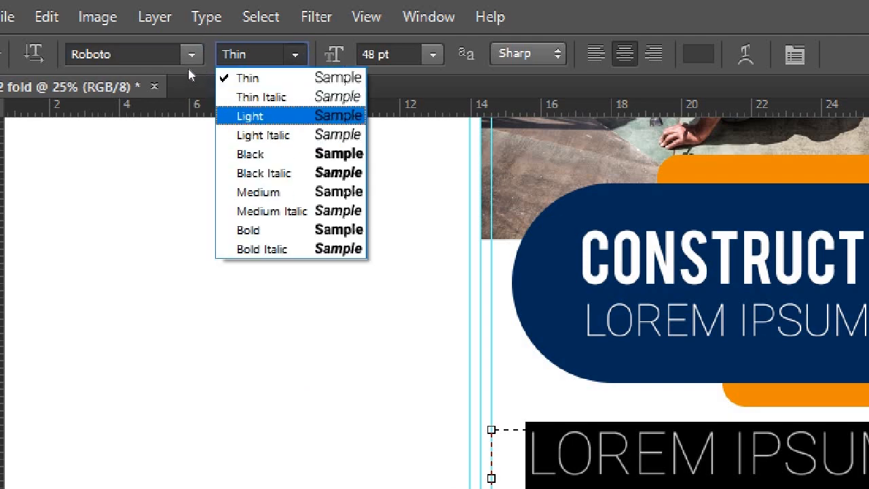
{"action": "key", "text": "Return"}
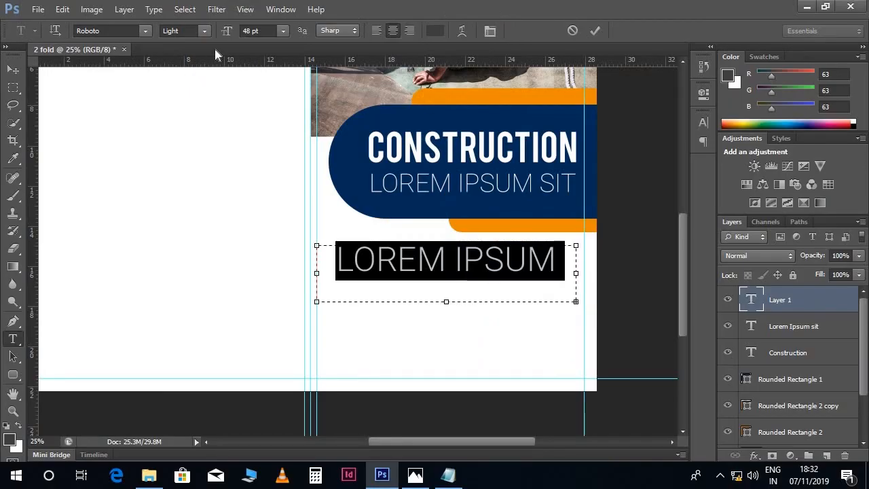
{"action": "left_click_drag", "start_coordinate": [257, 31], "coordinate": [247, 31]}
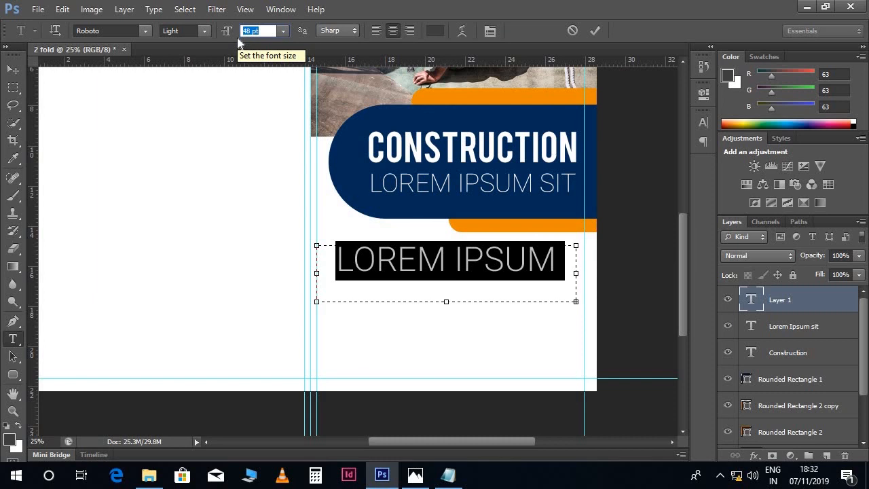
{"action": "type", "text": "14"}
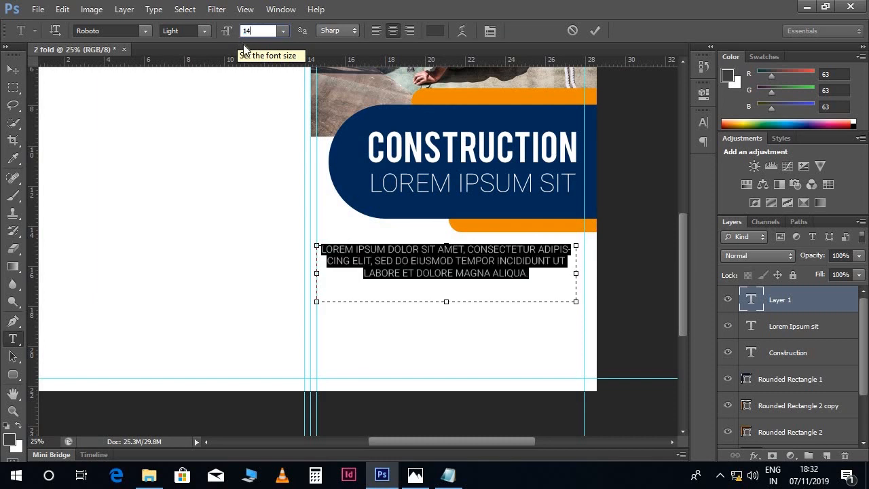
Narrow the paragraph's text box from its left edge to about 12.63 cm wide and move it slightly right and down
{"action": "left_click_drag", "start_coordinate": [316, 277], "coordinate": [323, 277]}
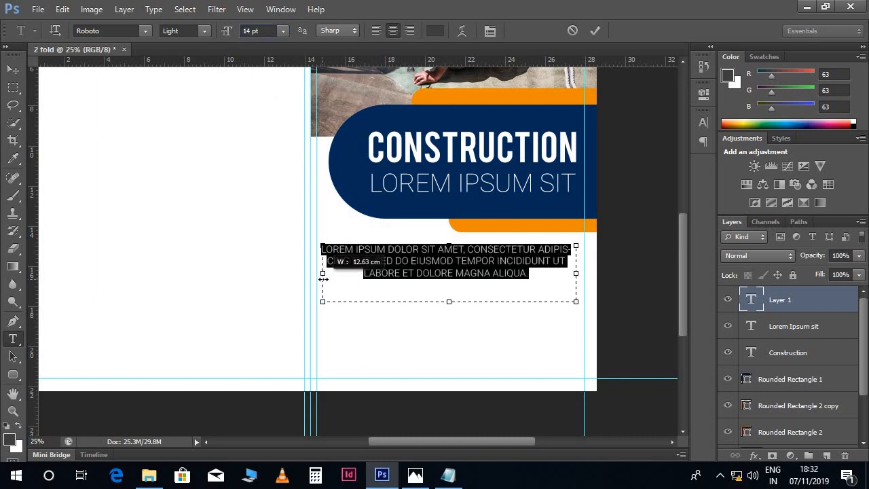
{"action": "left_click", "coordinate": [13, 69]}
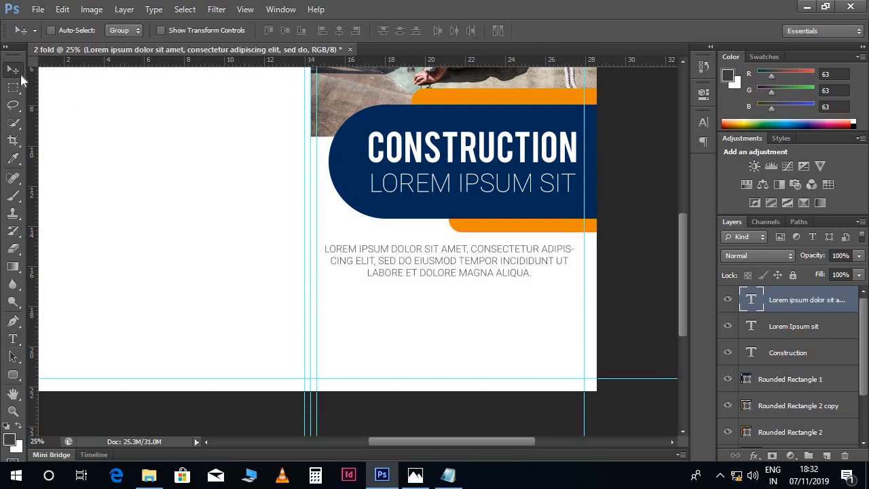
{"action": "left_click_drag", "start_coordinate": [409, 265], "coordinate": [412, 267]}
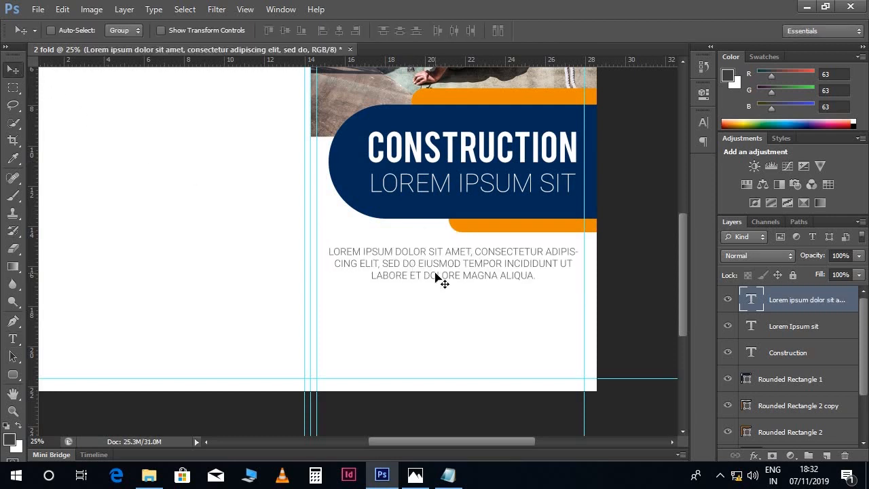
Shorten the paragraph's text box from its lower edge so it fits closely around the three lines
{"action": "key", "text": "t"}
{"action": "left_click", "coordinate": [439, 279]}
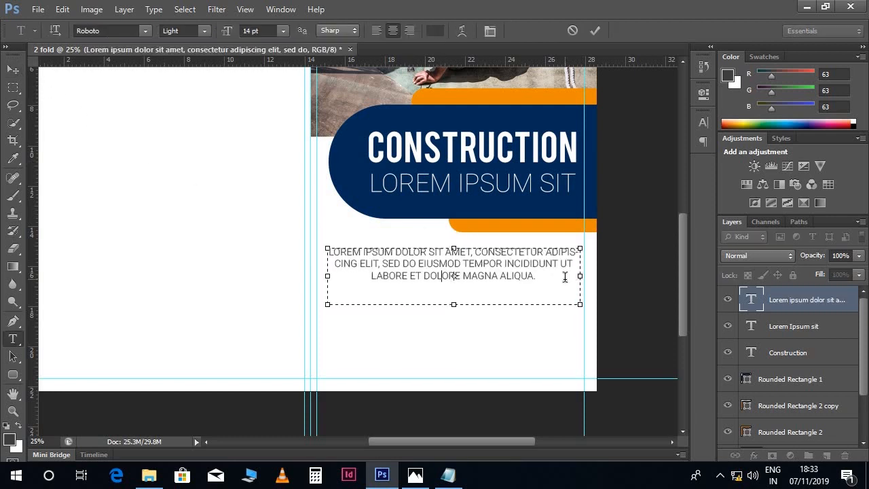
{"action": "left_click_drag", "start_coordinate": [453, 305], "coordinate": [453, 288]}
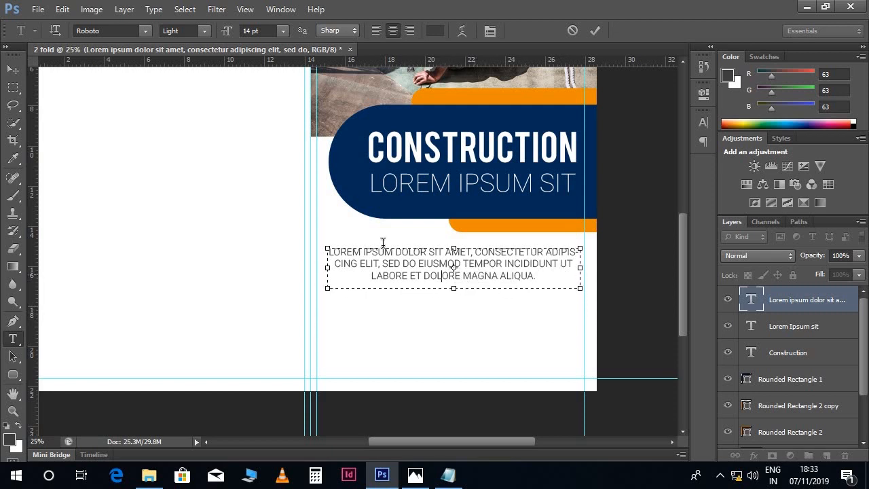
{"action": "left_click", "coordinate": [13, 70]}
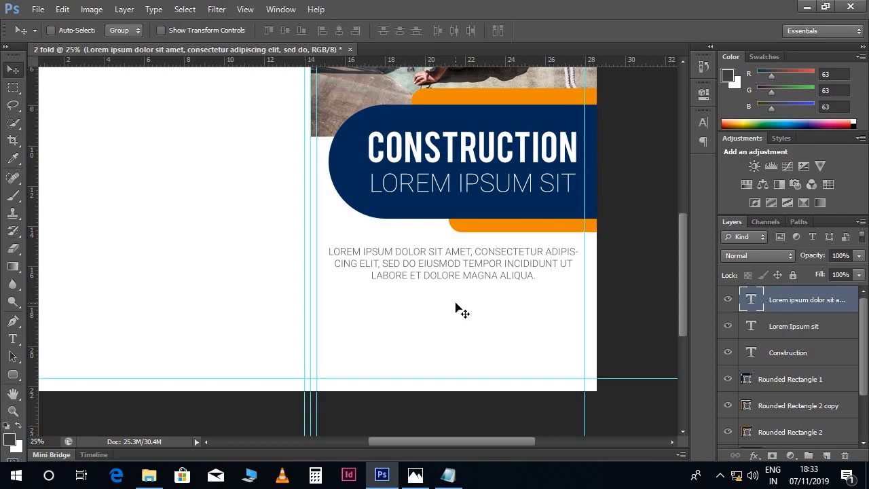
{"action": "scroll", "coordinate": [459, 308], "scroll_direction": "up", "scroll_amount": 1}
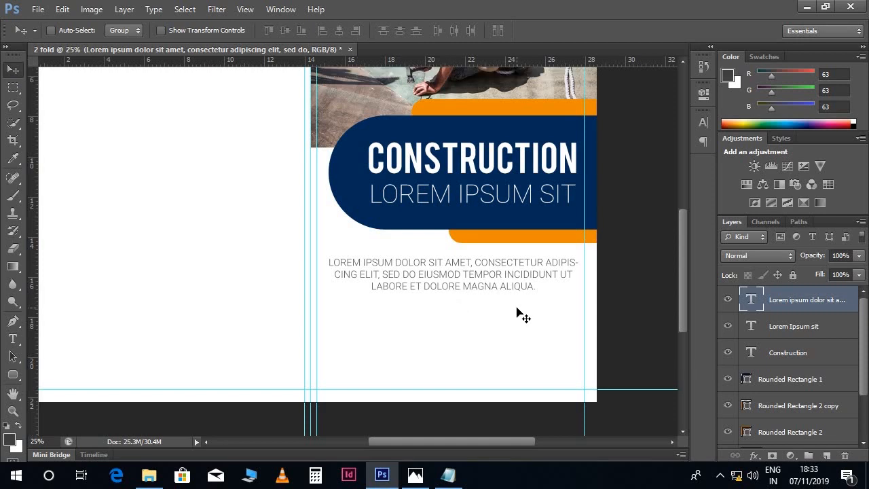
{"action": "scroll", "coordinate": [413, 385], "scroll_direction": "down", "scroll_amount": 4}
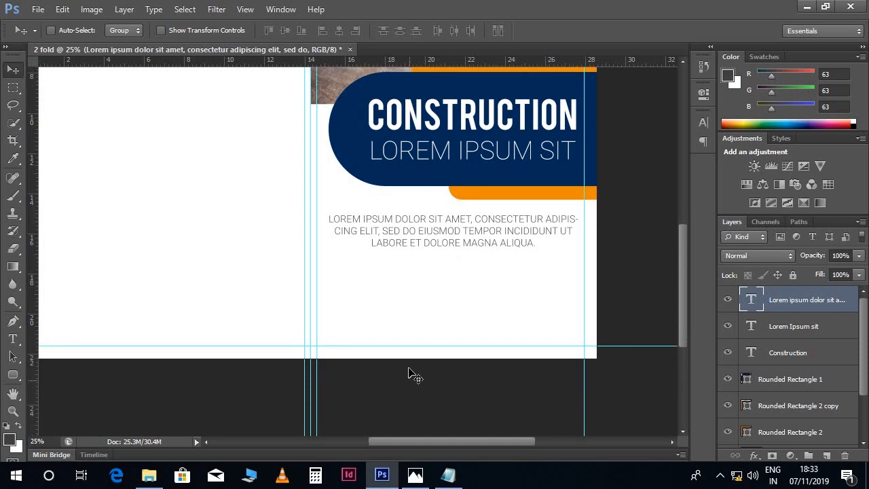
Draw a 1692 by 412 px rectangle across the bottom of the front cover and fill it with the title shape's dark blue 022b59
{"action": "left_click", "coordinate": [13, 374]}
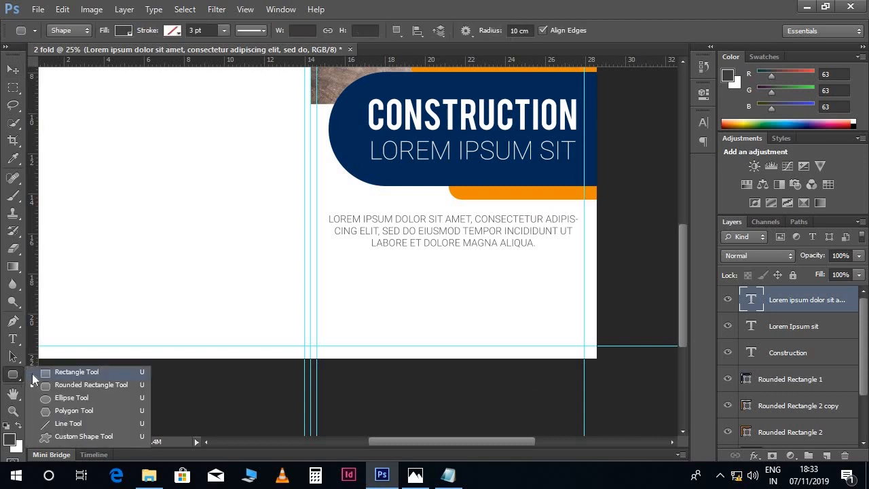
{"action": "left_click", "coordinate": [39, 375]}
{"action": "left_click_drag", "start_coordinate": [309, 287], "coordinate": [597, 358]}
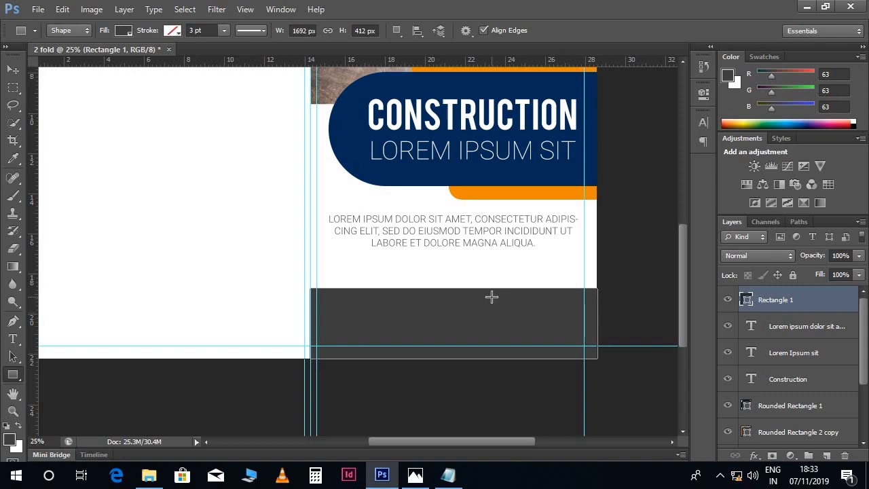
{"action": "double_click", "coordinate": [746, 299]}
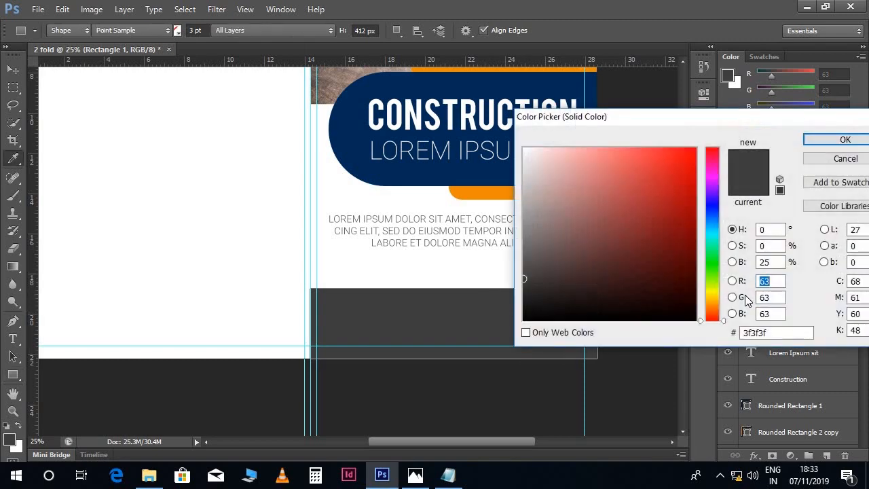
{"action": "left_click", "coordinate": [448, 174]}
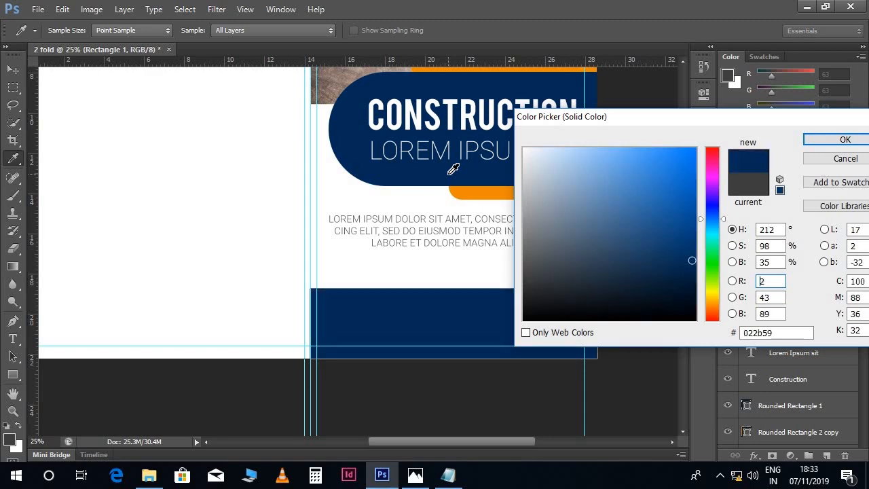
{"action": "left_click", "coordinate": [807, 143]}
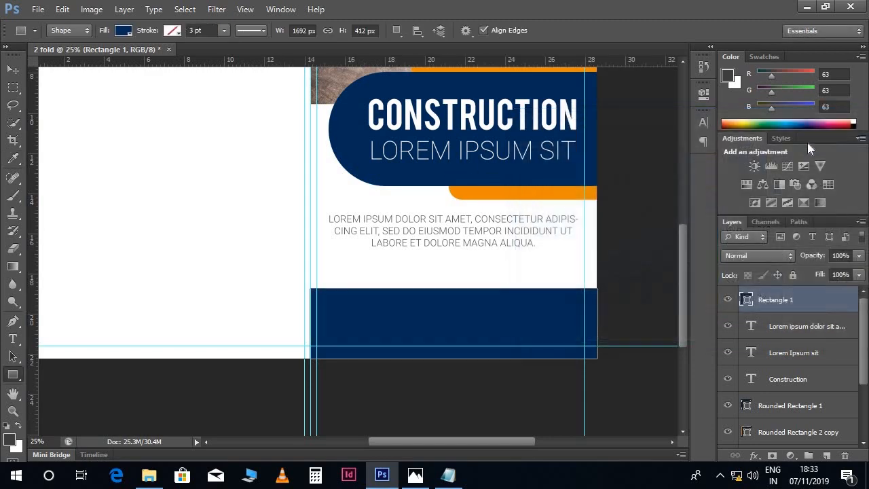
{"action": "left_click", "coordinate": [13, 70]}
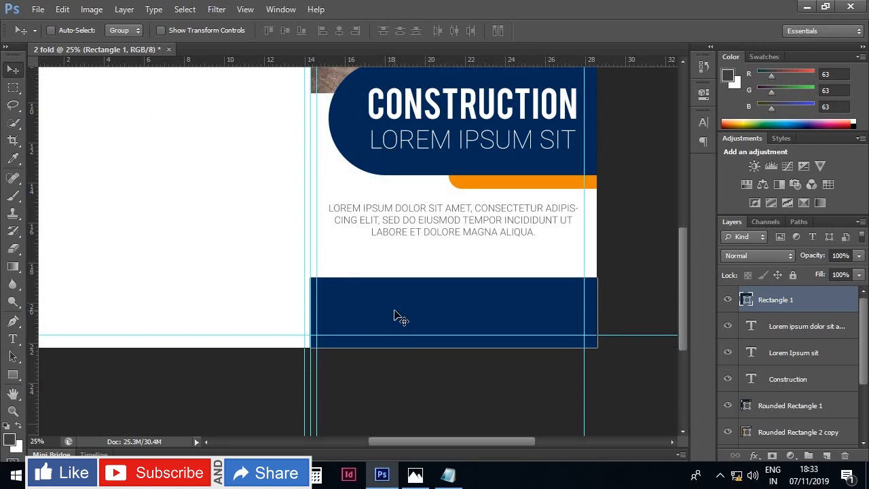
Copy the phone, e-mail and website lines from the text file, paste them as new Photoshop text, and move it onto the bottom blue band
{"action": "left_click", "coordinate": [447, 475]}
{"action": "left_click_drag", "start_coordinate": [3, 97], "coordinate": [96, 125]}
{"action": "key", "text": "ctrl+c"}
{"action": "left_click", "coordinate": [382, 475]}
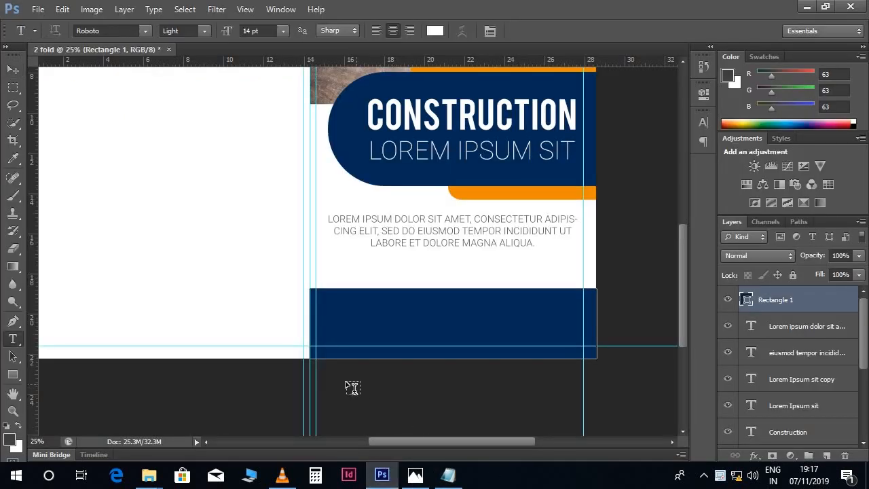
{"action": "left_click", "coordinate": [327, 374]}
{"action": "key", "text": "ctrl+v"}
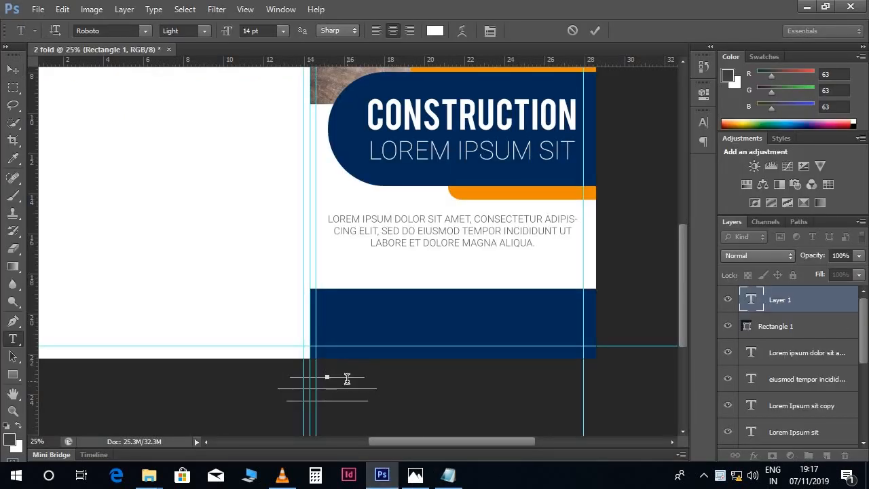
{"action": "left_click", "coordinate": [13, 69]}
{"action": "left_click_drag", "start_coordinate": [379, 339], "coordinate": [422, 285]}
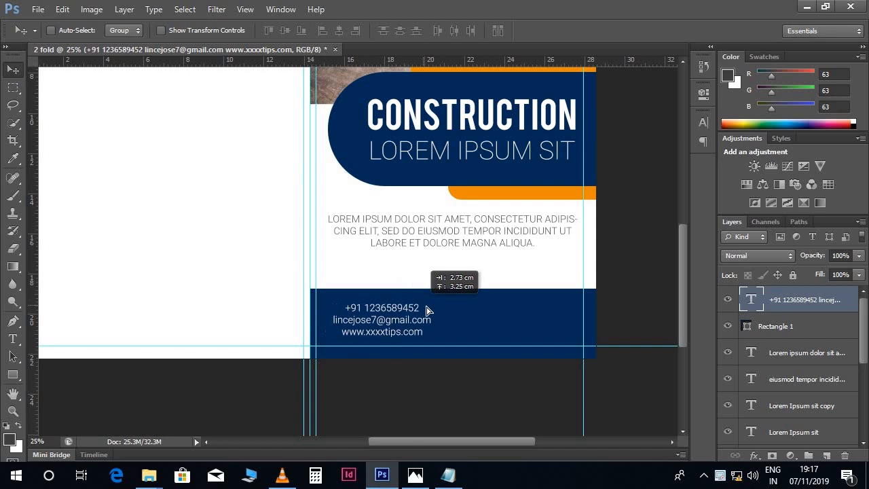
Format all the contact text in Arcon Regular at 13 pt
{"action": "key", "text": "t"}
{"action": "left_click", "coordinate": [361, 324]}
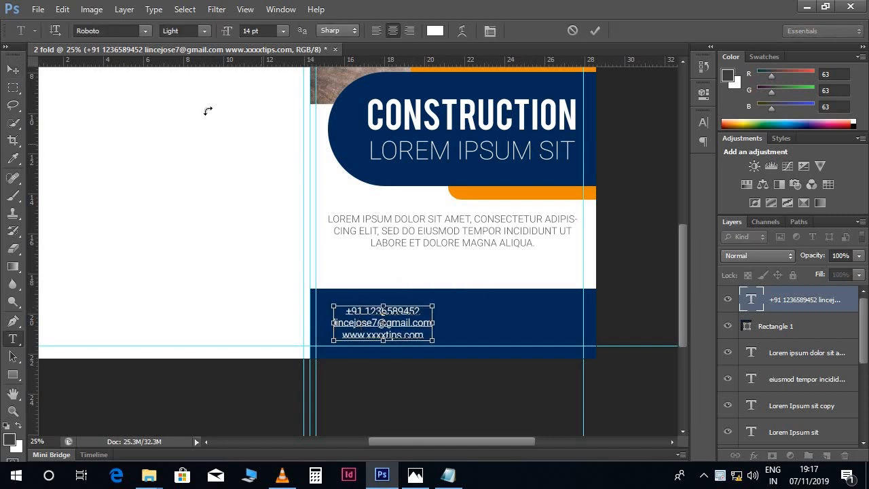
{"action": "key", "text": "ctrl+a"}
{"action": "left_click", "coordinate": [106, 30]}
{"action": "type", "text": "A"}
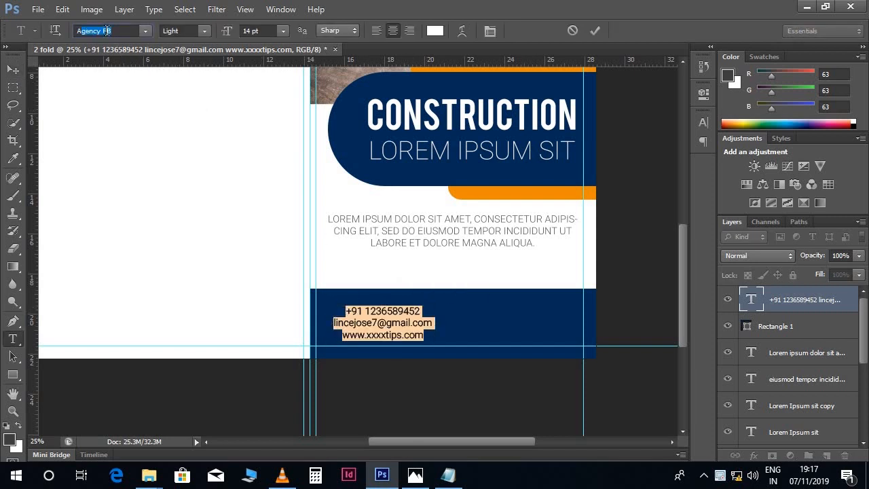
{"action": "type", "text": "rcon"}
{"action": "key", "text": "Return"}
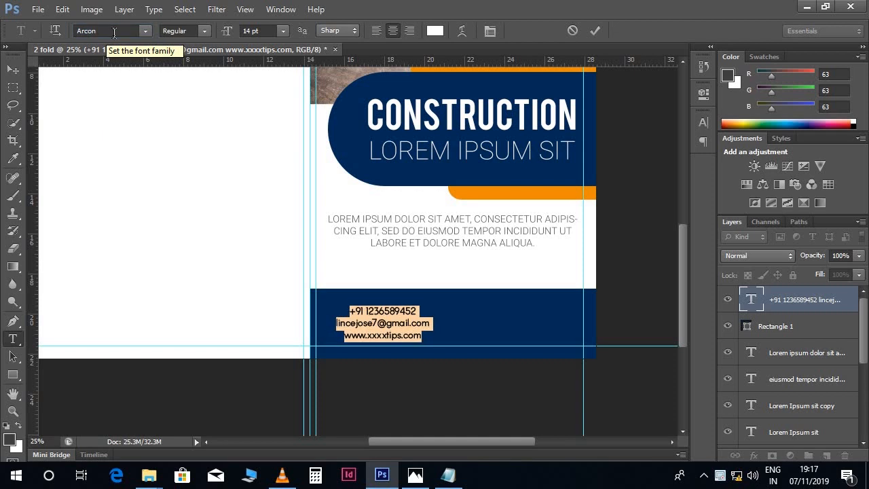
{"action": "left_click", "coordinate": [261, 30]}
{"action": "type", "text": "13"}
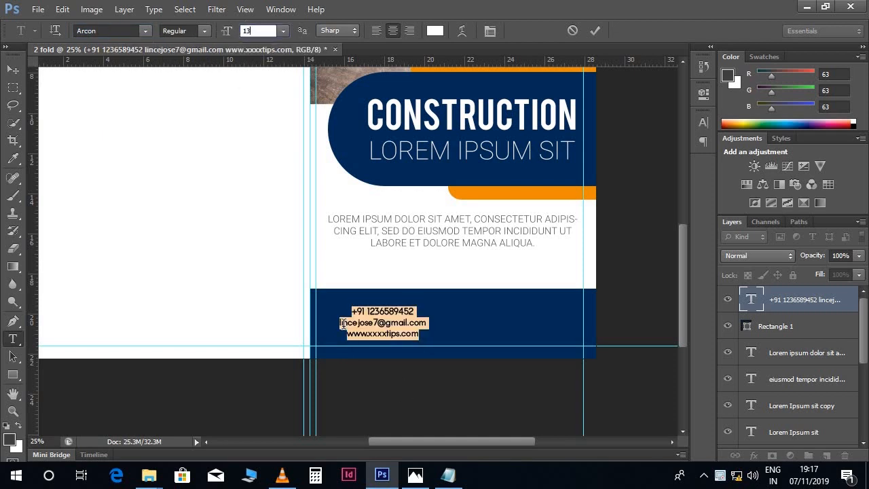
Join the three contact details into one line separated by spaces and place it in the lower part of the blue band
{"action": "left_click", "coordinate": [343, 324]}
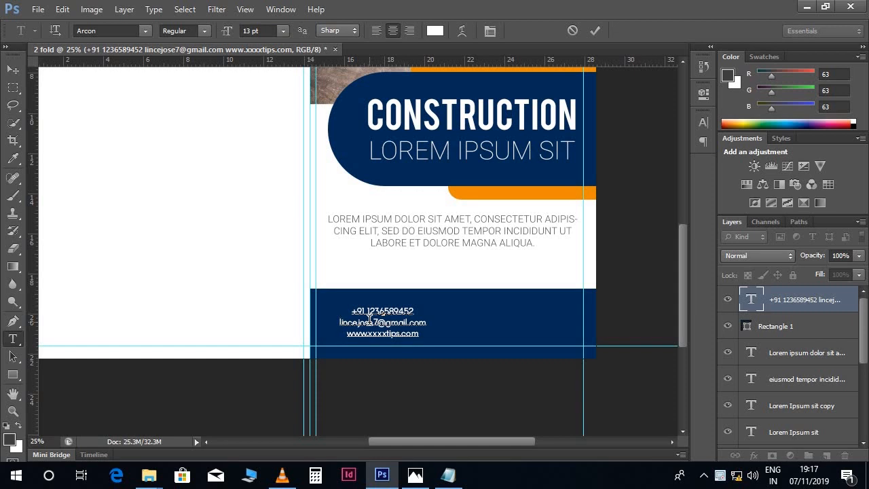
{"action": "key", "text": "BackSpace"}
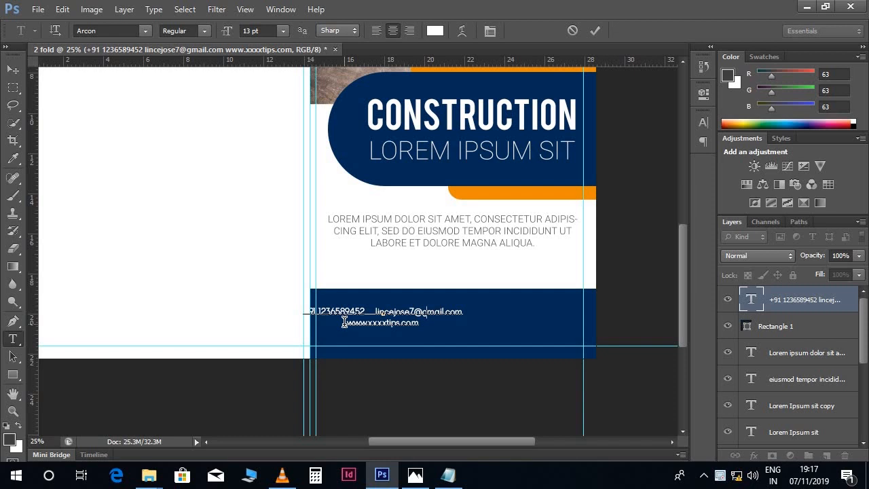
{"action": "key", "text": "BackSpace"}
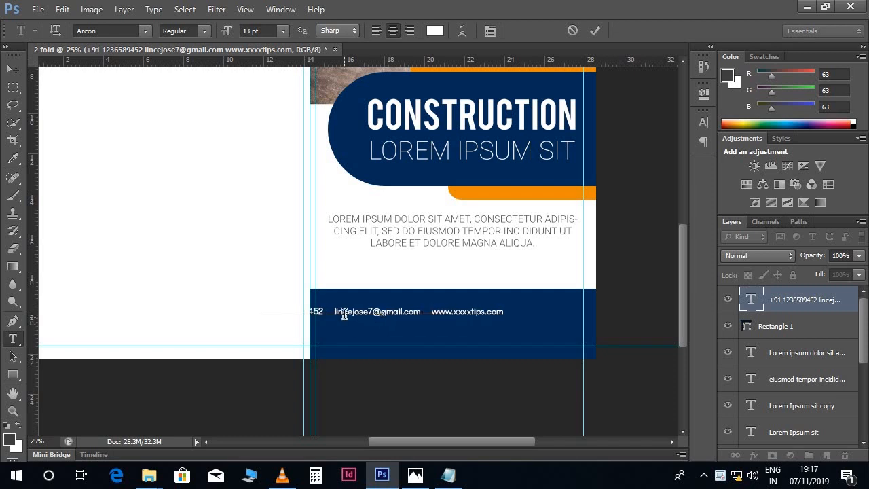
{"action": "left_click", "coordinate": [13, 69]}
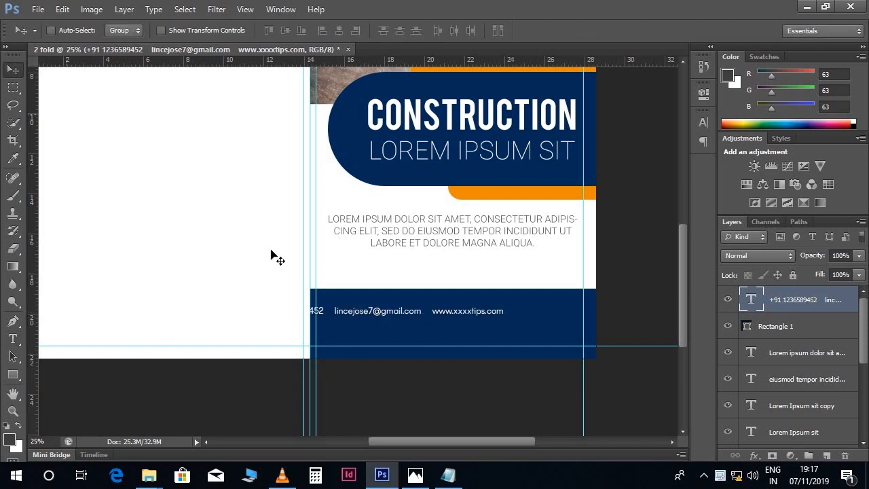
{"action": "left_click_drag", "start_coordinate": [416, 319], "coordinate": [478, 342]}
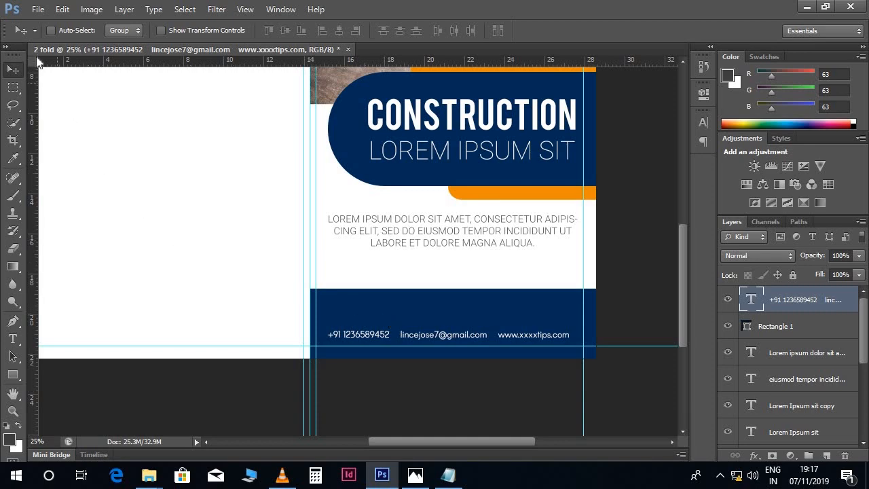
Place the icon-mob image, scale it to about 39%, and position it above the phone number
{"action": "left_click", "coordinate": [38, 10]}
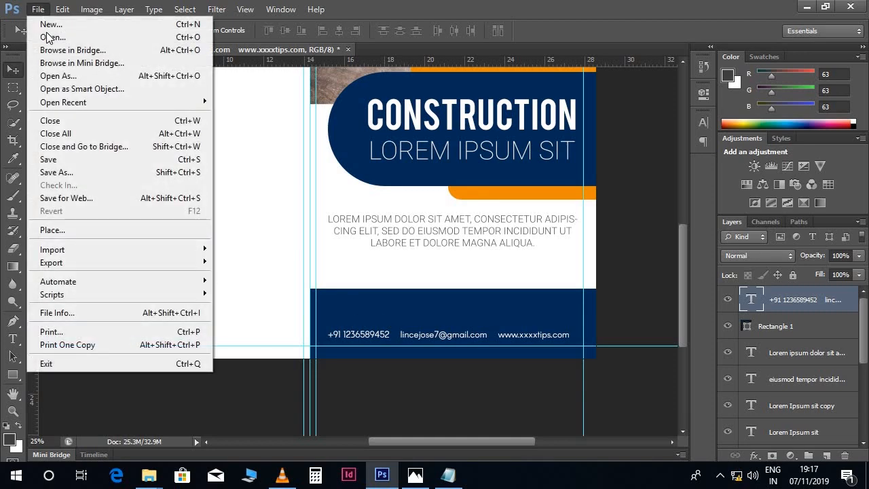
{"action": "left_click", "coordinate": [60, 230]}
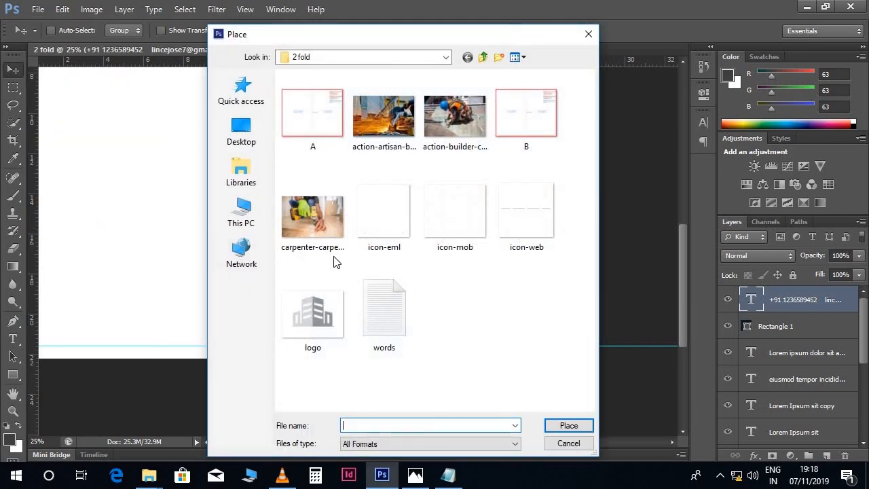
{"action": "double_click", "coordinate": [450, 224]}
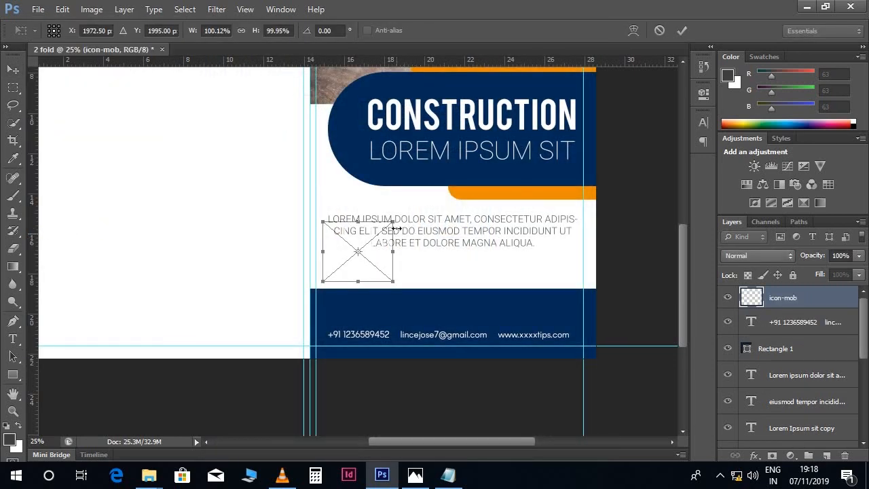
{"action": "left_click_drag", "start_coordinate": [392, 224], "coordinate": [371, 309]}
{"action": "key", "text": "Return"}
{"action": "key", "text": "shift+Right"}
{"action": "key", "text": "shift+Right"}
{"action": "key", "text": "shift+Right"}
{"action": "key", "text": "shift+Up"}
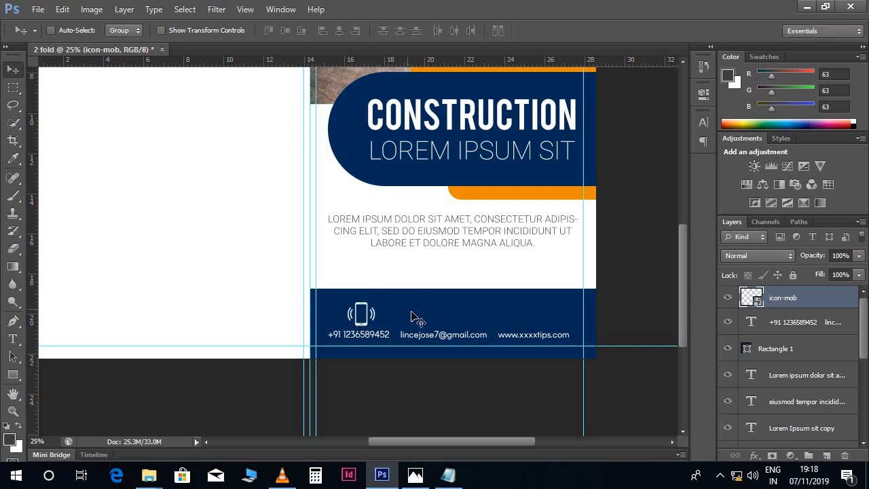
Scale the mobile icon above the phone number down slightly
{"action": "key", "text": "ctrl+t"}
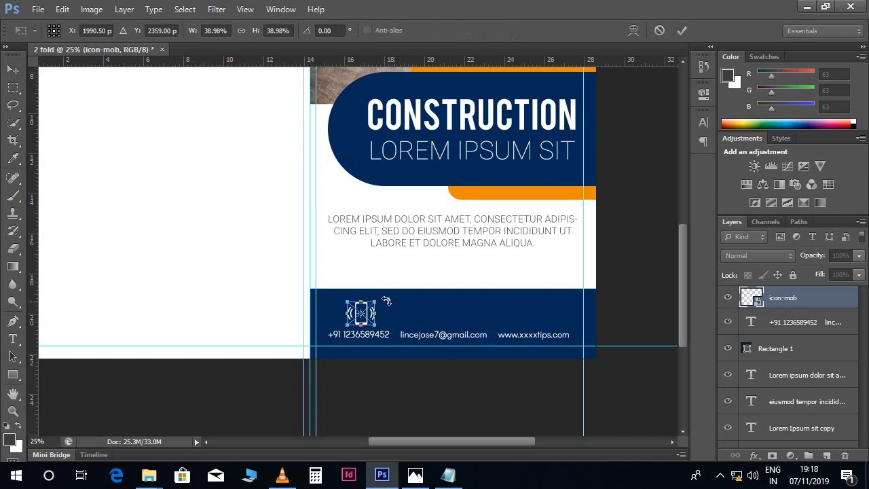
{"action": "left_click_drag", "start_coordinate": [378, 303], "coordinate": [373, 306]}
{"action": "key", "text": "Return"}
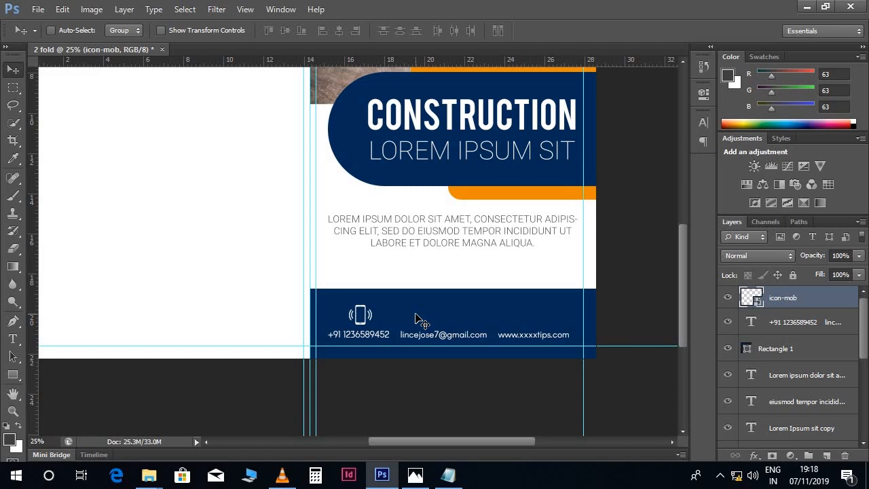
Place the icon-eml image, scaled down to match the mobile icon, centred above the e-mail address
{"action": "left_click", "coordinate": [38, 10]}
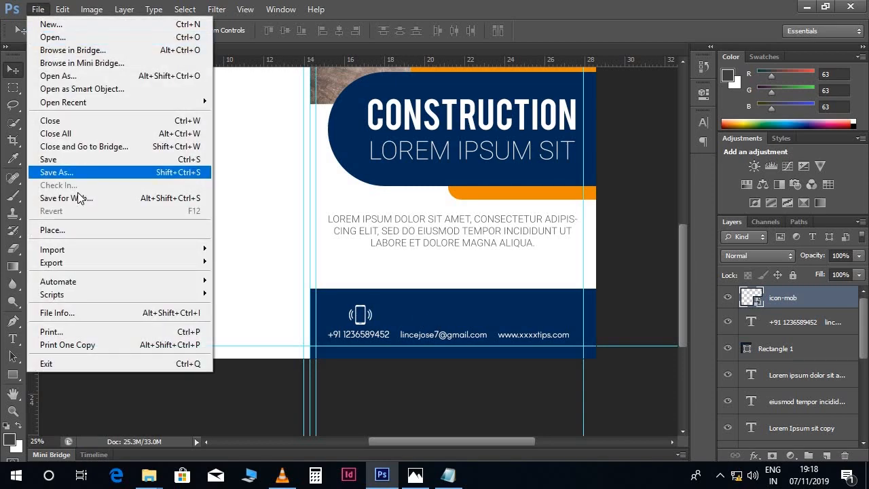
{"action": "left_click", "coordinate": [75, 230]}
{"action": "double_click", "coordinate": [393, 220]}
{"action": "left_click_drag", "start_coordinate": [382, 248], "coordinate": [460, 315]}
{"action": "key", "text": "Return"}
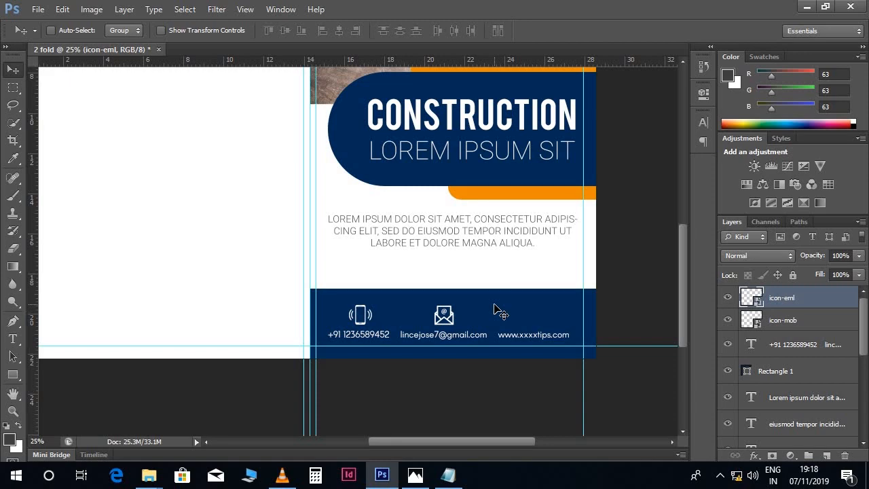
Place the icon-web image, scaled down to match the other icons, and nudge it until it is centred above the website address
{"action": "left_click", "coordinate": [38, 9]}
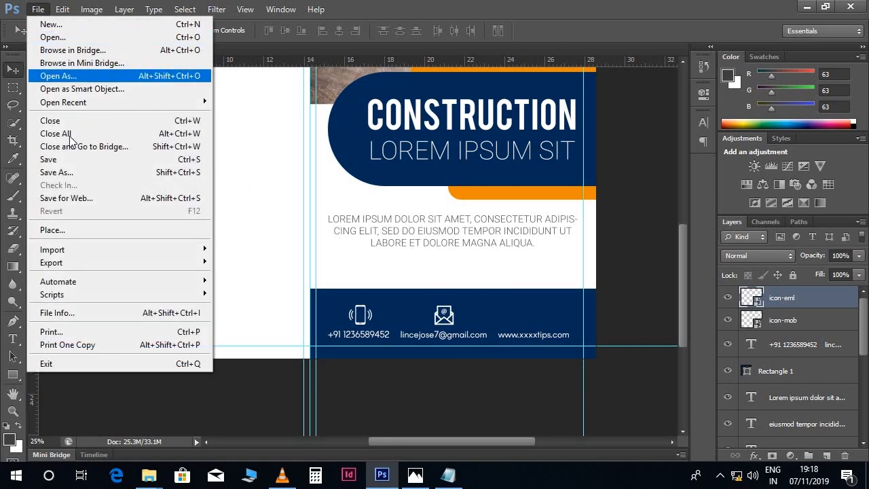
{"action": "left_click", "coordinate": [77, 229]}
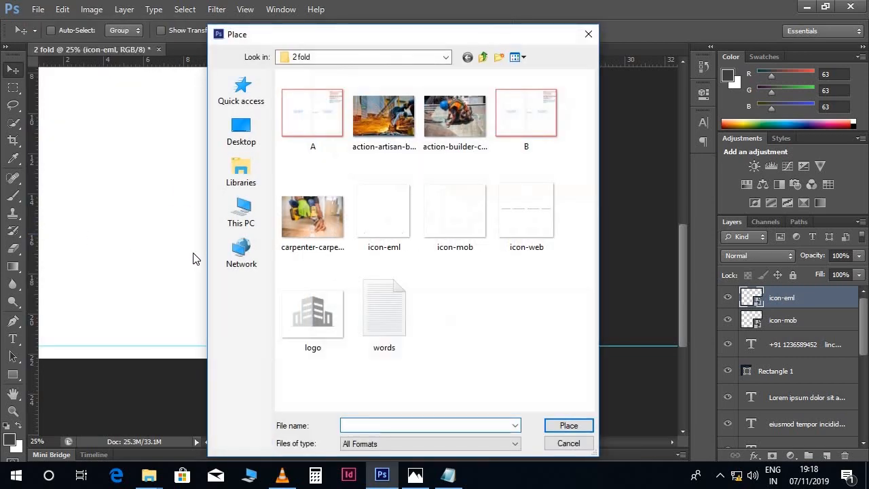
{"action": "double_click", "coordinate": [526, 214]}
{"action": "left_click_drag", "start_coordinate": [369, 249], "coordinate": [548, 318]}
{"action": "key", "text": "Return"}
{"action": "key", "text": "shift+Right"}
{"action": "key", "text": "shift+Right"}
{"action": "key", "text": "shift+Right"}
{"action": "key", "text": "shift+Right"}
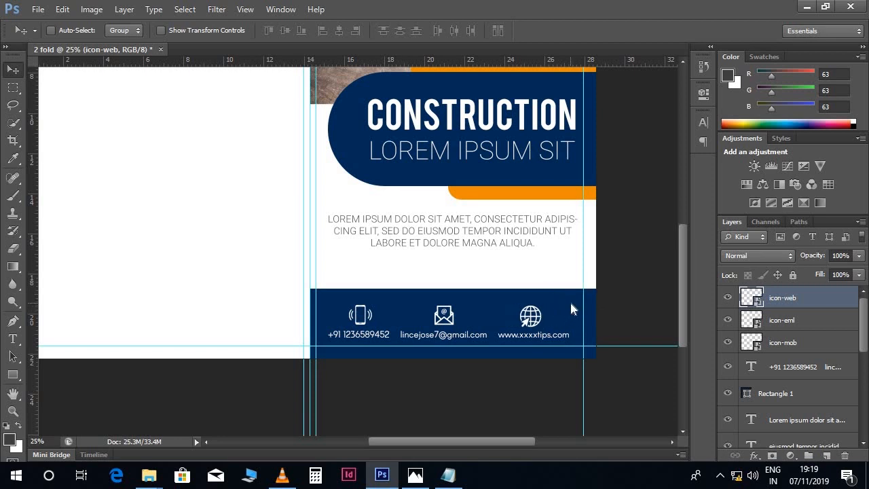
{"action": "key", "text": "Down"}
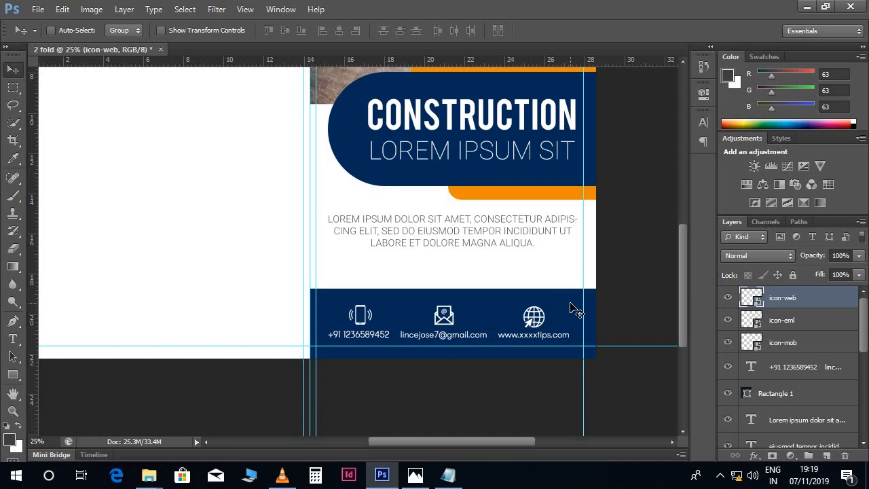
{"action": "key", "text": "Left"}
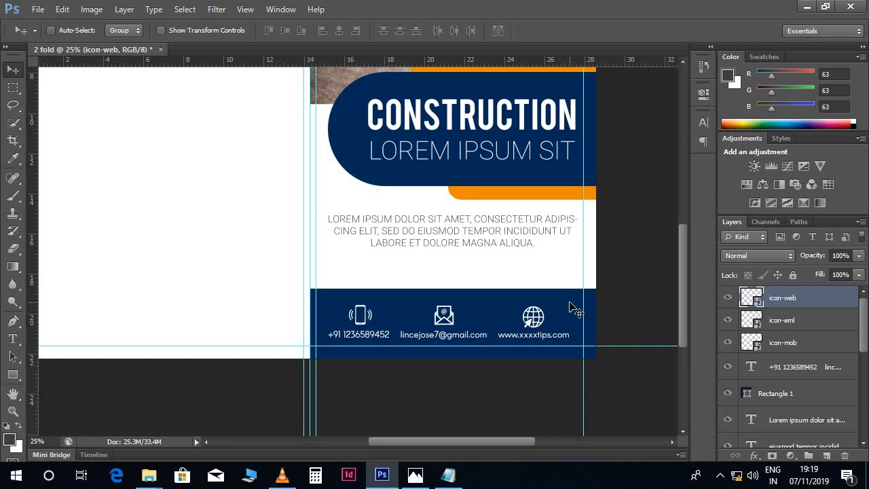
Move the lorem ipsum paragraph slightly down between the orange shape and the blue band
{"action": "right_click", "coordinate": [486, 248]}
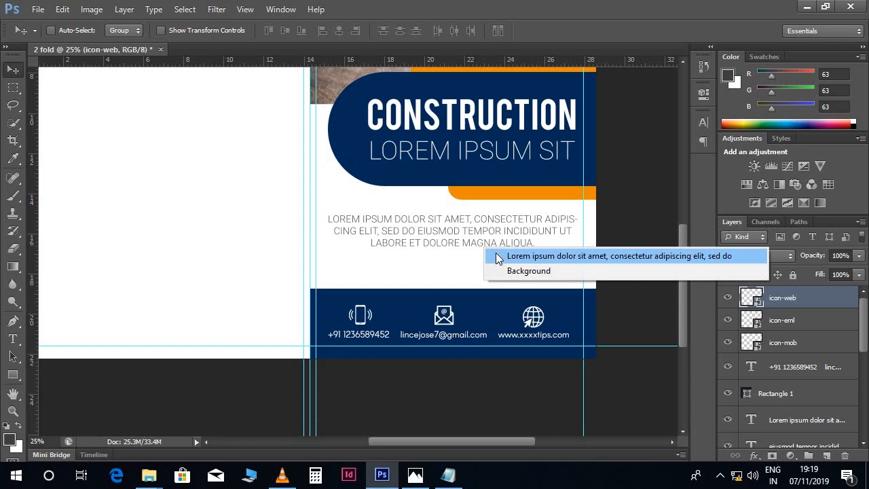
{"action": "left_click", "coordinate": [498, 254]}
{"action": "left_click_drag", "start_coordinate": [499, 245], "coordinate": [497, 253]}
Place the logo image in the upper-left corner of the construction photo, just inside the guides, and scale it down
{"action": "scroll", "coordinate": [516, 281], "scroll_direction": "up", "scroll_amount": 3}
{"action": "scroll", "coordinate": [518, 284], "scroll_direction": "up", "scroll_amount": 4}
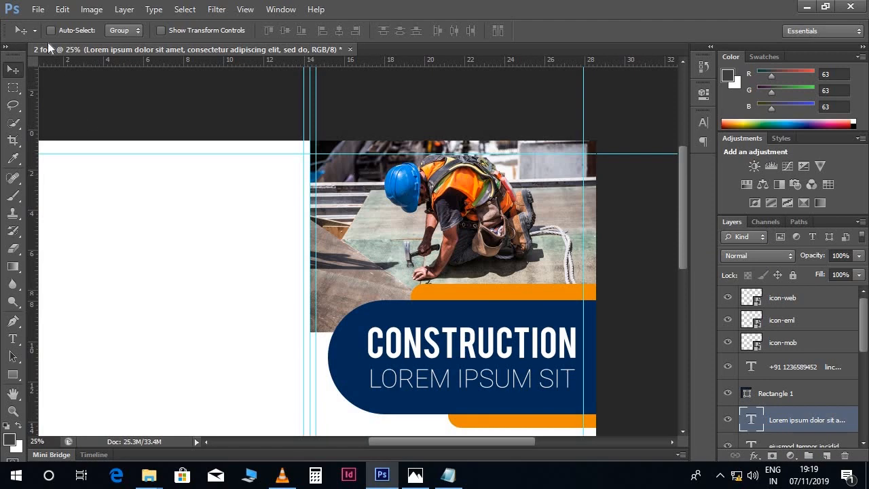
{"action": "left_click", "coordinate": [38, 9]}
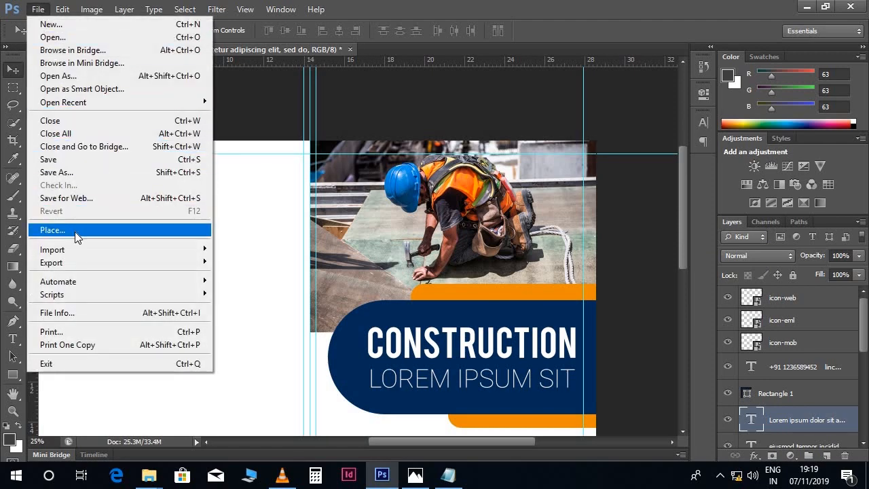
{"action": "left_click", "coordinate": [75, 230]}
{"action": "left_click", "coordinate": [329, 304]}
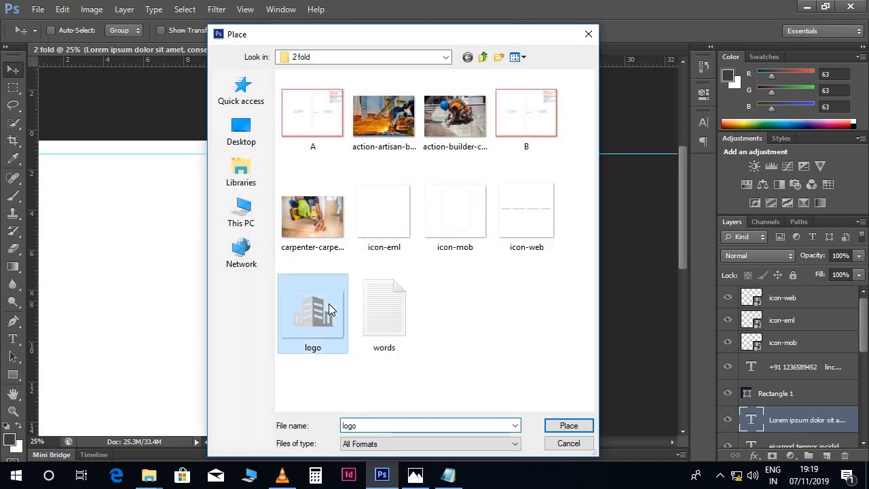
{"action": "left_click", "coordinate": [551, 425]}
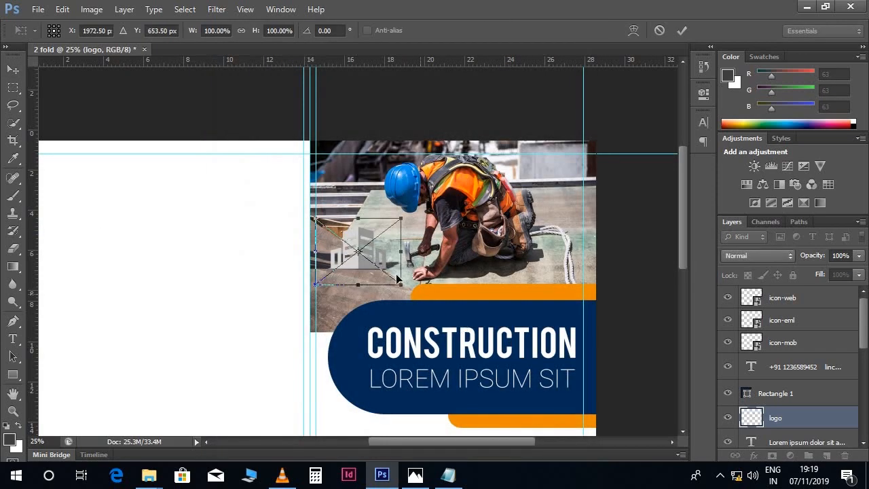
{"action": "left_click_drag", "start_coordinate": [377, 259], "coordinate": [379, 192]}
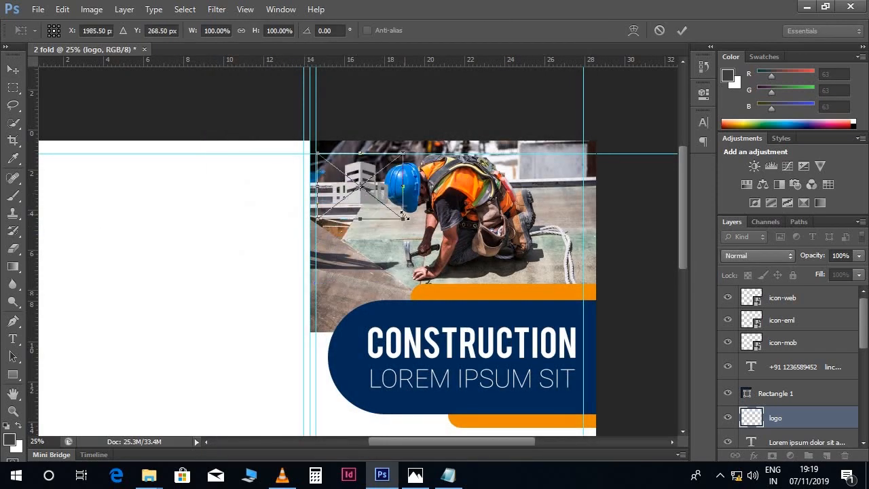
{"action": "left_click_drag", "start_coordinate": [403, 219], "coordinate": [373, 187]}
{"action": "key", "text": "Return"}
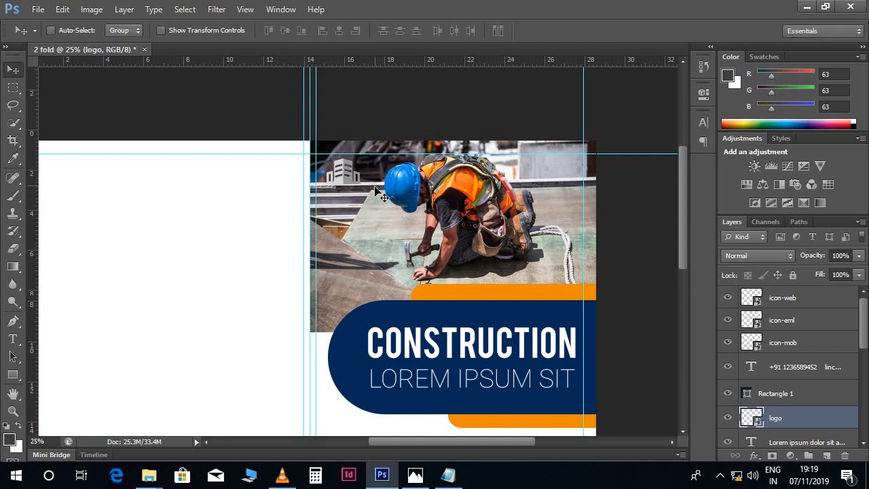
Draw a dark grey rectangle of about 305 × 332 px behind the logo, starting at the page's upper edge
{"action": "scroll", "coordinate": [370, 193], "scroll_direction": "up", "scroll_amount": 1}
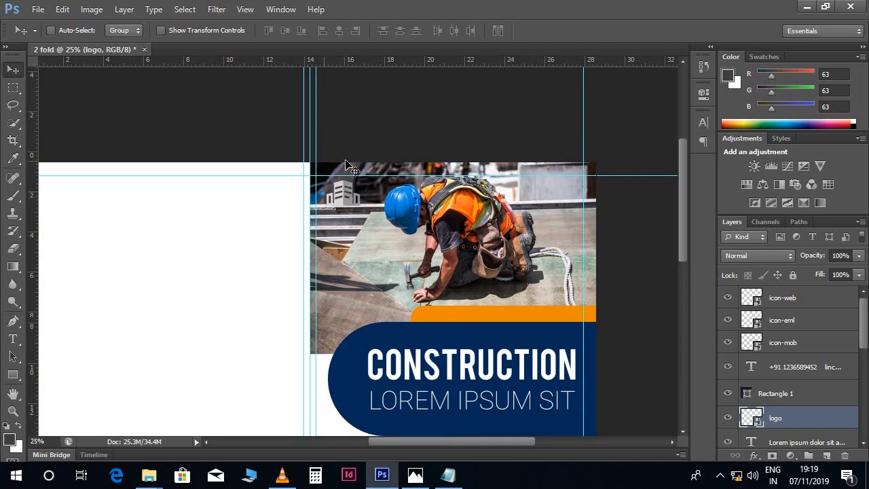
{"action": "scroll", "coordinate": [797, 432], "scroll_direction": "down", "scroll_amount": 1}
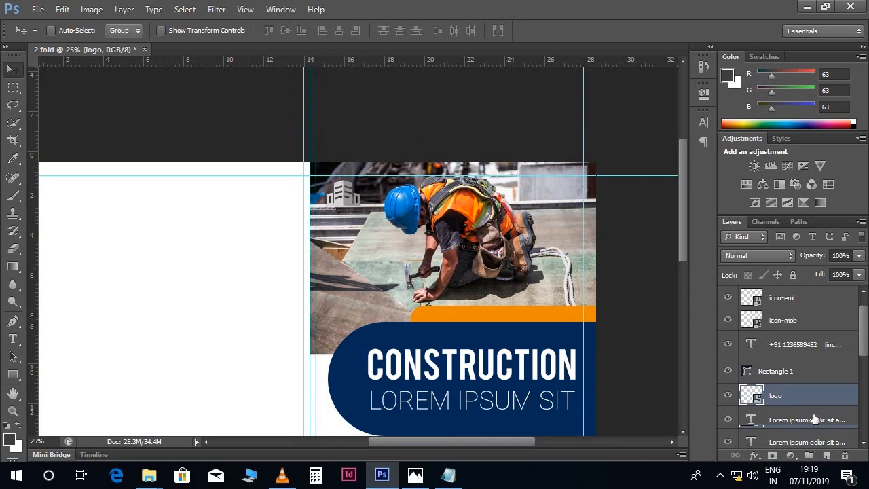
{"action": "left_click", "coordinate": [777, 421]}
{"action": "left_click", "coordinate": [13, 374]}
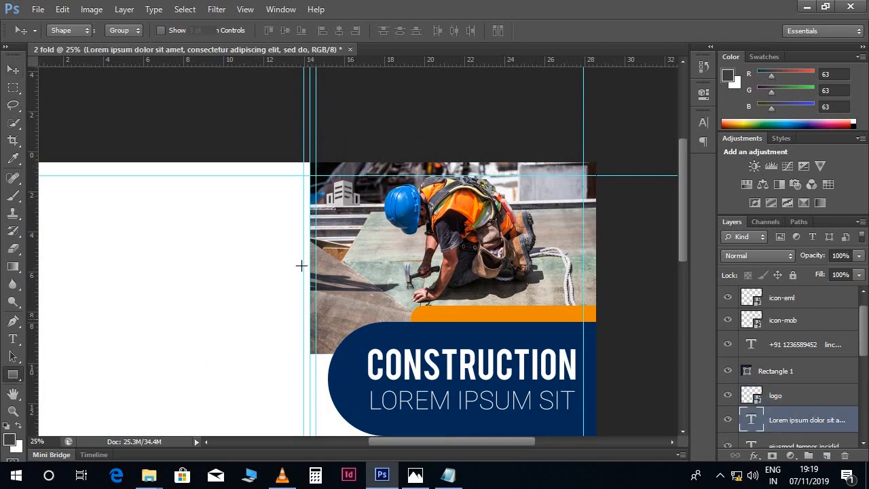
{"action": "left_click_drag", "start_coordinate": [316, 163], "coordinate": [374, 216]}
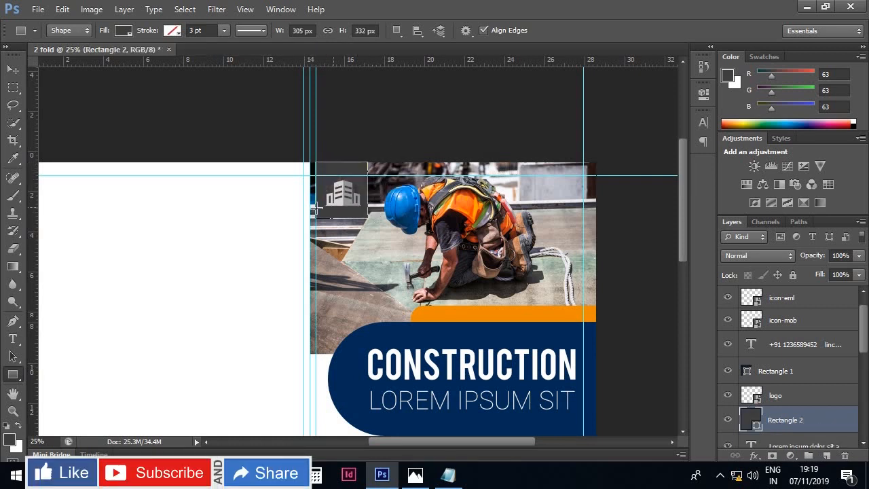
Hide the guides and nudge the logo left and up to centre it within the dark grey rectangle
{"action": "left_click", "coordinate": [12, 70]}
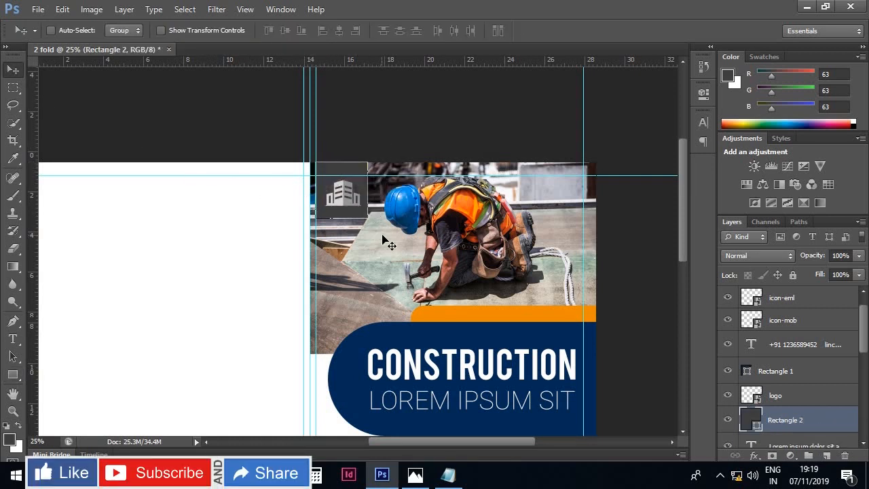
{"action": "key", "text": "ctrl+plus"}
{"action": "key", "text": "ctrl+plus"}
{"action": "scroll", "coordinate": [385, 241], "scroll_direction": "up", "scroll_amount": 2}
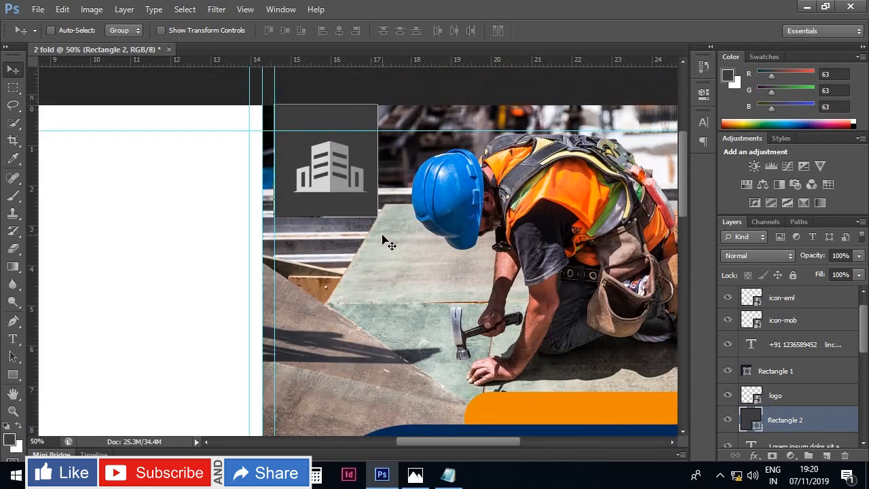
{"action": "key", "text": "ctrl+semicolon"}
{"action": "right_click", "coordinate": [333, 213]}
{"action": "left_click", "coordinate": [365, 219]}
{"action": "key", "text": "Left"}
{"action": "key", "text": "Left"}
{"action": "key", "text": "Left"}
{"action": "key", "text": "Left"}
{"action": "key", "text": "Left"}
{"action": "key", "text": "Left"}
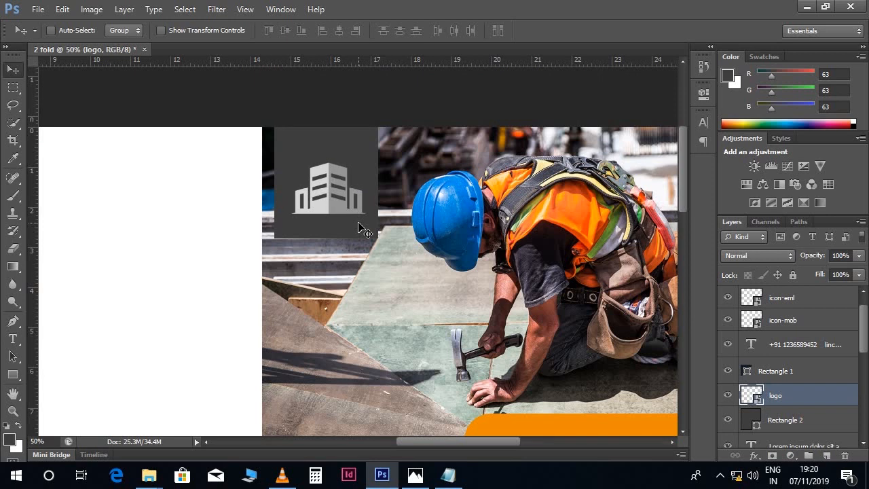
{"action": "key", "text": "Left"}
{"action": "key", "text": "Left"}
{"action": "key", "text": "Left"}
{"action": "key", "text": "Left"}
{"action": "key", "text": "Left"}
{"action": "key", "text": "Left"}
{"action": "key", "text": "Up"}
{"action": "key", "text": "Up"}
{"action": "key", "text": "Up"}
{"action": "key", "text": "Up"}
{"action": "key", "text": "Up"}
{"action": "key", "text": "Up"}
{"action": "key", "text": "Up"}
{"action": "key", "text": "Up"}
{"action": "key", "text": "Up"}
{"action": "key", "text": "Up"}
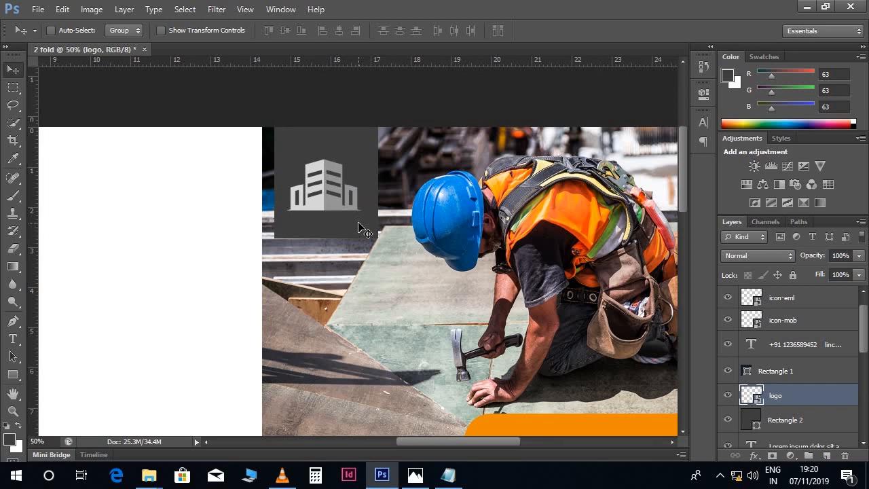
Add the white text COMPANY on the photo below the logo
{"action": "key", "text": "t"}
{"action": "left_click", "coordinate": [330, 276]}
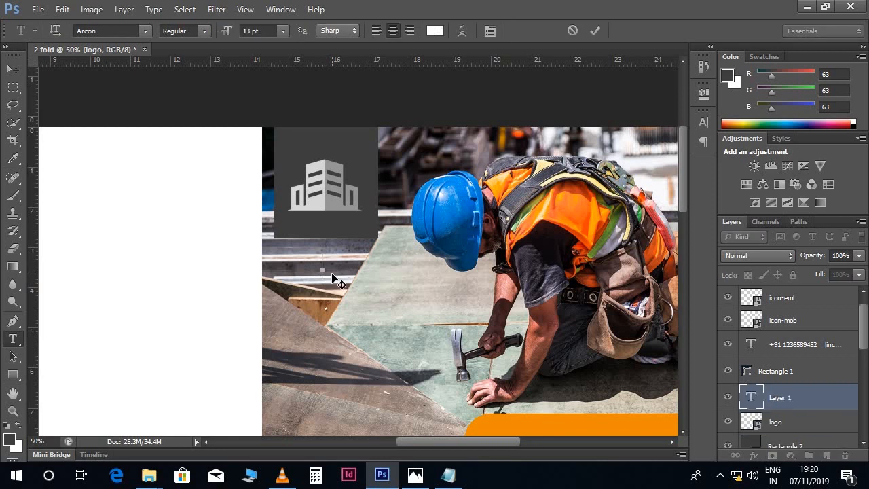
{"action": "type", "text": "COMPANY"}
{"action": "left_click", "coordinate": [14, 70]}
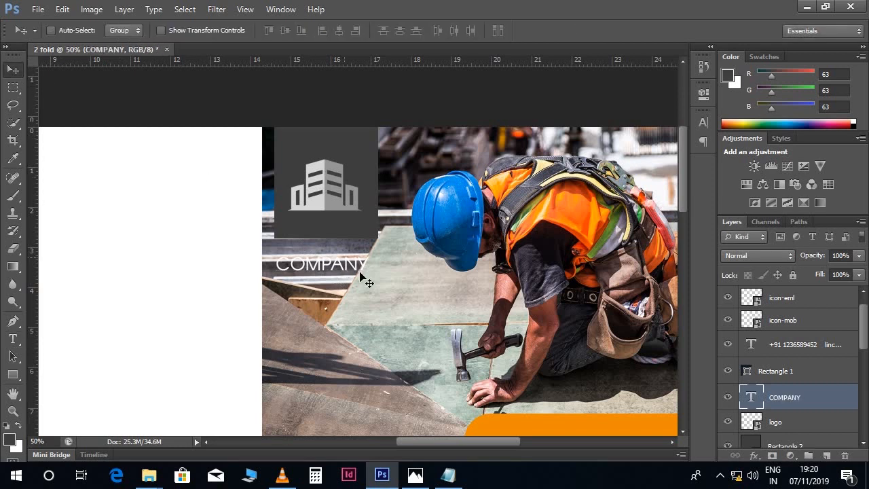
Move the COMPANY text into the dark grey rectangle under the logo and nudge it right until it is centred
{"action": "left_click_drag", "start_coordinate": [352, 266], "coordinate": [355, 226]}
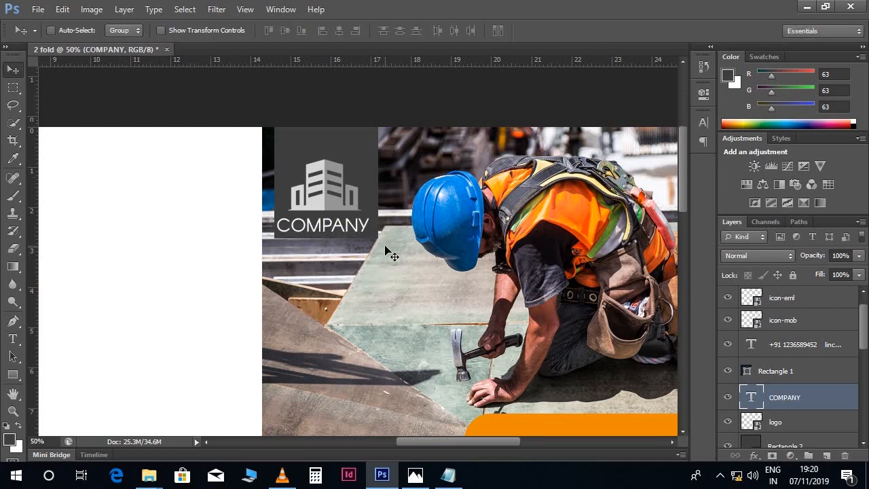
{"action": "key", "text": "Right"}
{"action": "key", "text": "Right"}
{"action": "key", "text": "Right"}
{"action": "key", "text": "Right"}
{"action": "key", "text": "Right"}
{"action": "key", "text": "Right"}
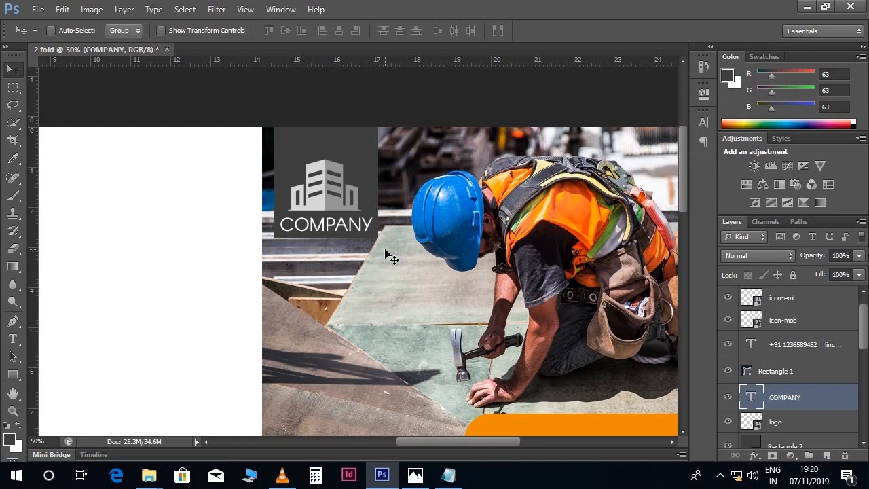
Examine the front cover's layout as a whole and in close-up
{"action": "key", "text": "ctrl+minus"}
{"action": "key", "text": "ctrl+minus"}
{"action": "key", "text": "ctrl+minus"}
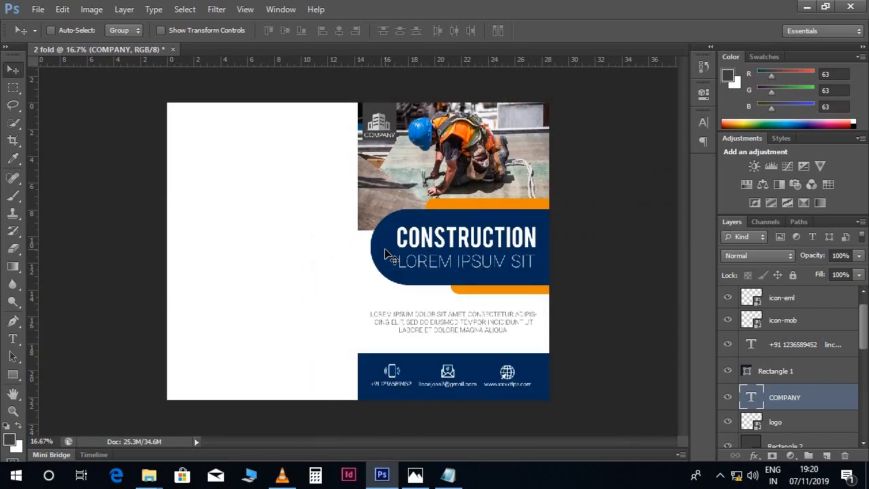
{"action": "key", "text": "ctrl+plus"}
{"action": "scroll", "coordinate": [385, 254], "scroll_direction": "up", "scroll_amount": 5}
{"action": "scroll", "coordinate": [484, 221], "scroll_direction": "down", "scroll_amount": 5}
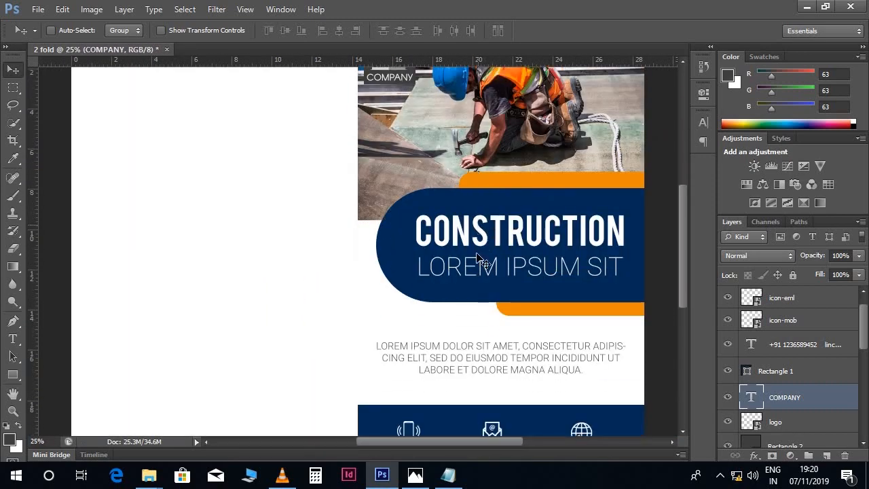
{"action": "key", "text": "ctrl+minus"}
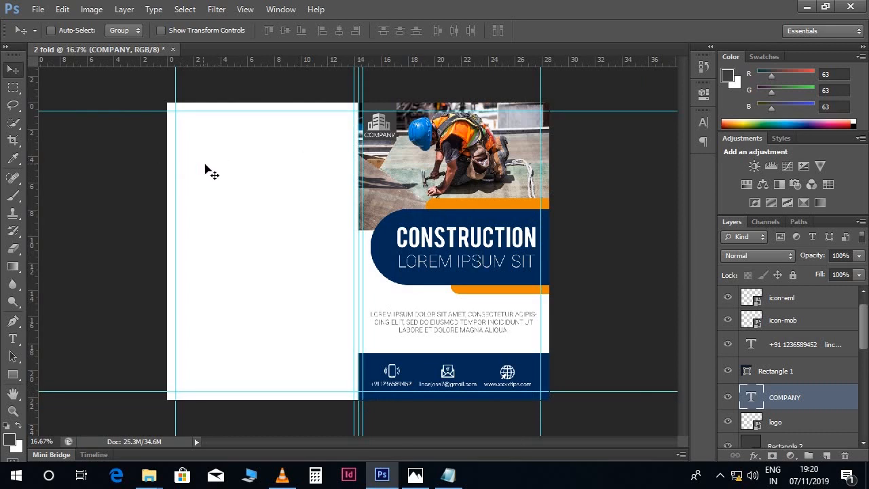
Duplicate the blue rounded rectangle and both orange ones together onto the upper-left area of the blank back cover
{"action": "right_click", "coordinate": [483, 222]}
{"action": "left_click", "coordinate": [499, 225]}
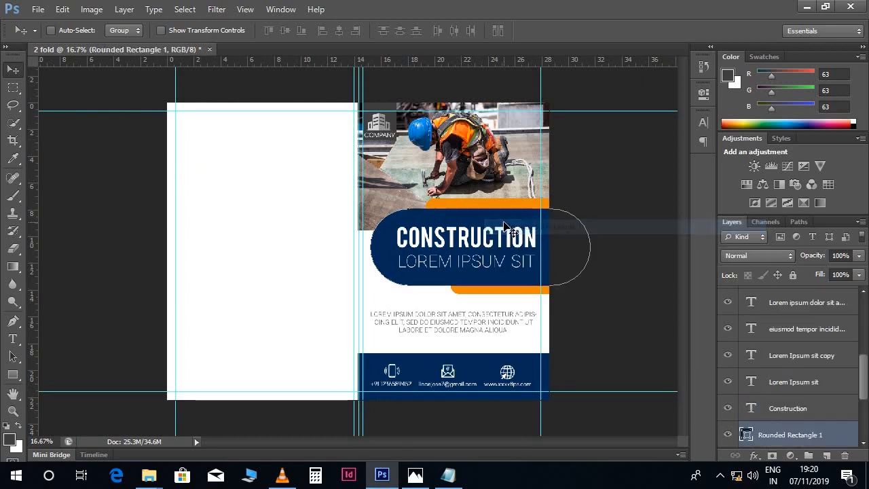
{"action": "scroll", "coordinate": [801, 422], "scroll_direction": "down", "scroll_amount": 3}
{"action": "left_click", "coordinate": [784, 398], "text": "shift"}
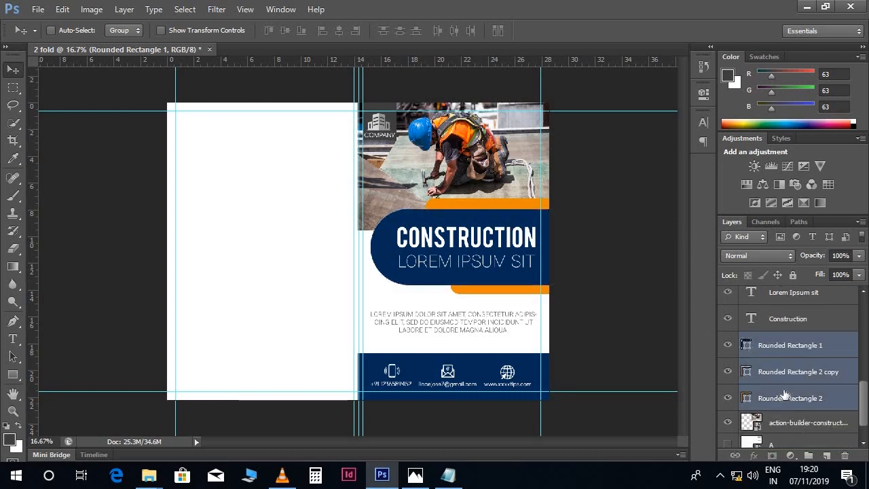
{"action": "scroll", "coordinate": [784, 394], "scroll_direction": "down", "scroll_amount": 1}
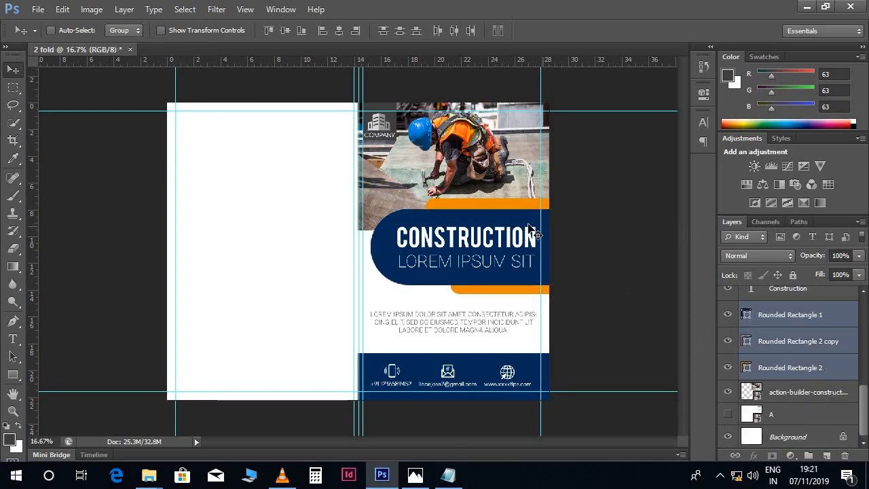
{"action": "left_click_drag", "start_coordinate": [528, 217], "coordinate": [241, 138]}
{"action": "key", "text": "ctrl+j"}
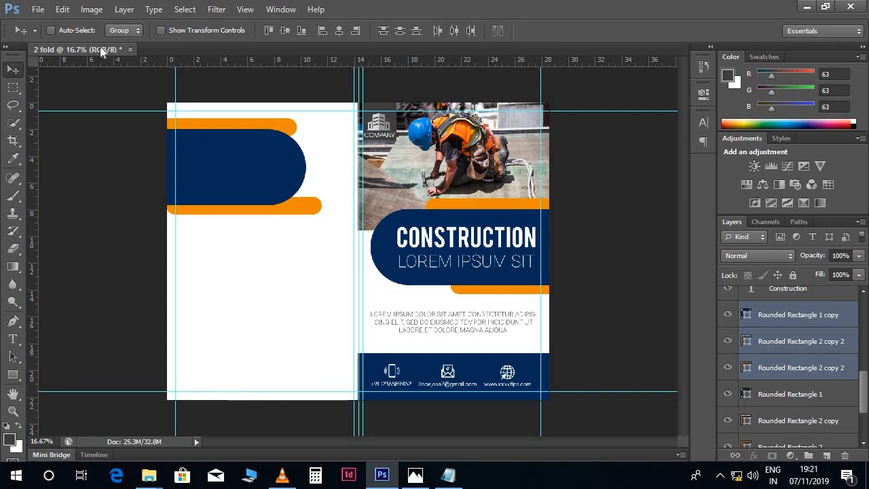
Scale the three duplicated rounded rectangles down to about 62% and position them across the back cover's left edge
{"action": "left_click", "coordinate": [62, 10]}
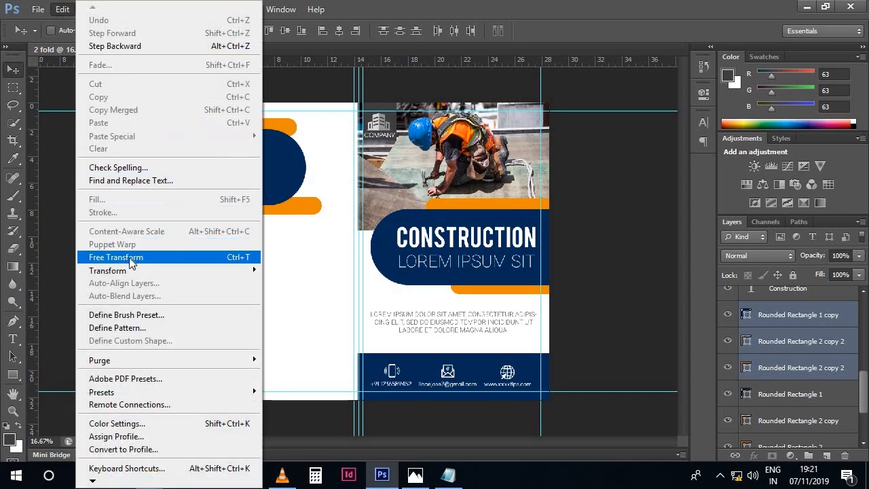
{"action": "left_click", "coordinate": [241, 262]}
{"action": "left_click_drag", "start_coordinate": [324, 216], "coordinate": [253, 188]}
{"action": "left_click_drag", "start_coordinate": [216, 170], "coordinate": [290, 185]}
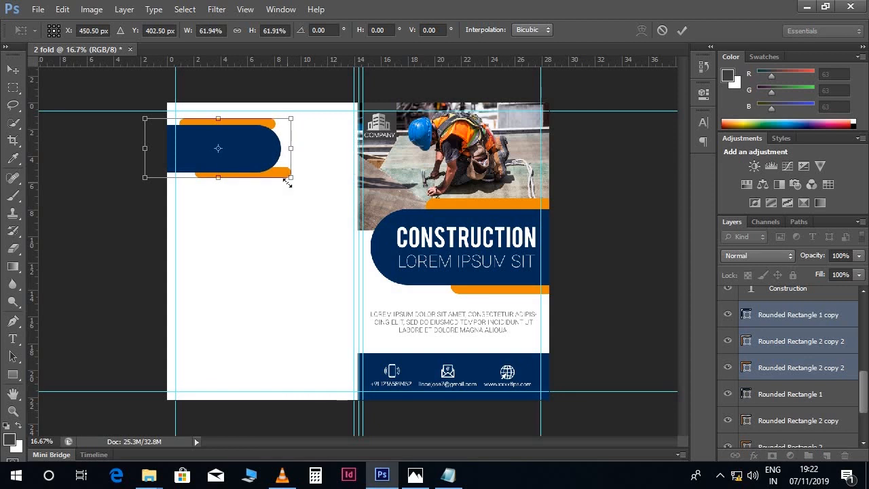
{"action": "key", "text": "Return"}
Shift the back cover's upper orange shape slightly left and its lower orange shape further left, staggering them around the blue shape
{"action": "right_click", "coordinate": [275, 131]}
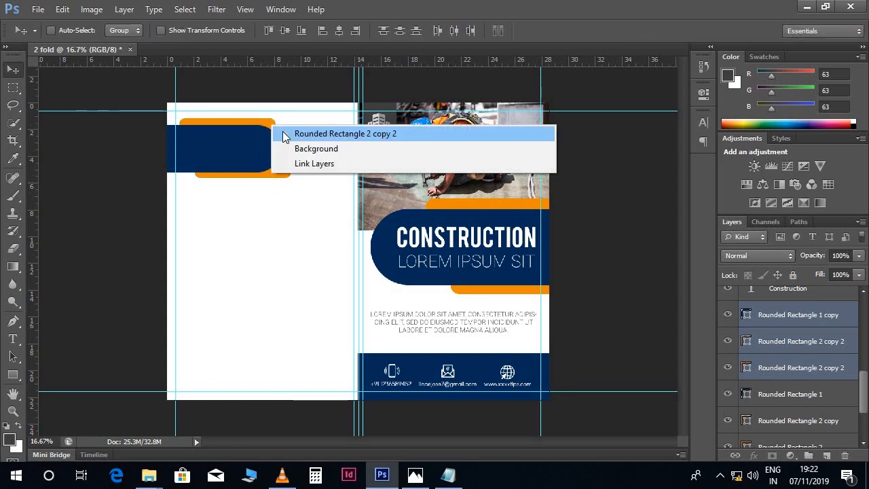
{"action": "left_click", "coordinate": [283, 131]}
{"action": "left_click_drag", "start_coordinate": [277, 138], "coordinate": [257, 138]}
{"action": "right_click", "coordinate": [299, 176]}
{"action": "left_click", "coordinate": [301, 180]}
{"action": "left_click_drag", "start_coordinate": [304, 181], "coordinate": [241, 192]}
Duplicate the front cover's LOREM IPSUM SIT line onto the blue shape on the back cover
{"action": "right_click", "coordinate": [448, 273]}
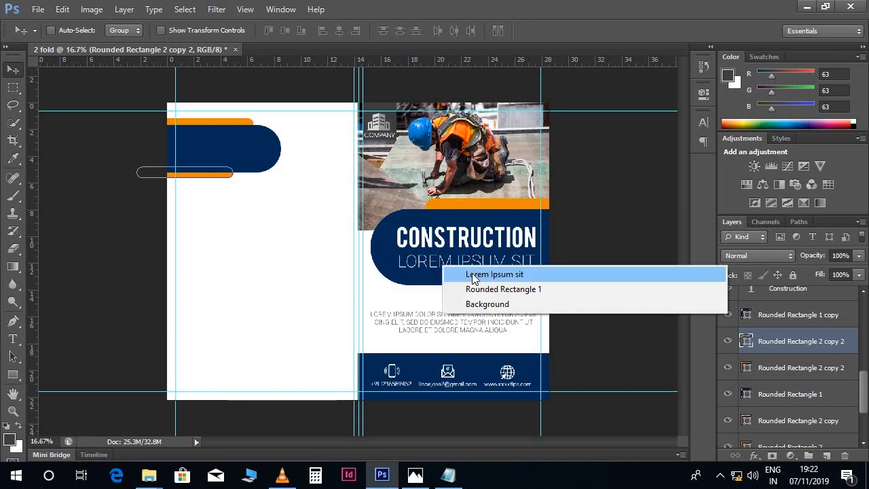
{"action": "left_click", "coordinate": [498, 276]}
{"action": "left_click_drag", "start_coordinate": [499, 277], "coordinate": [280, 158]}
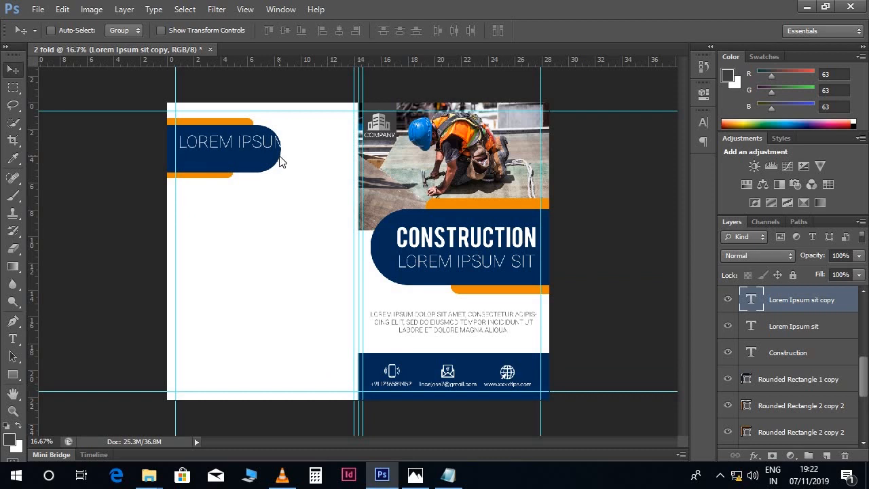
Set the font size of the duplicated LOREM IPSUM SIT text to 22 pt
{"action": "key", "text": "t"}
{"action": "left_click", "coordinate": [260, 144]}
{"action": "key", "text": "ctrl+a"}
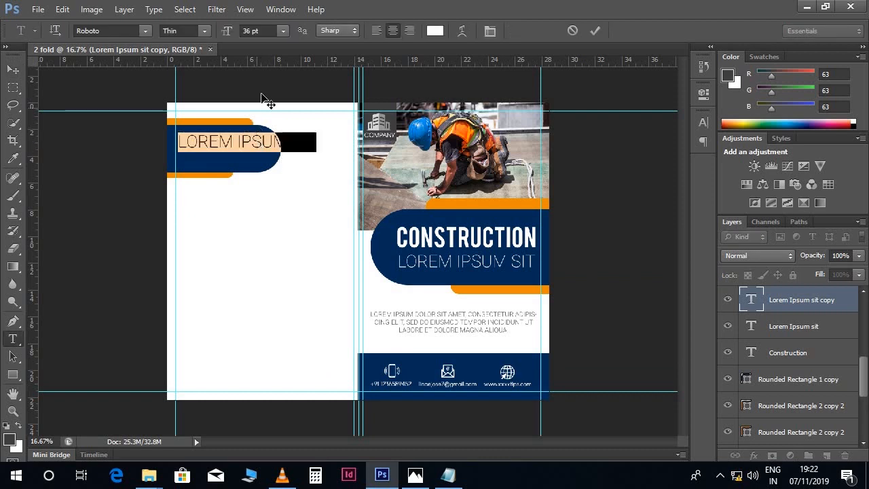
{"action": "left_click_drag", "start_coordinate": [260, 30], "coordinate": [230, 34]}
{"action": "type", "text": "20"}
{"action": "key", "text": "BackSpace"}
{"action": "type", "text": "2"}
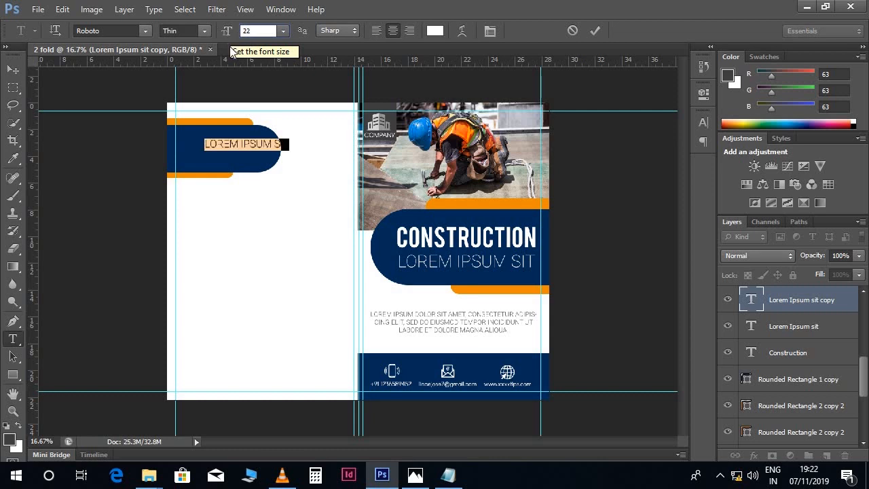
{"action": "key", "text": "Return"}
Move the duplicated LOREM IPSUM SIT text into the blue shape near the left guide and nudge it right and up
{"action": "left_click", "coordinate": [13, 69]}
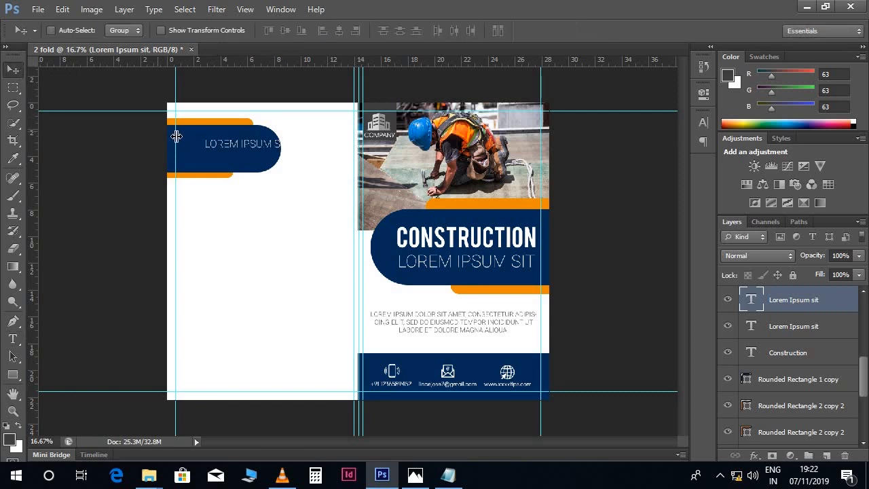
{"action": "left_click_drag", "start_coordinate": [253, 143], "coordinate": [310, 216]}
{"action": "key", "text": "ctrl+plus"}
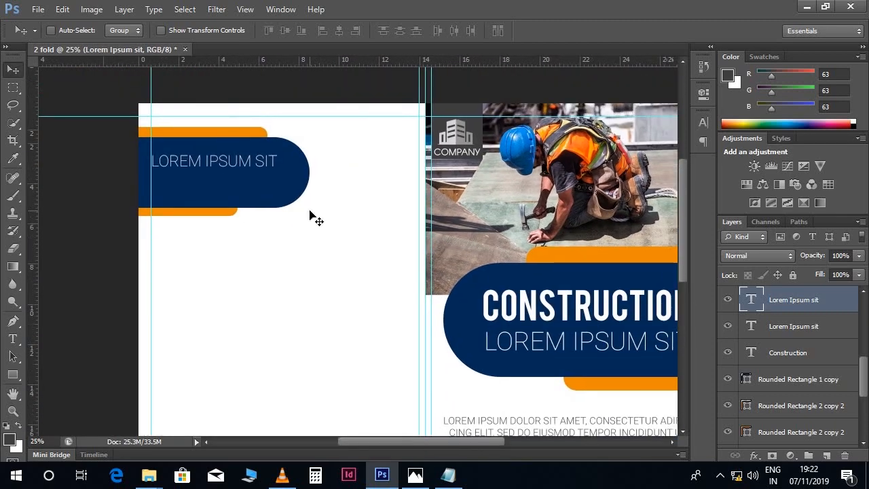
{"action": "key", "text": "shift+Right"}
{"action": "key", "text": "shift+Up"}
{"action": "key", "text": "shift+Up"}
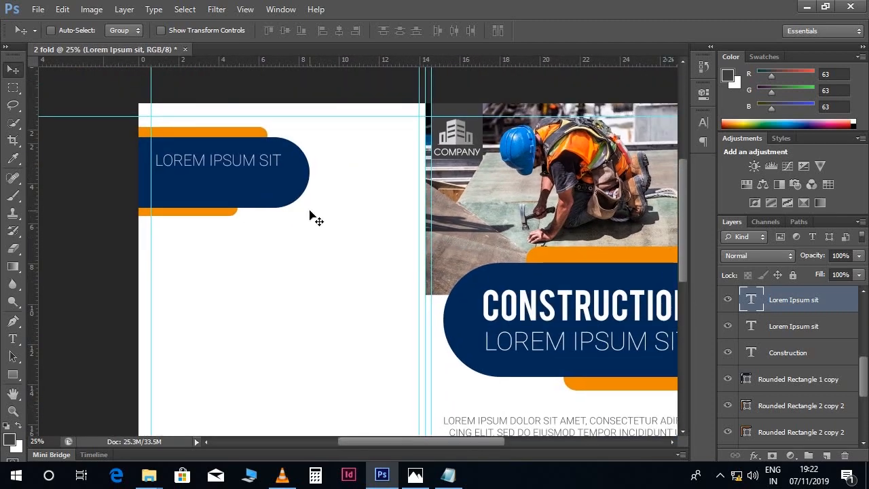
Nudge the back cover's LOREM IPSUM SIT text slightly further right inside the blue shape
{"action": "key", "text": "Right"}
{"action": "key", "text": "Right"}
{"action": "key", "text": "Right"}
{"action": "key", "text": "Right"}
{"action": "key", "text": "Right"}
{"action": "key", "text": "Right"}
{"action": "key", "text": "Right"}
{"action": "key", "text": "Right"}
{"action": "key", "text": "Right"}
{"action": "key", "text": "Right"}
{"action": "key", "text": "shift+Down"}
Copy "eiusmod tempor incididunt" from the words file in Notepad and paste it as a new Photoshop text line in the back cover's blue shape
{"action": "left_click_drag", "start_coordinate": [383, 254], "coordinate": [362, 248]}
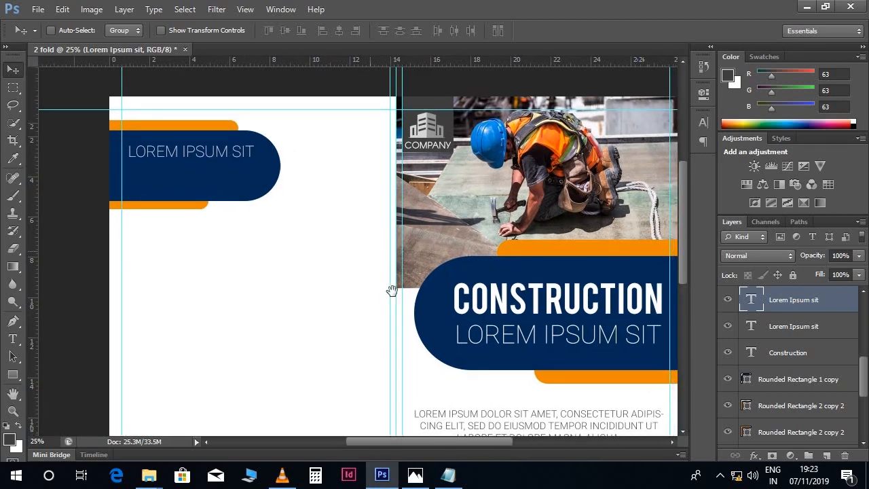
{"action": "left_click", "coordinate": [447, 475]}
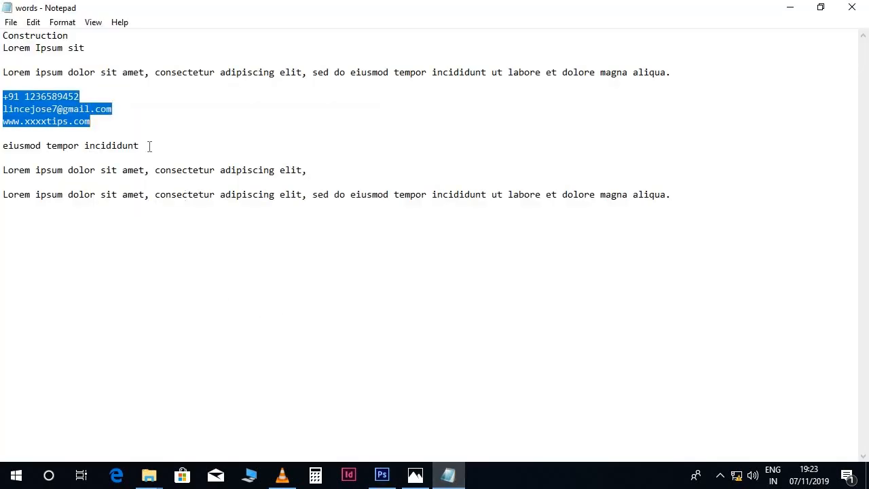
{"action": "left_click_drag", "start_coordinate": [149, 146], "coordinate": [1, 145]}
{"action": "left_click", "coordinate": [382, 475]}
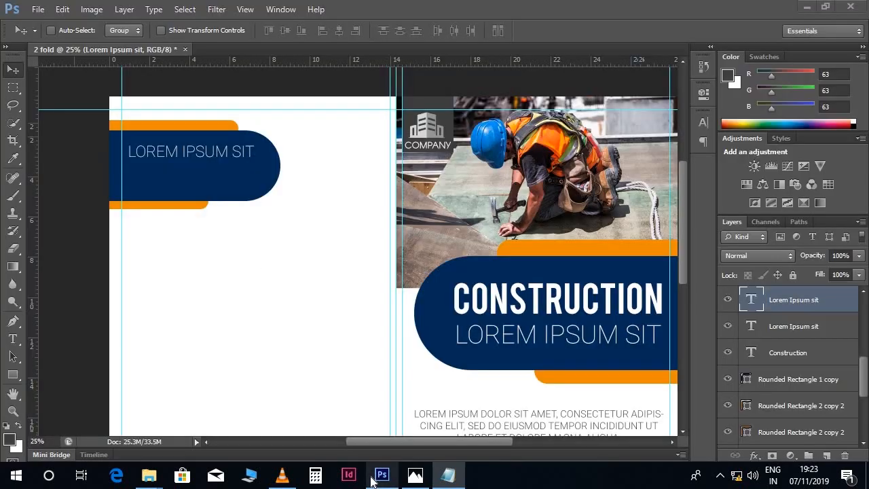
{"action": "key", "text": "t"}
{"action": "left_click", "coordinate": [143, 188]}
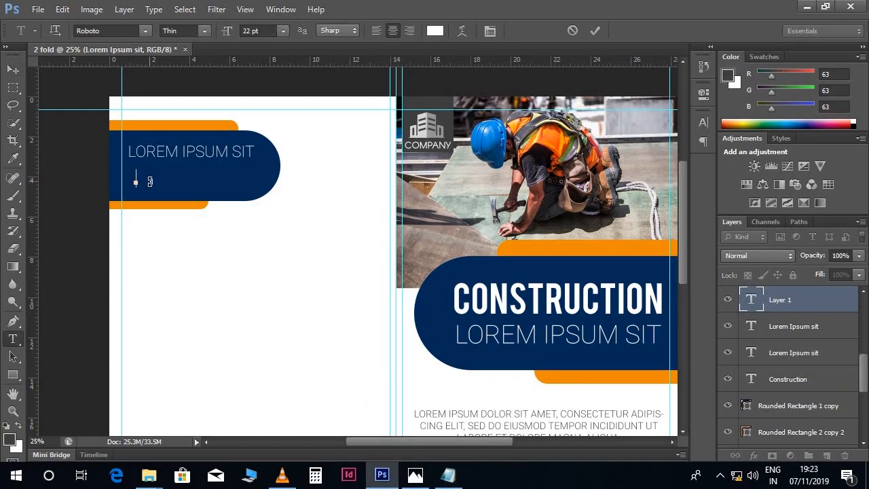
{"action": "key", "text": "ctrl+v"}
Set the font size of the EIUSMOD TEMPOR INCIDIDUNT text to 12 pt
{"action": "key", "text": "ctrl+a"}
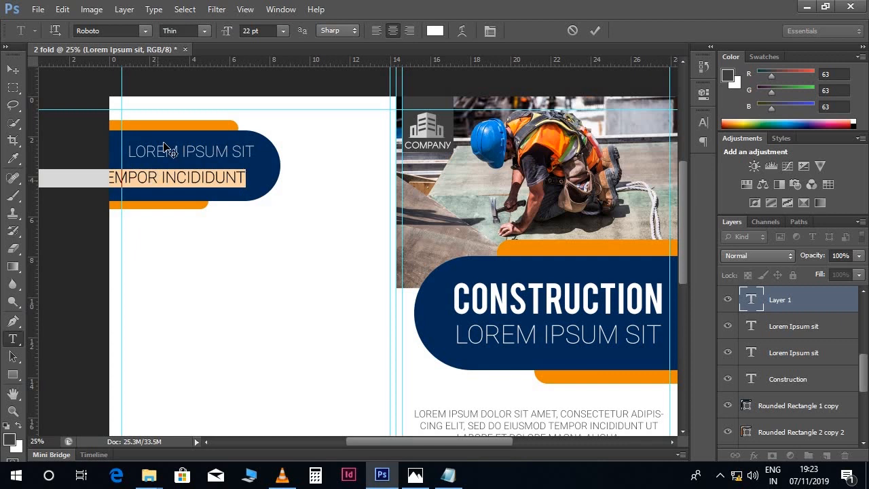
{"action": "left_click", "coordinate": [259, 30]}
{"action": "type", "text": "12"}
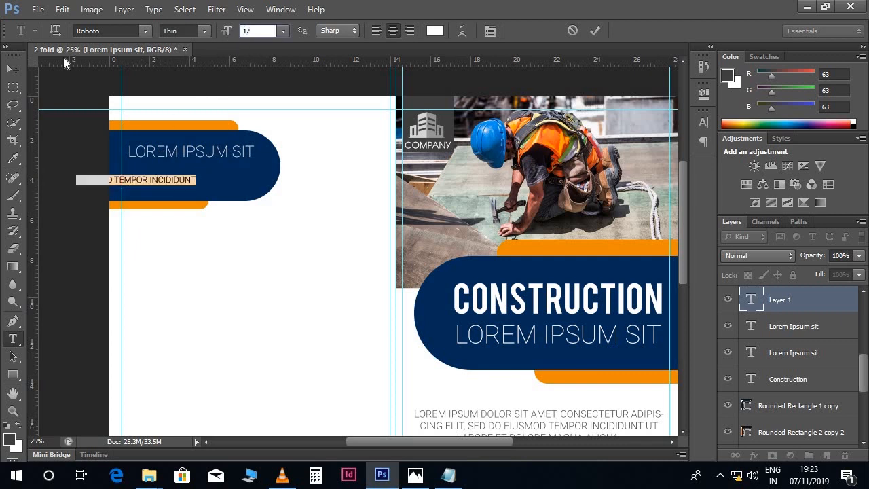
{"action": "left_click", "coordinate": [12, 70]}
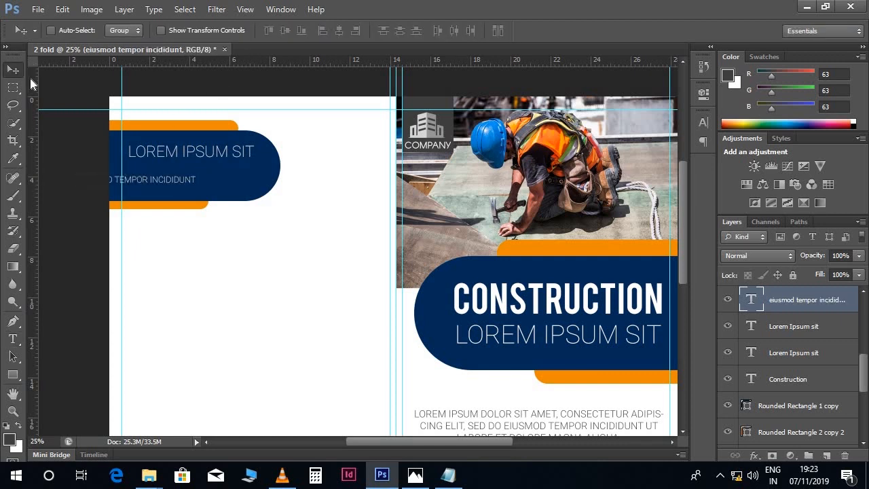
Move the EIUSMOD TEMPOR INCIDIDUNT line directly beneath LOREM IPSUM SIT, aligned with its start, and nudge it up closer
{"action": "left_click_drag", "start_coordinate": [147, 187], "coordinate": [199, 176]}
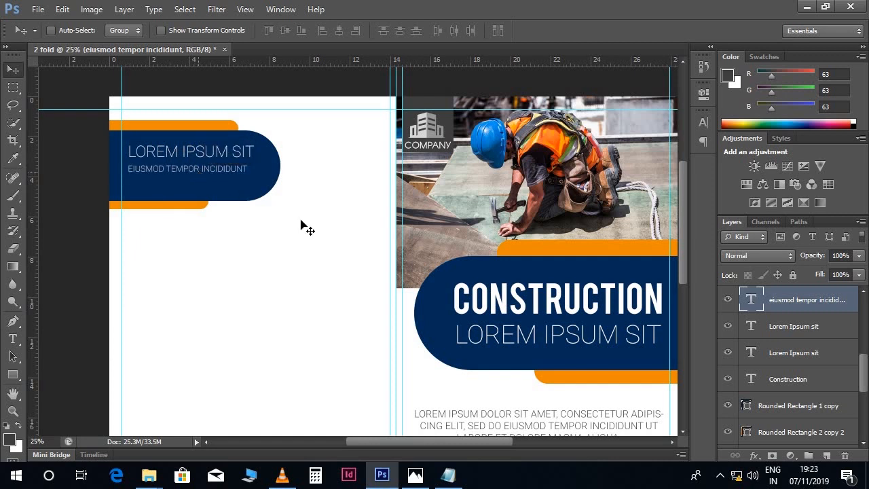
{"action": "key", "text": "Up"}
{"action": "key", "text": "Up"}
{"action": "key", "text": "Up"}
{"action": "key", "text": "Up"}
{"action": "key", "text": "Up"}
{"action": "key", "text": "Up"}
{"action": "key", "text": "Up"}
{"action": "key", "text": "Up"}
{"action": "key", "text": "Up"}
{"action": "key", "text": "Up"}
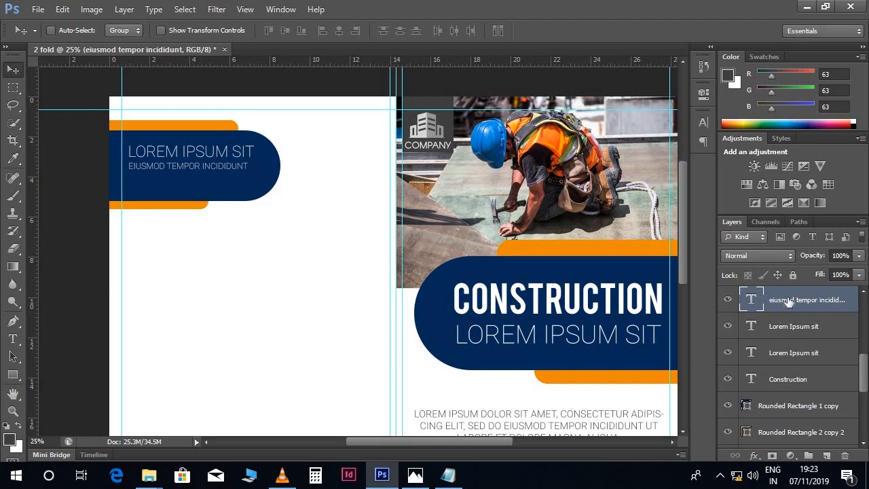
Shift both back cover text lines down together to center them vertically in the blue shape
{"action": "left_click", "coordinate": [788, 326], "text": "shift"}
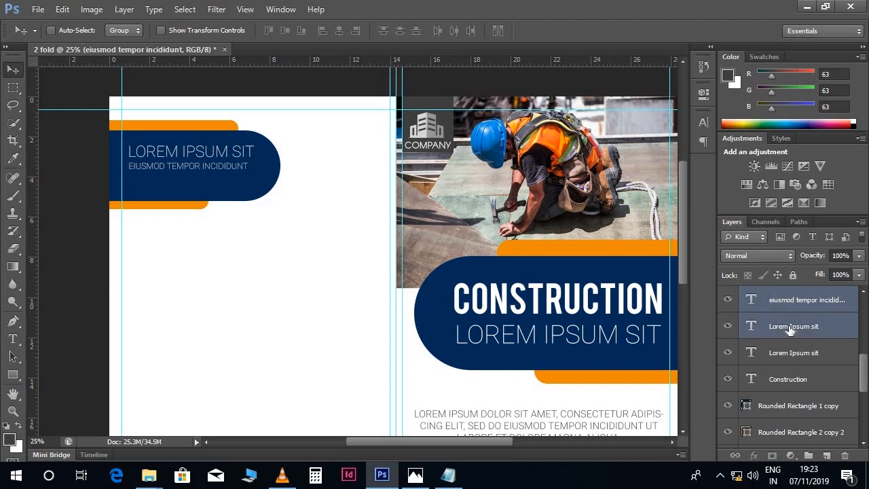
{"action": "key", "text": "shift+Down"}
{"action": "key", "text": "shift+Down"}
{"action": "key", "text": "shift+Down"}
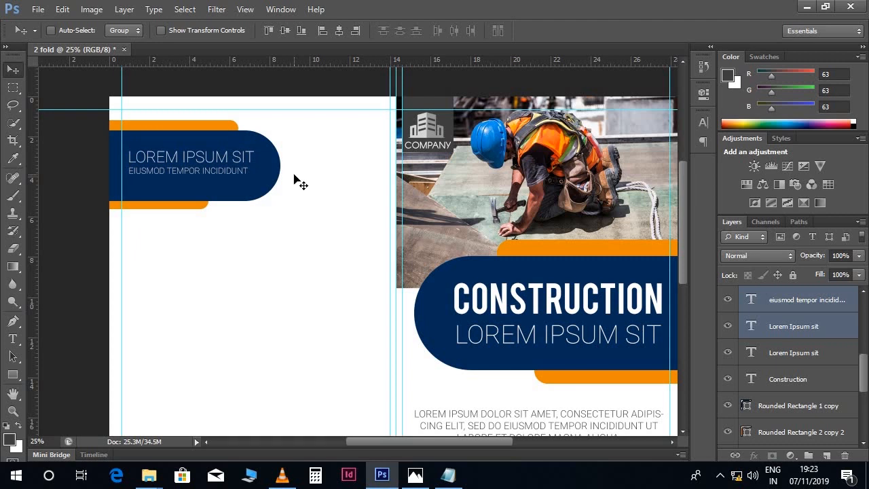
Draw a dark gray rounded rectangle about 713 × 492 px below the blue shape on the back cover
{"action": "scroll", "coordinate": [309, 197], "scroll_direction": "down", "scroll_amount": 3}
{"action": "scroll", "coordinate": [299, 197], "scroll_direction": "right", "scroll_amount": 2}
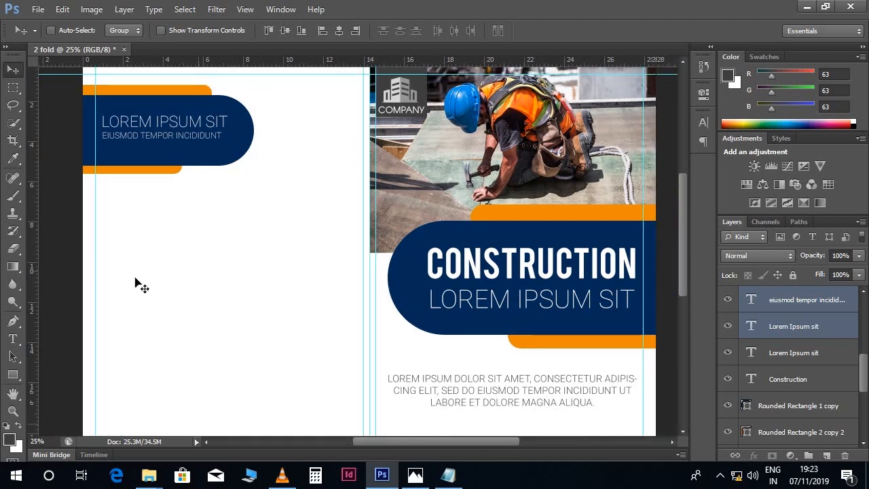
{"action": "scroll", "coordinate": [211, 251], "scroll_direction": "down", "scroll_amount": 1}
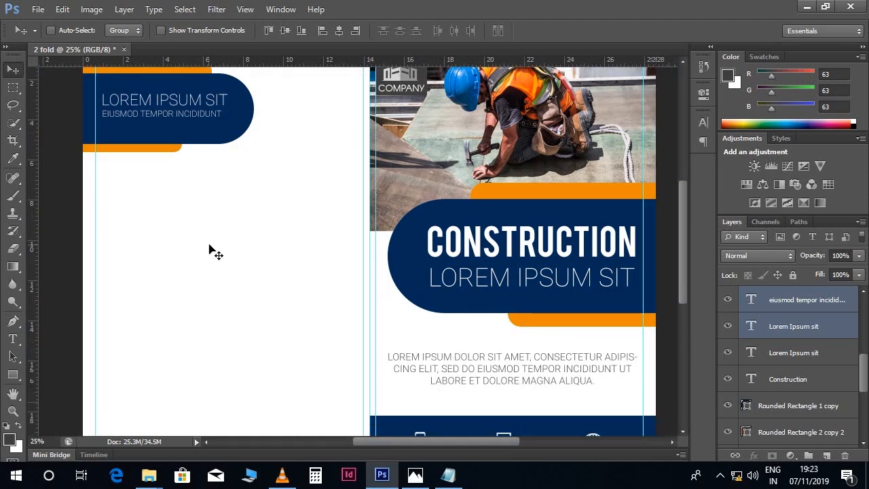
{"action": "left_click", "coordinate": [19, 374]}
{"action": "left_click", "coordinate": [51, 386]}
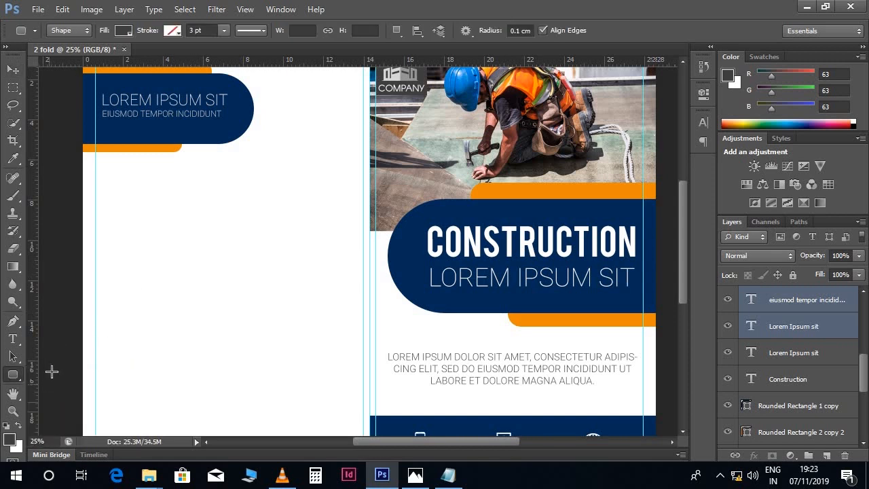
{"action": "left_click_drag", "start_coordinate": [105, 187], "coordinate": [226, 269]}
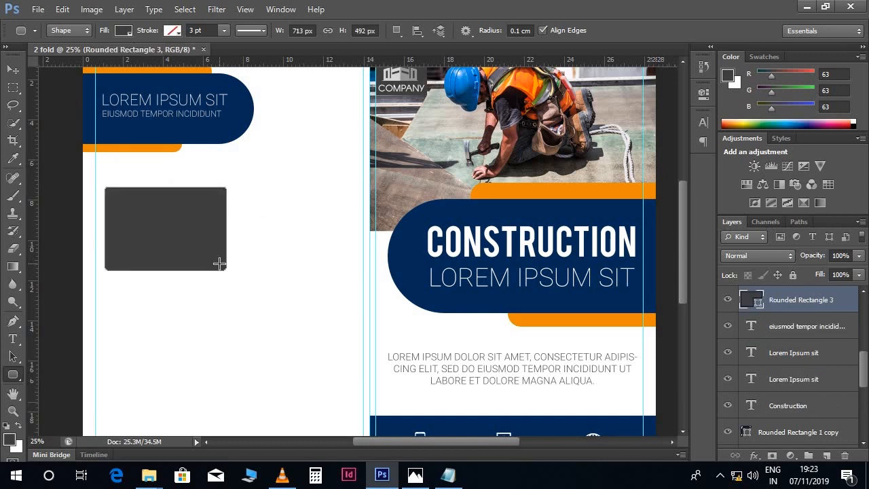
Duplicate the gray rounded rectangle and place the copy directly to its right with a narrow gap between them
{"action": "right_click", "coordinate": [800, 306]}
{"action": "left_click", "coordinate": [674, 95]}
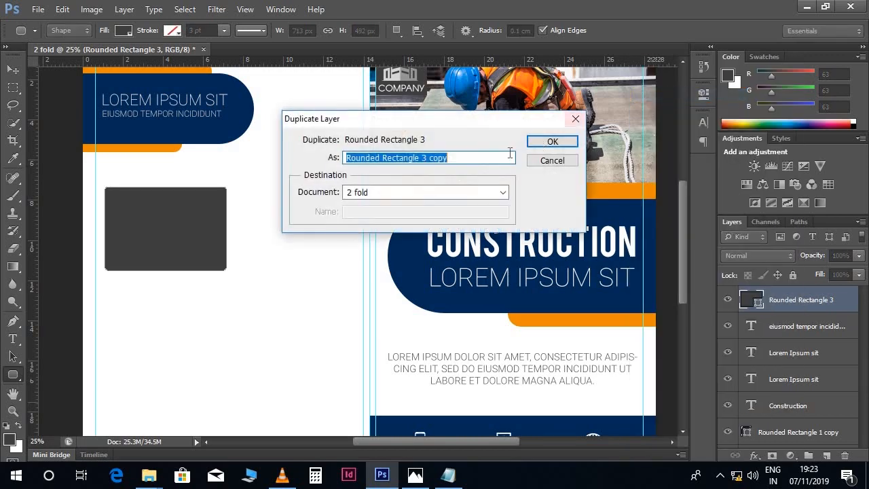
{"action": "left_click", "coordinate": [551, 141]}
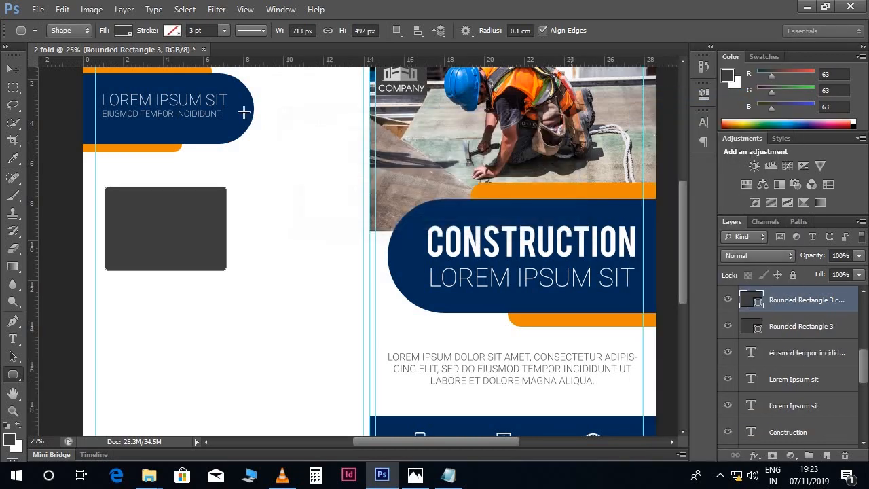
{"action": "left_click", "coordinate": [21, 71]}
{"action": "left_click_drag", "start_coordinate": [214, 212], "coordinate": [346, 233]}
{"action": "key", "text": "Right"}
{"action": "key", "text": "Left"}
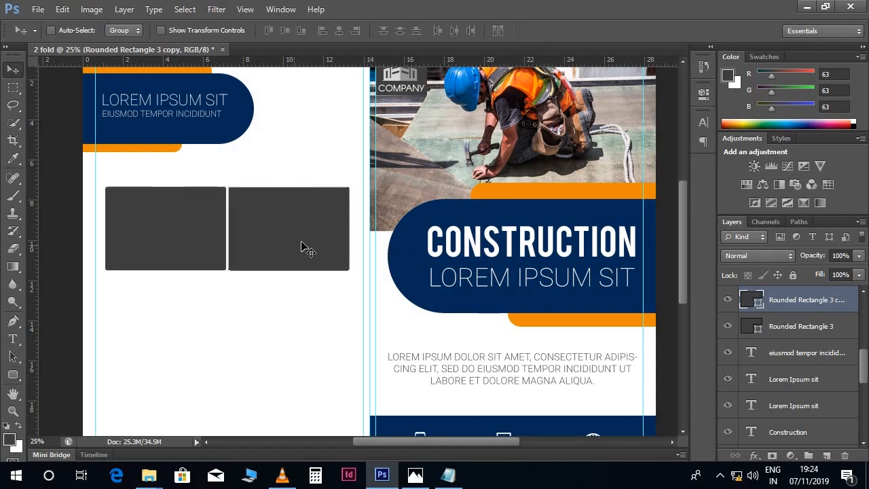
Place the carpenter drill photo directly above the original Rounded Rectangle 3 layer
{"action": "left_click", "coordinate": [786, 333]}
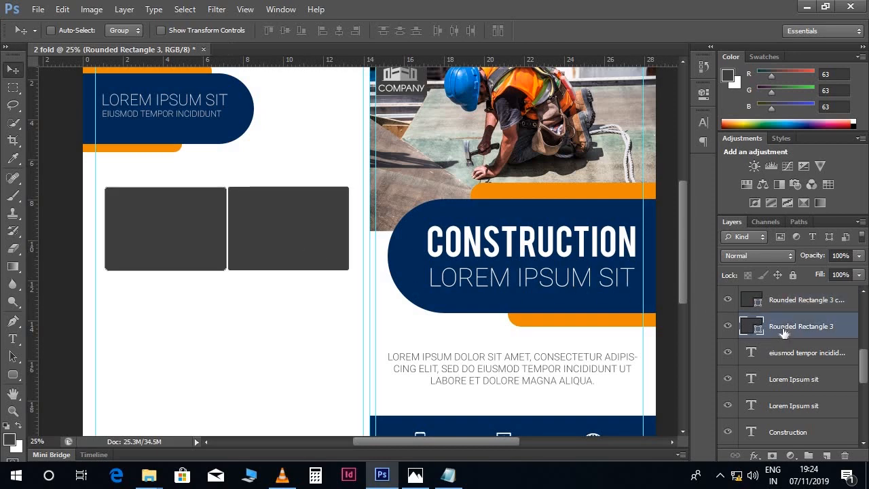
{"action": "left_click", "coordinate": [38, 9]}
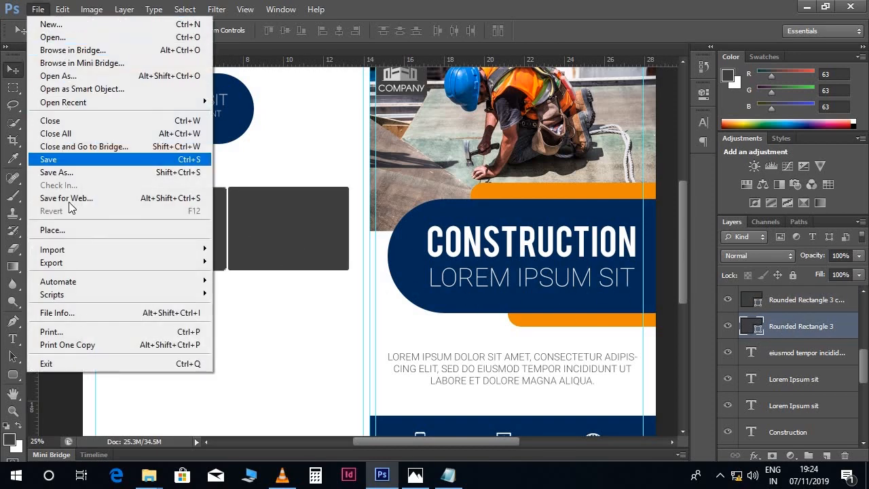
{"action": "left_click", "coordinate": [70, 235]}
{"action": "double_click", "coordinate": [317, 219]}
Scale the placed carpenter photo down to about 5.73% and position it over the left gray rectangle
{"action": "key", "text": "ctrl+minus"}
{"action": "key", "text": "ctrl+minus"}
{"action": "key", "text": "ctrl+minus"}
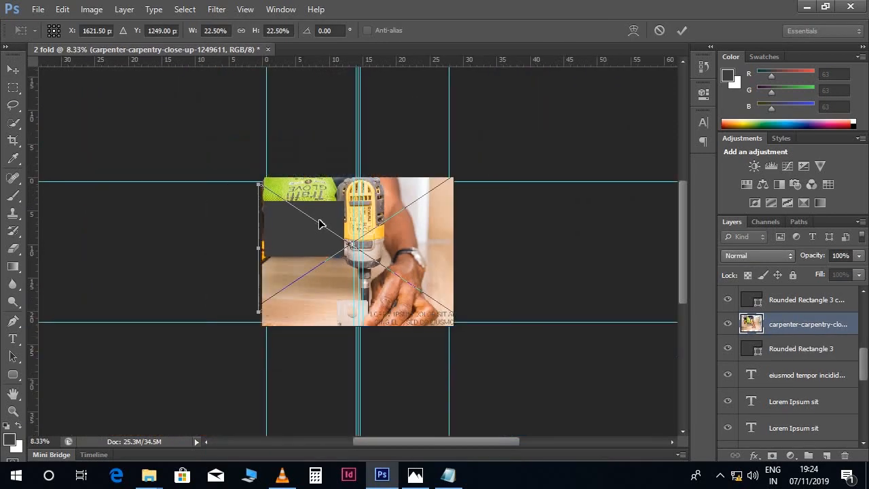
{"action": "left_click_drag", "start_coordinate": [448, 316], "coordinate": [315, 252]}
{"action": "key", "text": "Return"}
{"action": "key", "text": "ctrl+plus"}
{"action": "key", "text": "ctrl+plus"}
{"action": "key", "text": "ctrl+plus"}
{"action": "key", "text": "ctrl+plus"}
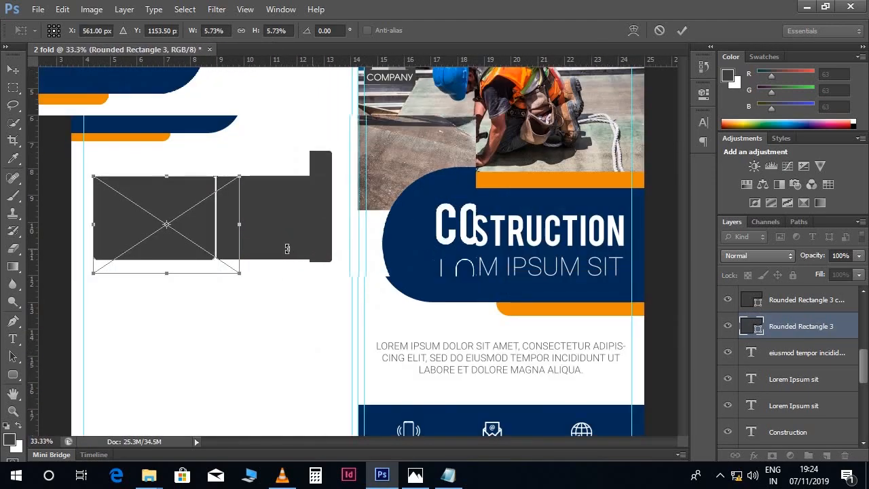
{"action": "left_click_drag", "start_coordinate": [171, 232], "coordinate": [268, 240]}
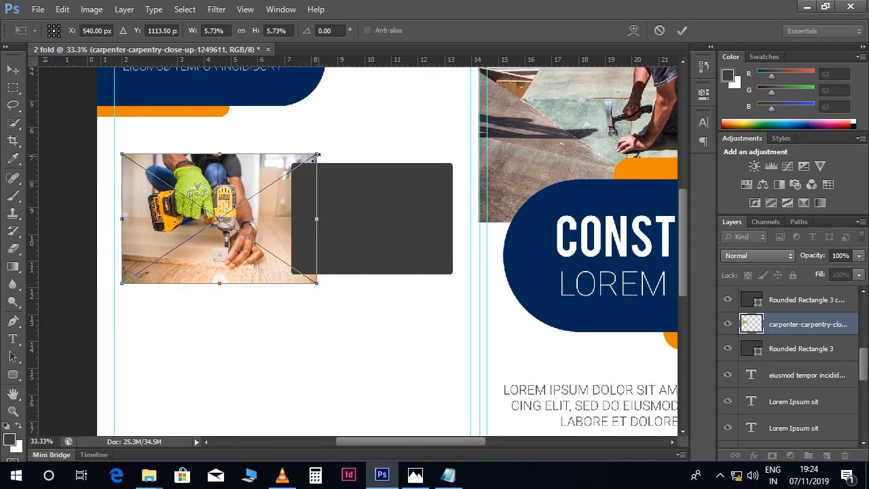
Shrink the carpenter photo slightly to fit over the left rectangle and clip it to that rectangle with a clipping mask
{"action": "left_click_drag", "start_coordinate": [318, 156], "coordinate": [297, 164]}
{"action": "mouse_move", "coordinate": [278, 200]}
{"action": "left_mouse_down"}
{"action": "mouse_move", "coordinate": [278, 190]}
{"action": "mouse_move", "coordinate": [285, 194]}
{"action": "left_mouse_up"}
{"action": "key", "text": "Return"}
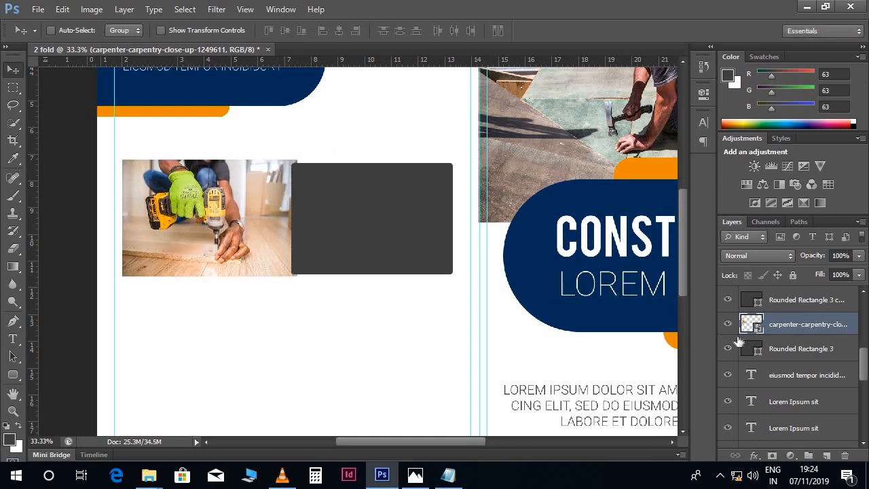
{"action": "right_click", "coordinate": [800, 324]}
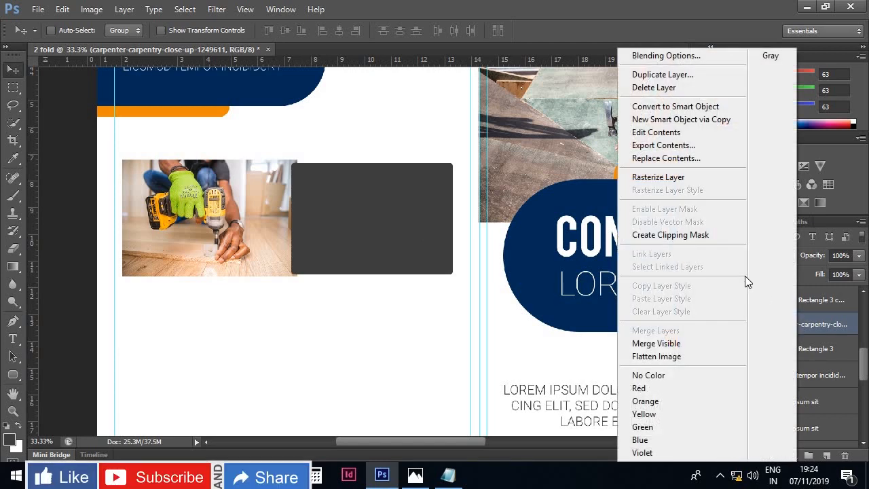
{"action": "left_click", "coordinate": [699, 235]}
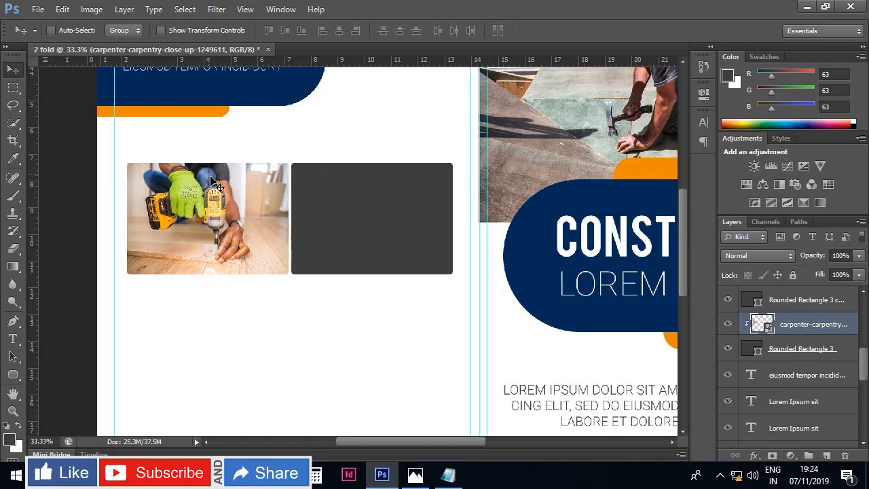
Place the action-artisan-burnt-1145434 photo above the right-hand gray rectangle's layer
{"action": "right_click", "coordinate": [370, 188]}
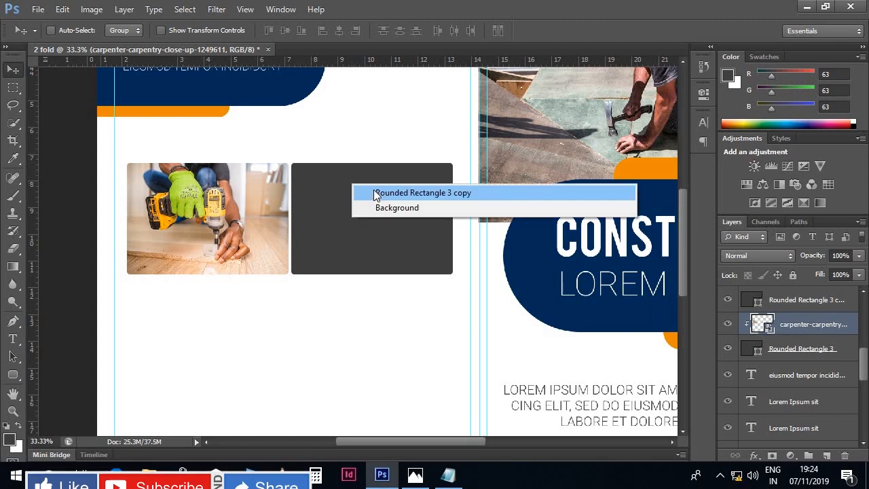
{"action": "left_click", "coordinate": [380, 196]}
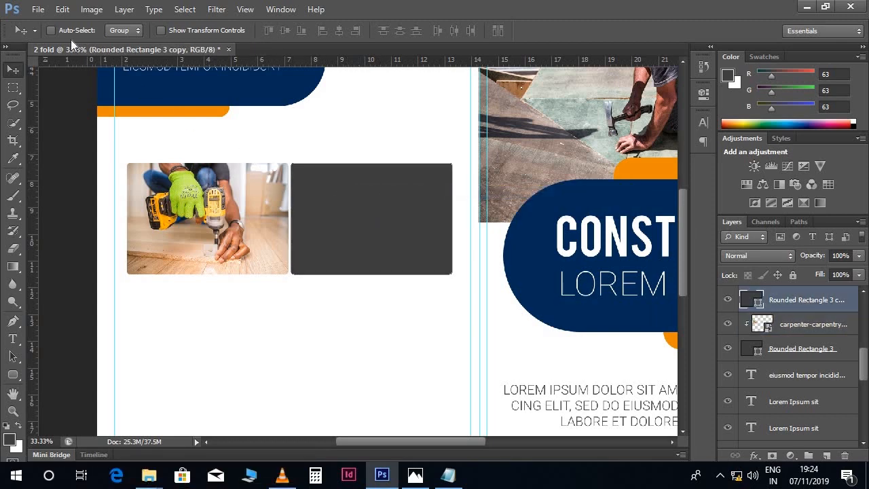
{"action": "left_click", "coordinate": [38, 9]}
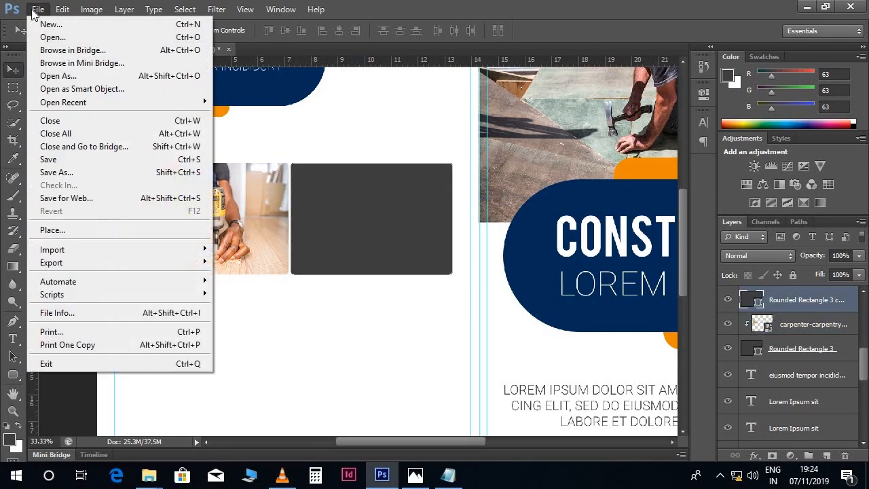
{"action": "left_click", "coordinate": [73, 228]}
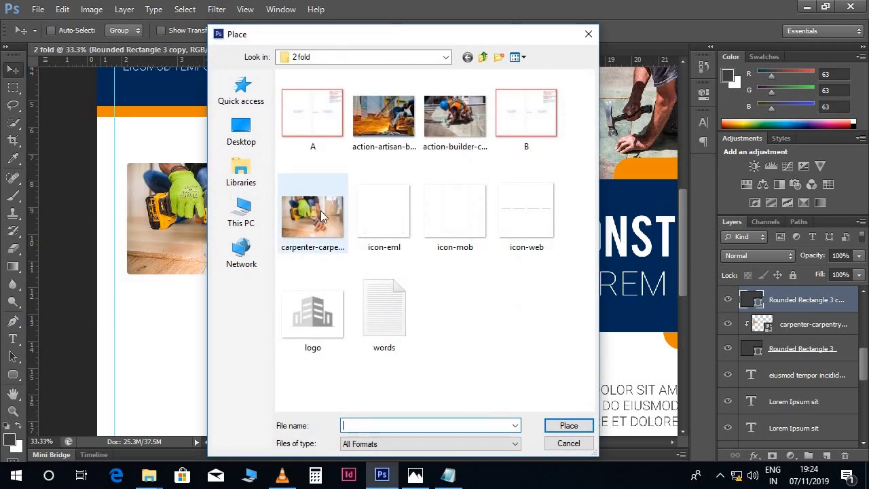
{"action": "left_click", "coordinate": [372, 129]}
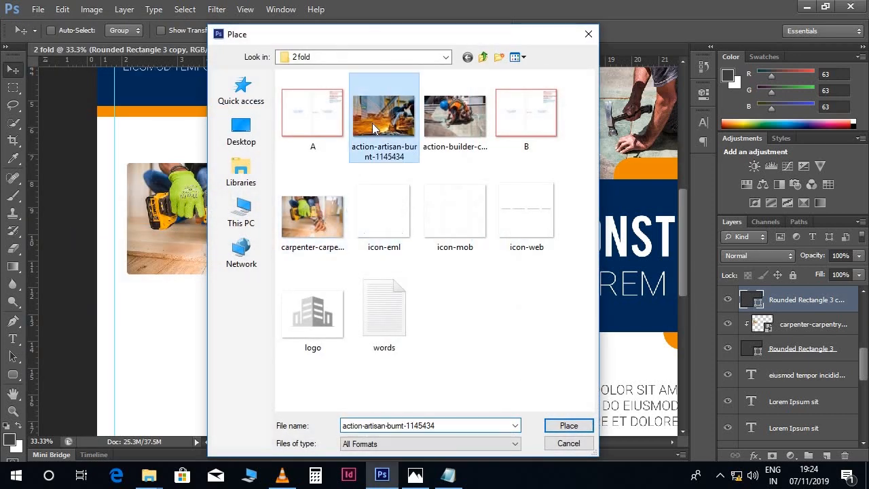
{"action": "left_click", "coordinate": [567, 425]}
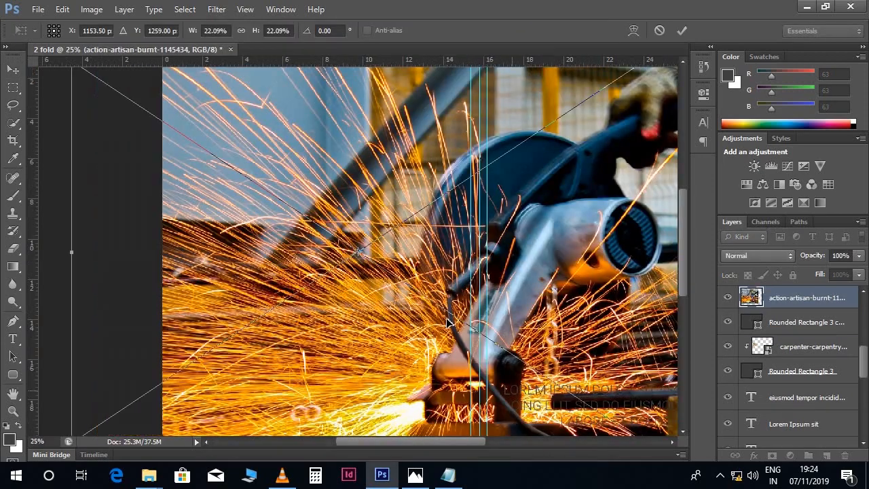
Scale the sparks photo down proportionally and position it so that it covers the right gray rectangle
{"action": "key", "text": "ctrl+minus"}
{"action": "left_click_drag", "start_coordinate": [488, 372], "coordinate": [321, 243]}
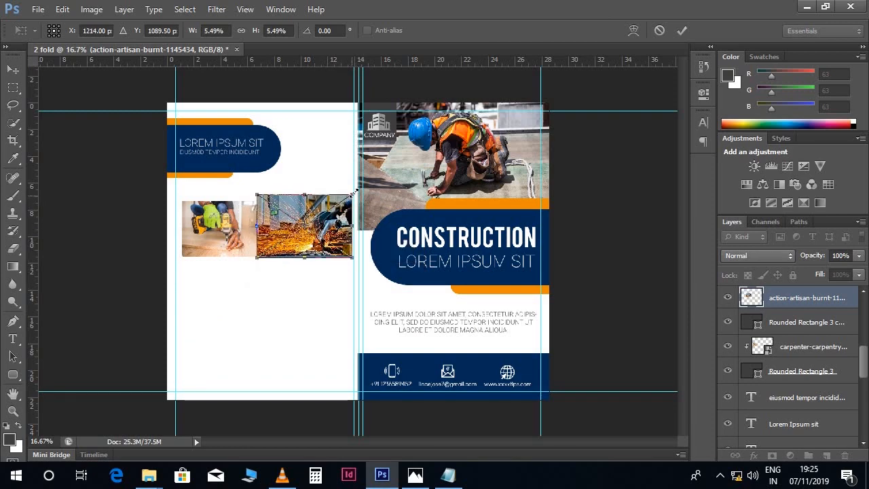
{"action": "key", "text": "Return"}
{"action": "key", "text": "ctrl+plus"}
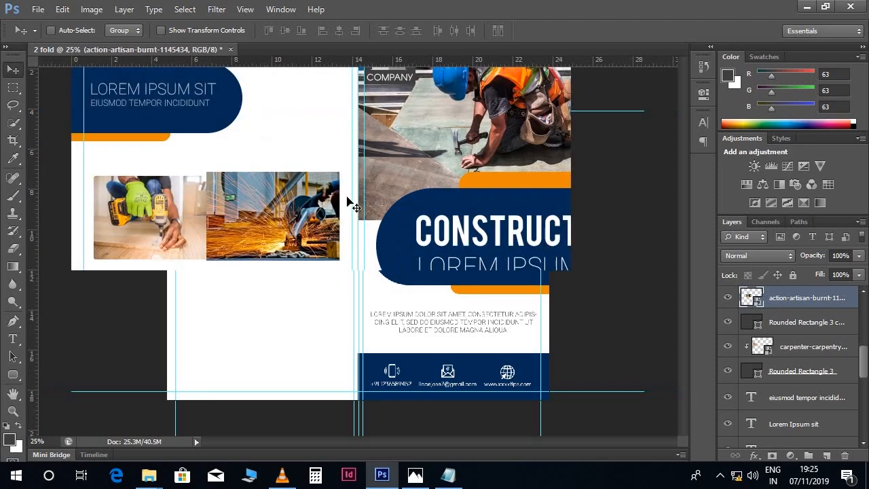
{"action": "key", "text": "ctrl+plus"}
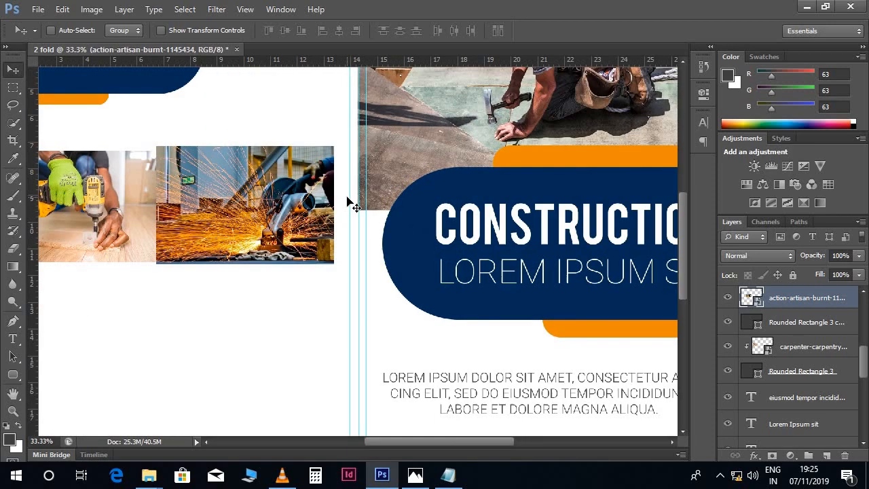
Clip the sparks photo to the right-hand rounded rectangle beneath it with a clipping mask
{"action": "right_click", "coordinate": [813, 299]}
{"action": "left_click", "coordinate": [710, 239]}
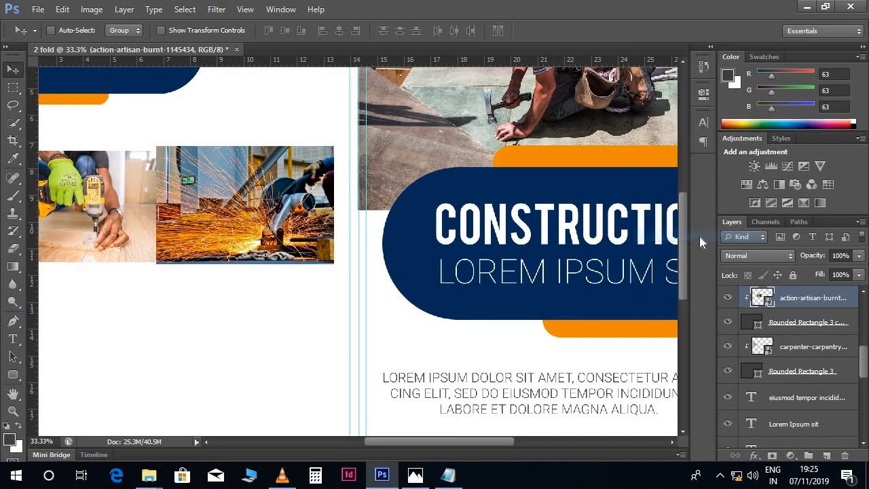
{"action": "key", "text": "ctrl+minus"}
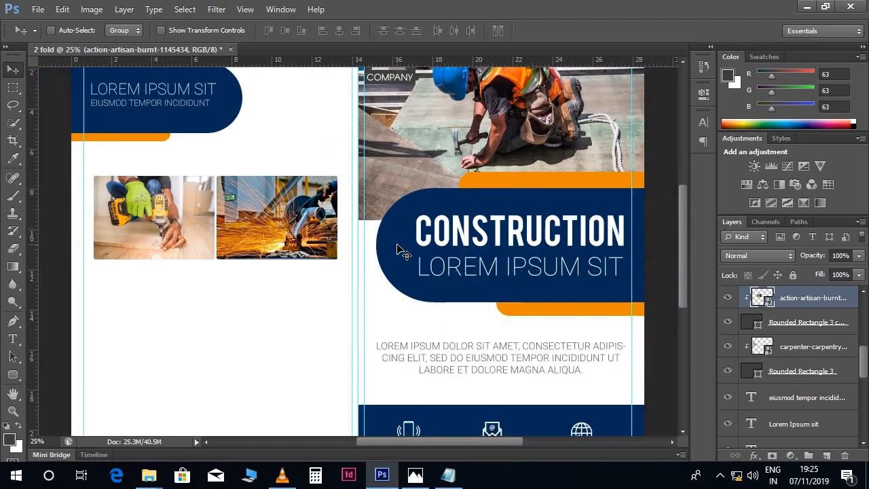
Duplicate the front cover's three-line Lorem ipsum paragraph and place the copy centered below the back cover's two photos
{"action": "left_click_drag", "start_coordinate": [401, 248], "coordinate": [442, 238]}
{"action": "scroll", "coordinate": [442, 237], "scroll_direction": "down", "scroll_amount": 3}
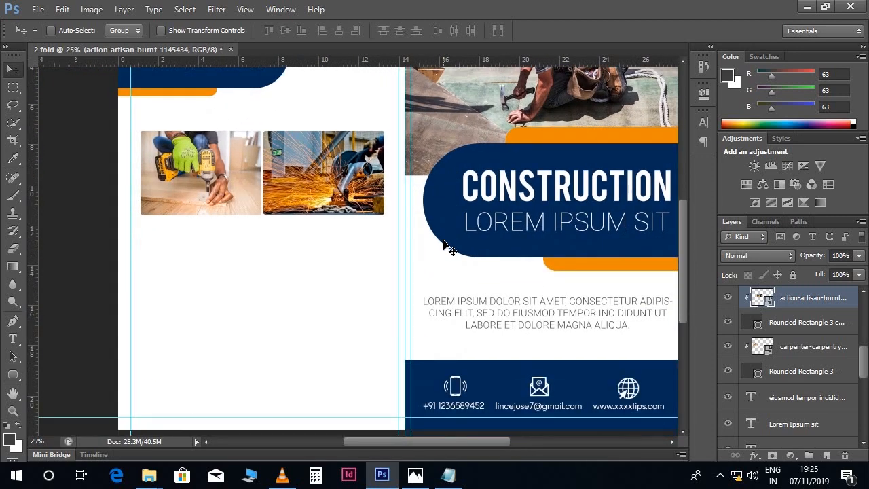
{"action": "scroll", "coordinate": [592, 334], "scroll_direction": "up", "scroll_amount": 1}
{"action": "right_click", "coordinate": [574, 316]}
{"action": "left_click", "coordinate": [623, 319]}
{"action": "left_click_drag", "start_coordinate": [626, 319], "coordinate": [341, 247]}
Remove "tempor incididunt ut labore et dolore magna aliqua." from the copied paragraph and nudge it slightly up toward the photos
{"action": "key", "text": "t"}
{"action": "left_click", "coordinate": [355, 230]}
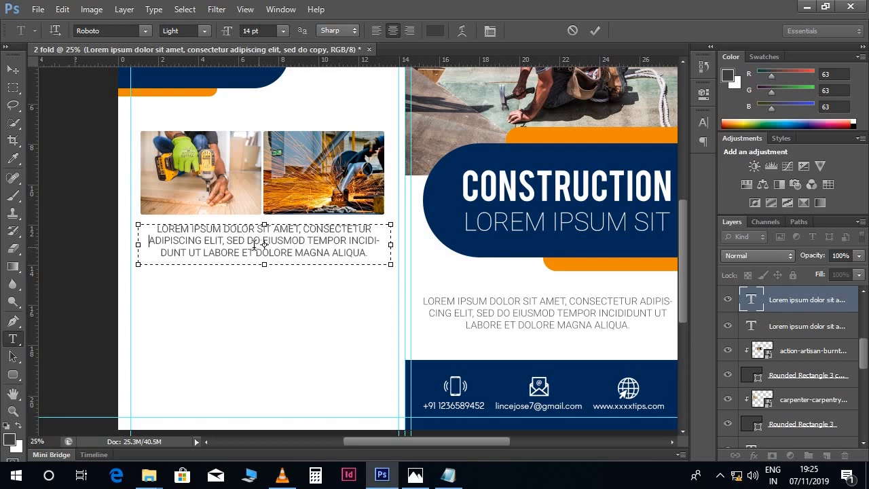
{"action": "left_click_drag", "start_coordinate": [311, 240], "coordinate": [389, 258]}
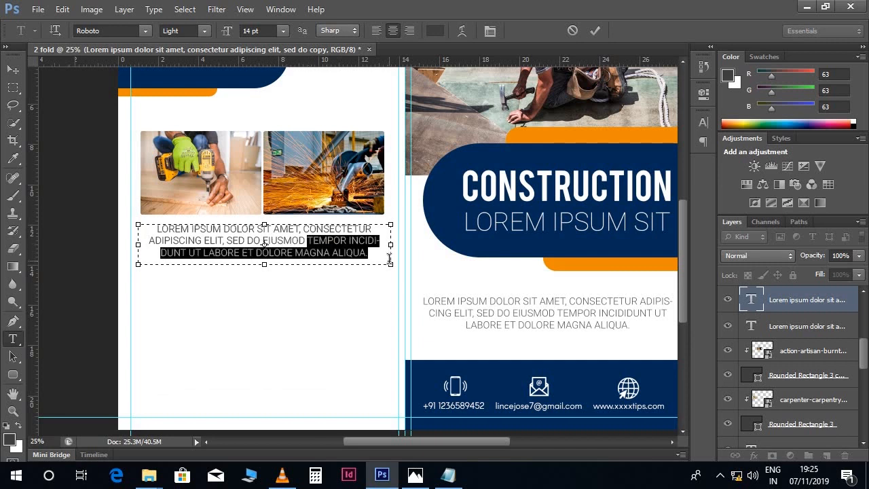
{"action": "key", "text": "BackSpace"}
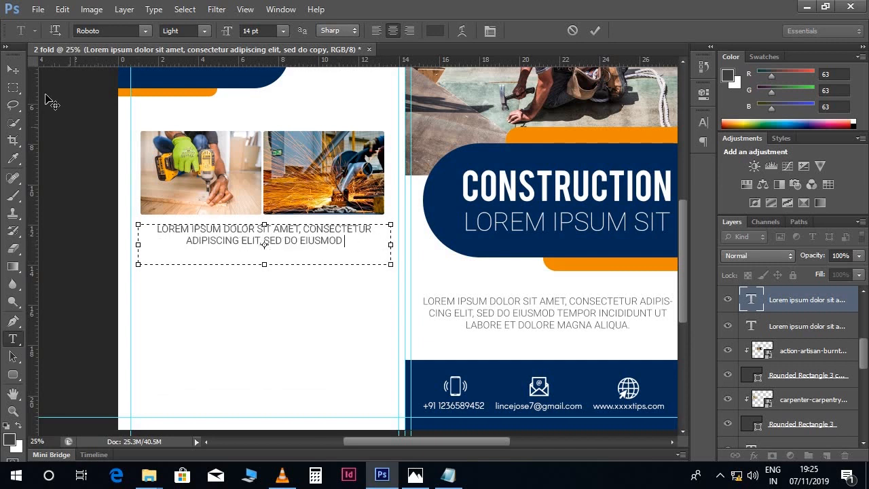
{"action": "left_click", "coordinate": [18, 72]}
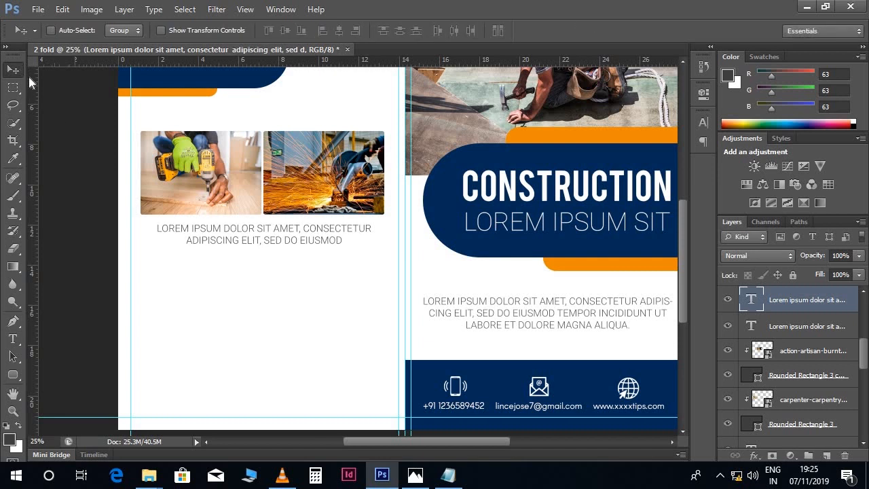
{"action": "key", "text": "shift+Up"}
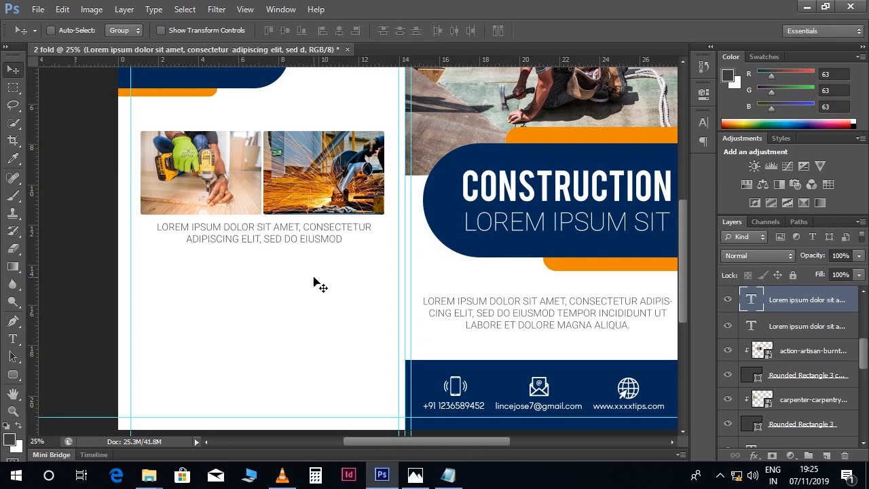
Duplicate the front cover's logo together with its COMPANY text onto the back cover below the paragraph
{"action": "scroll", "coordinate": [317, 275], "scroll_direction": "down", "scroll_amount": 2}
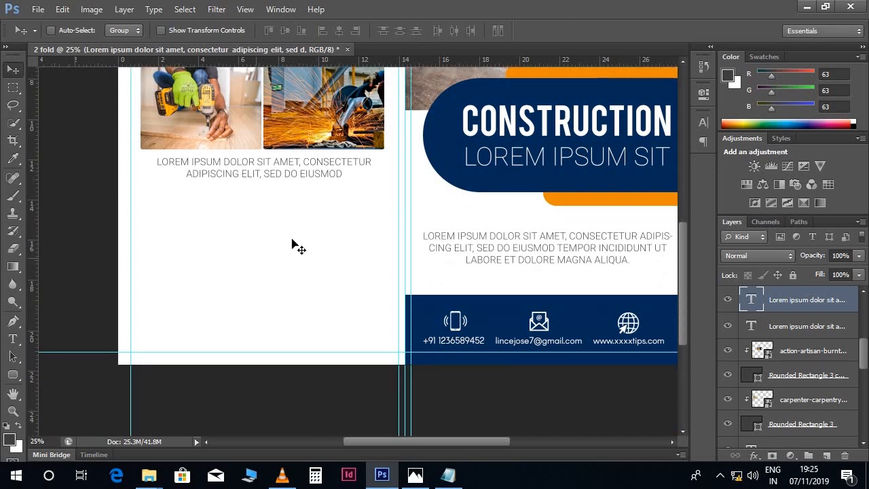
{"action": "scroll", "coordinate": [292, 252], "scroll_direction": "up", "scroll_amount": 5}
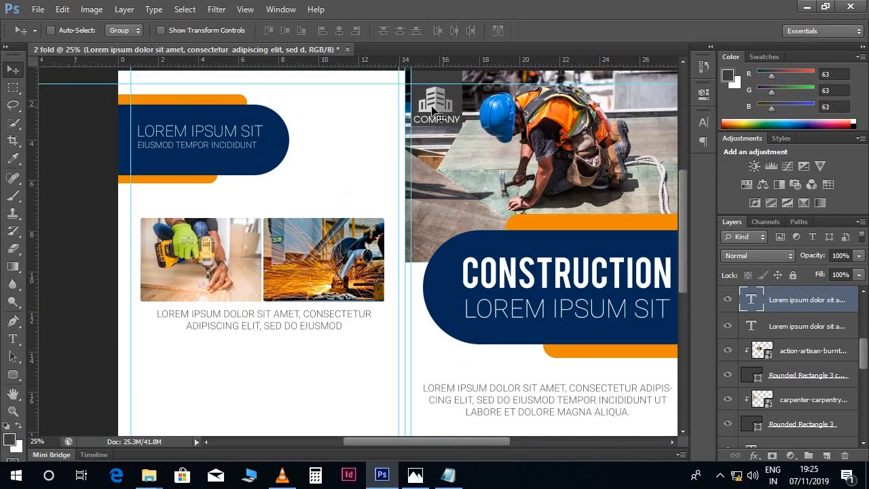
{"action": "scroll", "coordinate": [439, 107], "scroll_direction": "down", "scroll_amount": 1}
{"action": "right_click", "coordinate": [437, 99]}
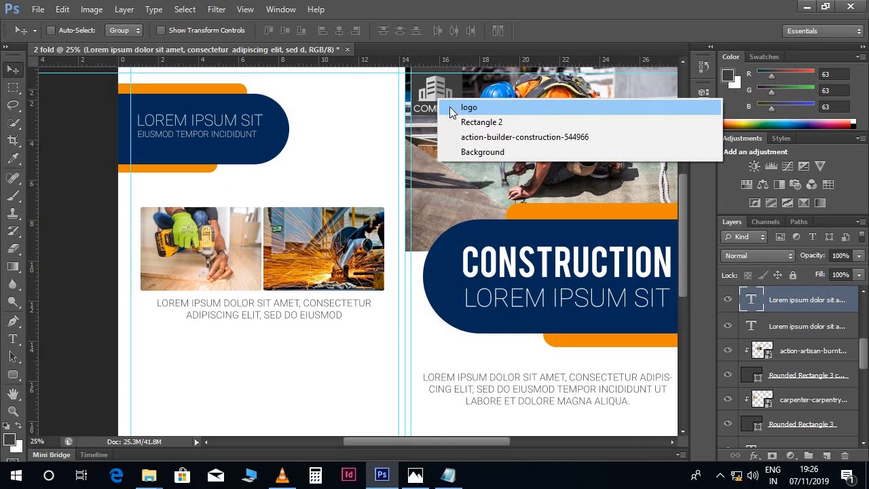
{"action": "left_click", "coordinate": [452, 110]}
{"action": "scroll", "coordinate": [774, 337], "scroll_direction": "up", "scroll_amount": 1}
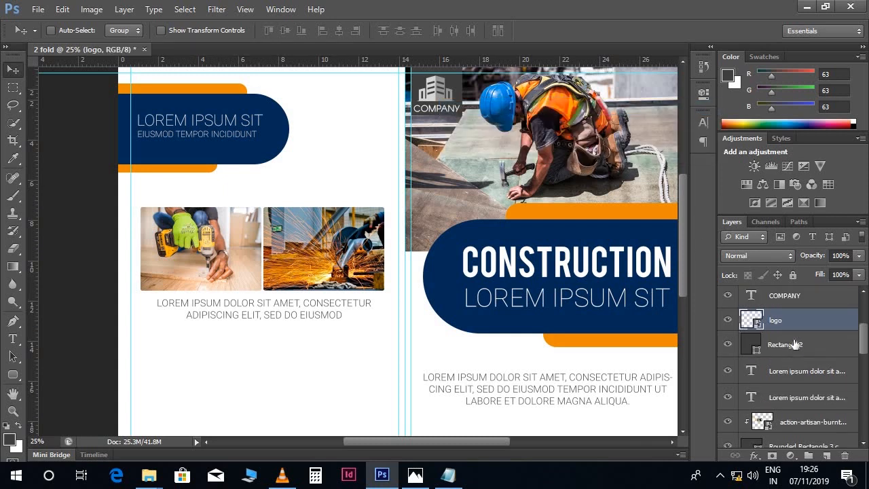
{"action": "left_click", "coordinate": [799, 302], "text": "shift"}
{"action": "left_click_drag", "start_coordinate": [451, 109], "coordinate": [262, 364]}
Reposition the copied logo and COMPANY text in the empty area below the back cover paragraph and enlarge them
{"action": "scroll", "coordinate": [314, 346], "scroll_direction": "down", "scroll_amount": 10}
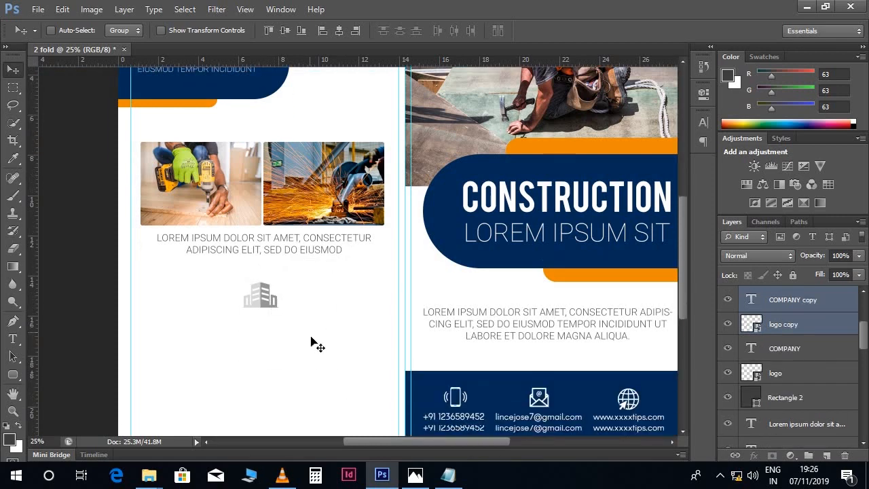
{"action": "left_click_drag", "start_coordinate": [276, 248], "coordinate": [296, 276]}
{"action": "key", "text": "ctrl+t"}
{"action": "key", "text": "Return"}
Change the color of the back cover's COMPANY text to dark gray #686767
{"action": "key", "text": "t"}
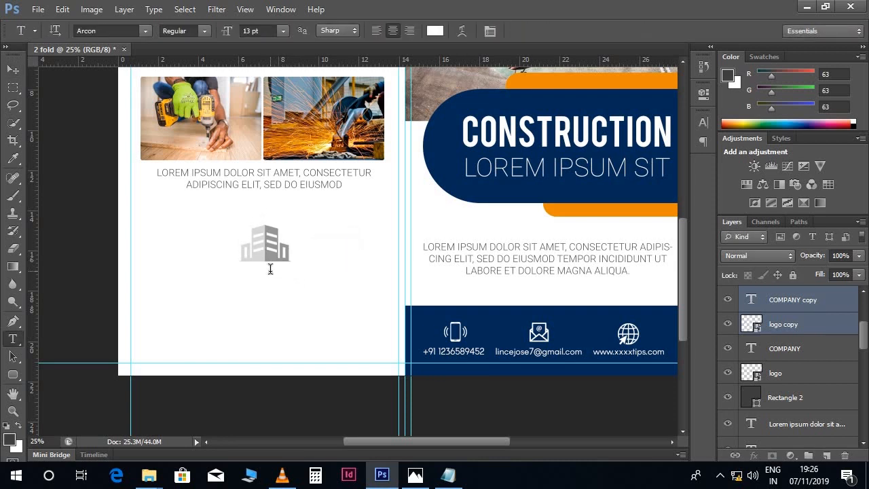
{"action": "double_click", "coordinate": [270, 272]}
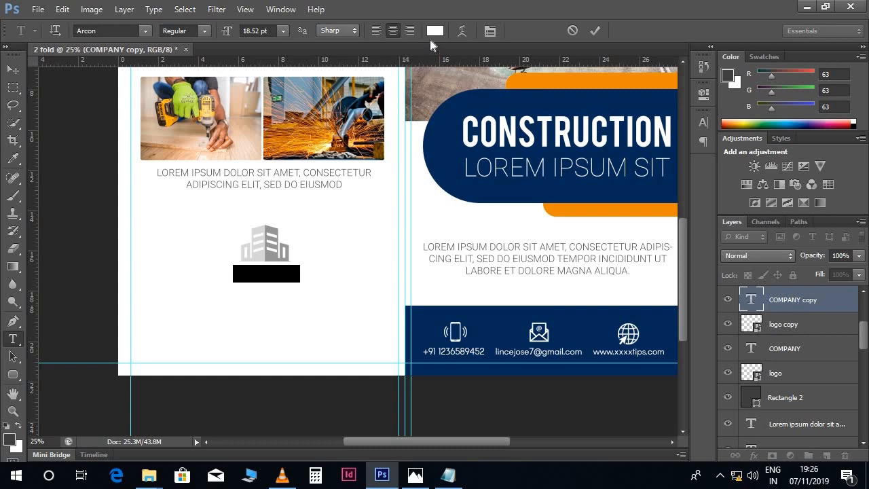
{"action": "left_click", "coordinate": [435, 31]}
{"action": "left_click", "coordinate": [526, 270]}
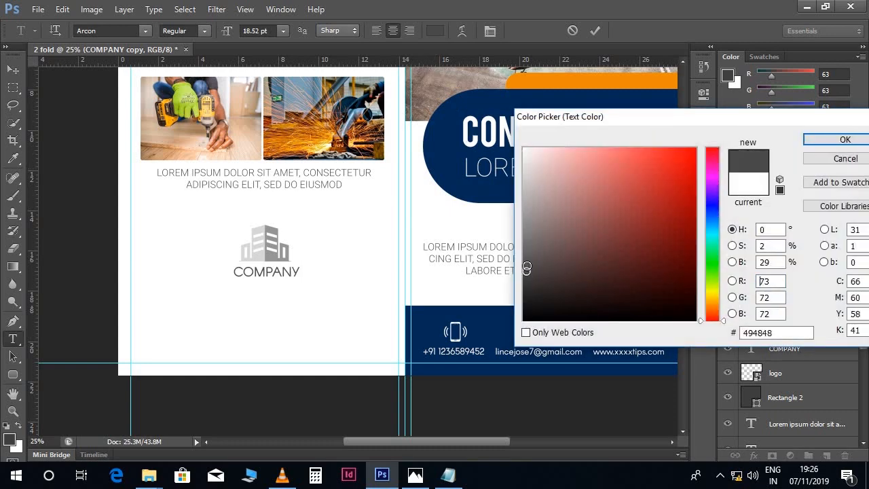
{"action": "left_click", "coordinate": [527, 259]}
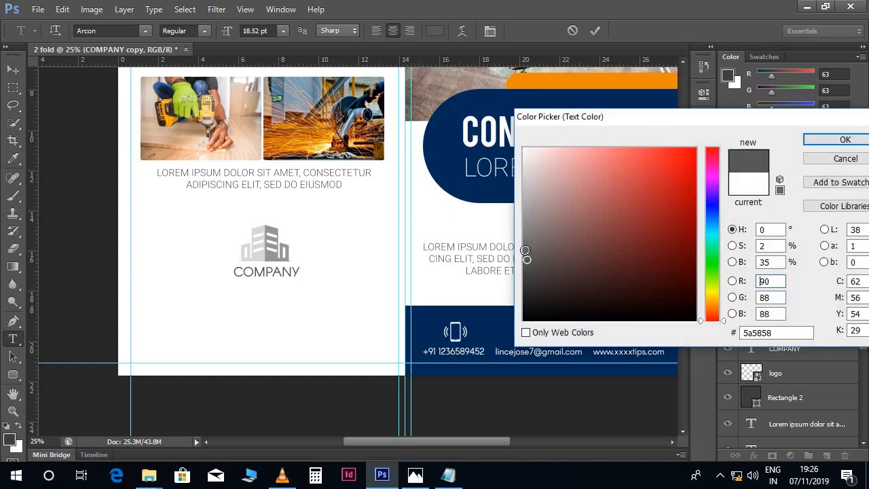
{"action": "left_click", "coordinate": [524, 250]}
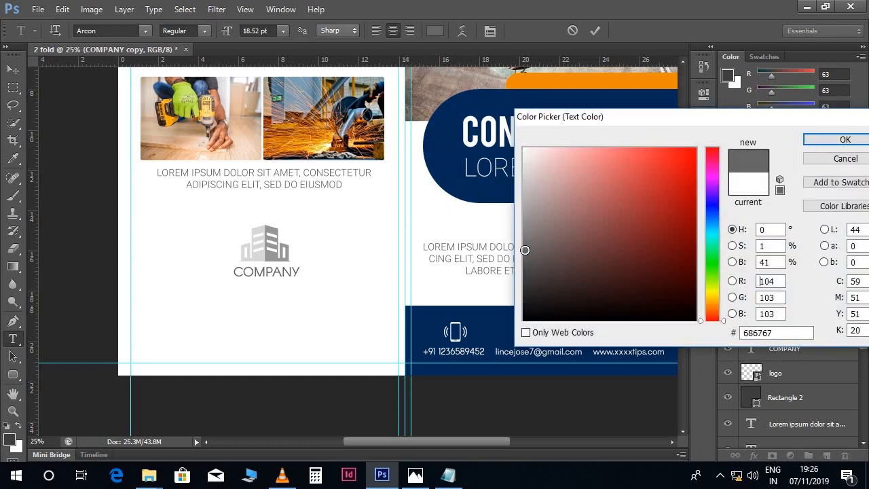
{"action": "left_click", "coordinate": [839, 139]}
{"action": "left_click", "coordinate": [12, 75]}
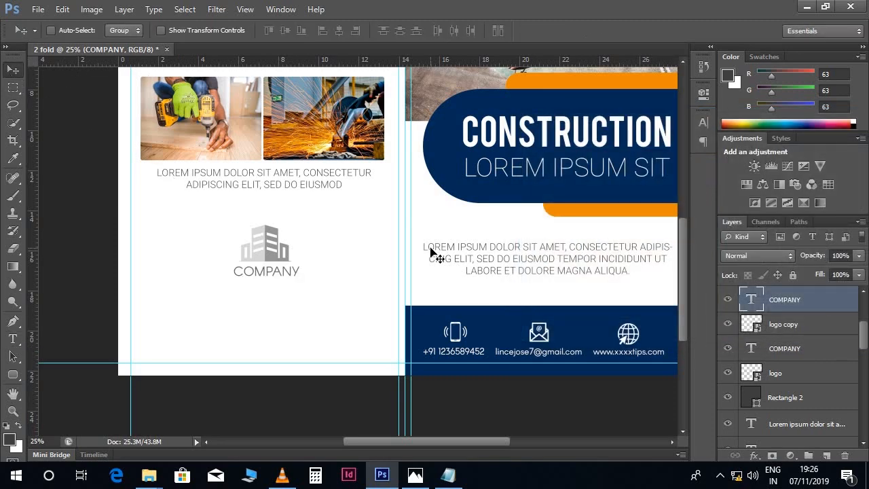
Scale the back cover's logo and COMPANY text down slightly together
{"action": "left_click", "coordinate": [816, 329], "text": "ctrl"}
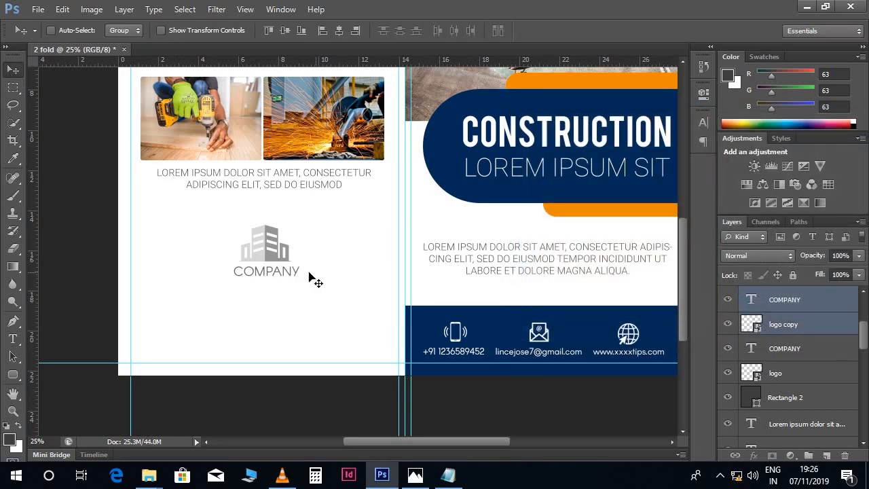
{"action": "key", "text": "ctrl+t"}
{"action": "left_click_drag", "start_coordinate": [301, 279], "coordinate": [297, 272]}
{"action": "key", "text": "Return"}
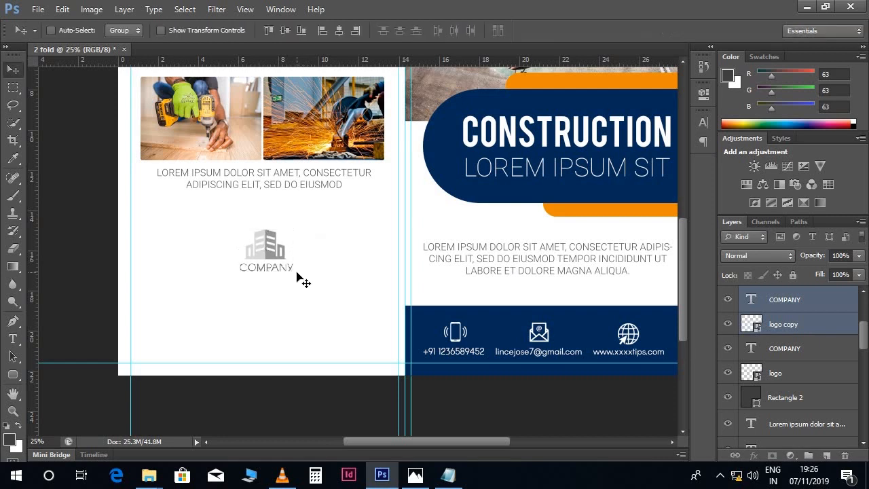
Duplicate the front cover's dark blue footer rectangle and place the copy along the bottom of the back cover
{"action": "scroll", "coordinate": [333, 309], "scroll_direction": "down", "scroll_amount": 1}
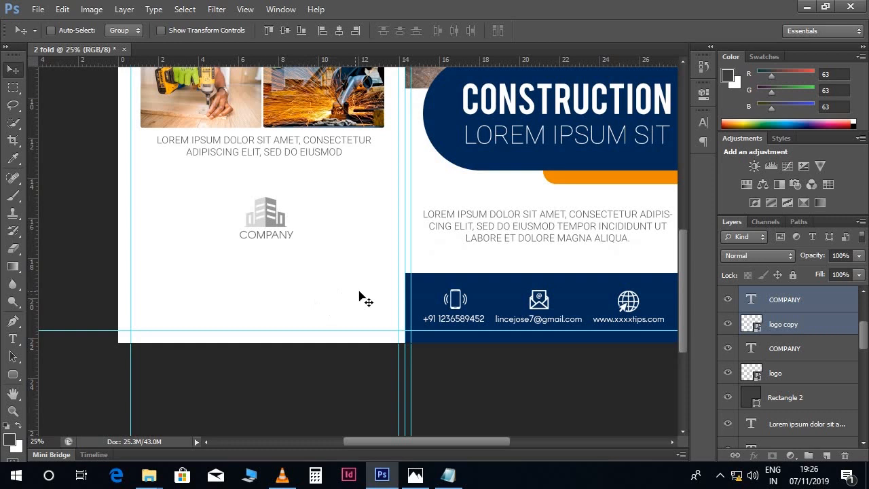
{"action": "right_click", "coordinate": [434, 285]}
{"action": "left_click", "coordinate": [455, 287]}
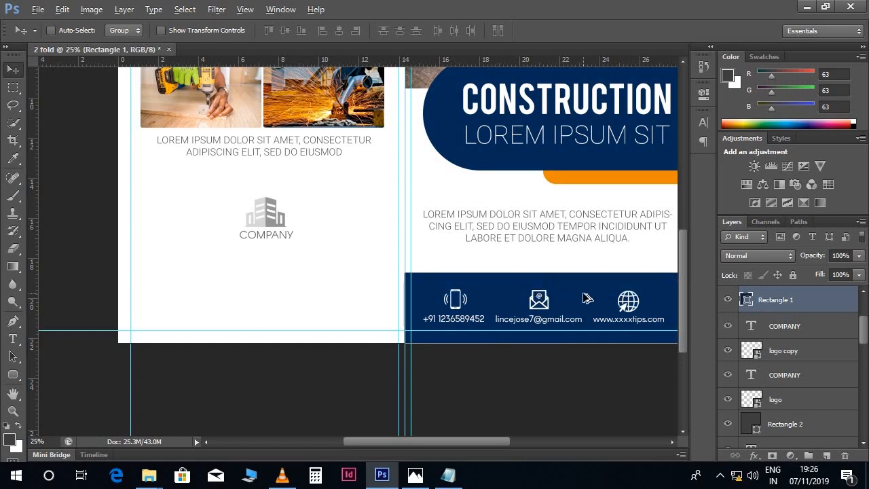
{"action": "left_click_drag", "start_coordinate": [572, 297], "coordinate": [297, 290]}
{"action": "scroll", "coordinate": [355, 297], "scroll_direction": "up", "scroll_amount": 1}
{"action": "left_click_drag", "start_coordinate": [398, 291], "coordinate": [370, 321]}
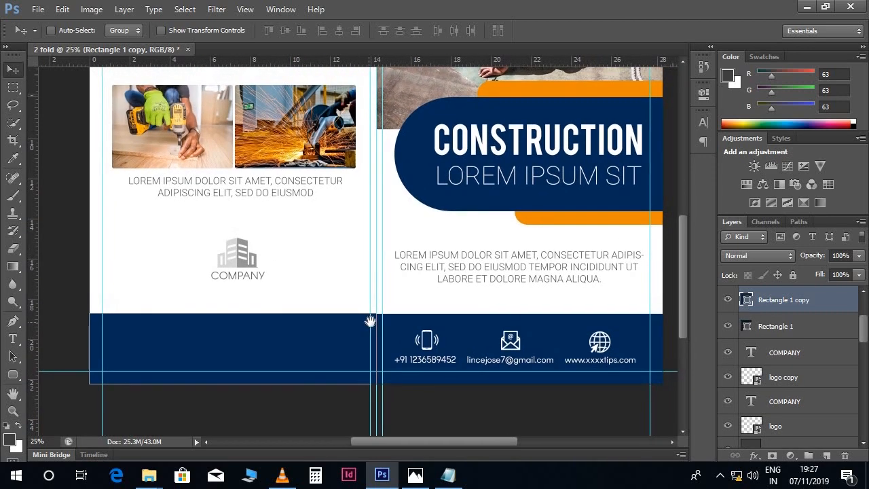
Recolor the back cover's footer rectangle orange (#ef8d00) by sampling the front cover's orange shape
{"action": "double_click", "coordinate": [747, 300]}
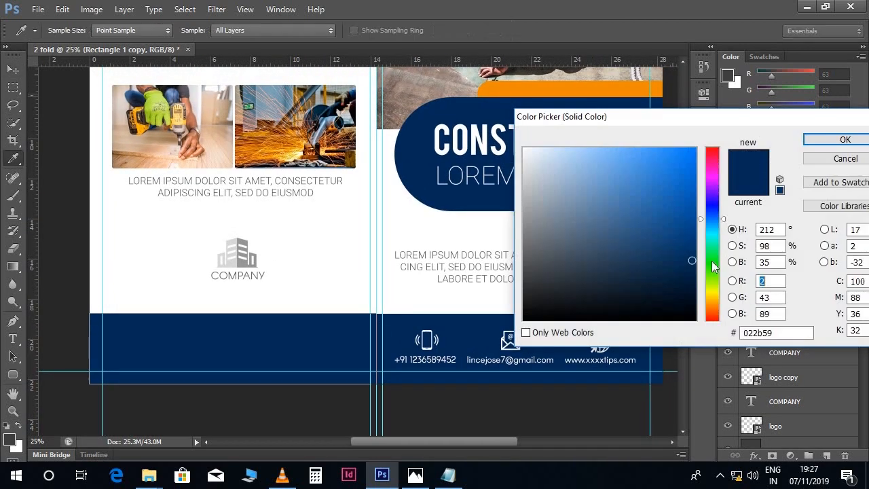
{"action": "left_click", "coordinate": [541, 86]}
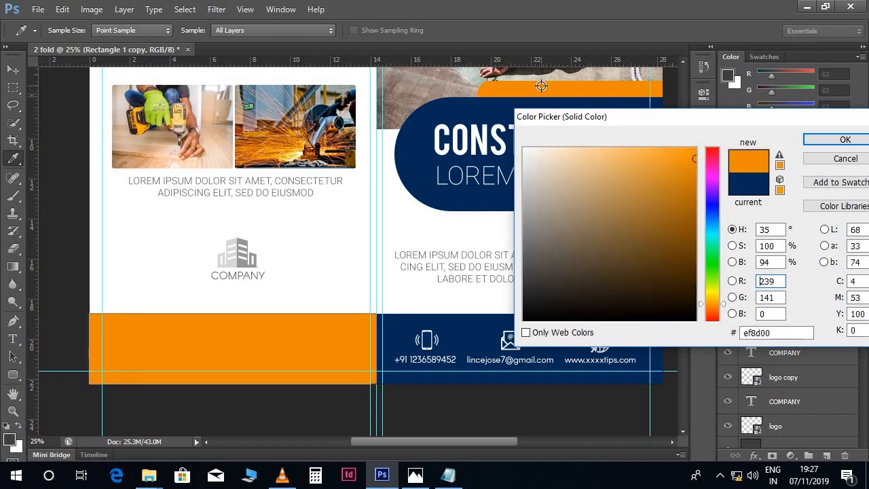
{"action": "left_click", "coordinate": [817, 141]}
Switch to Notepad, copy the last Lorem ipsum paragraph of the words file, and return to Photoshop
{"action": "key", "text": "ctrl+plus"}
{"action": "scroll", "coordinate": [339, 281], "scroll_direction": "down", "scroll_amount": 3}
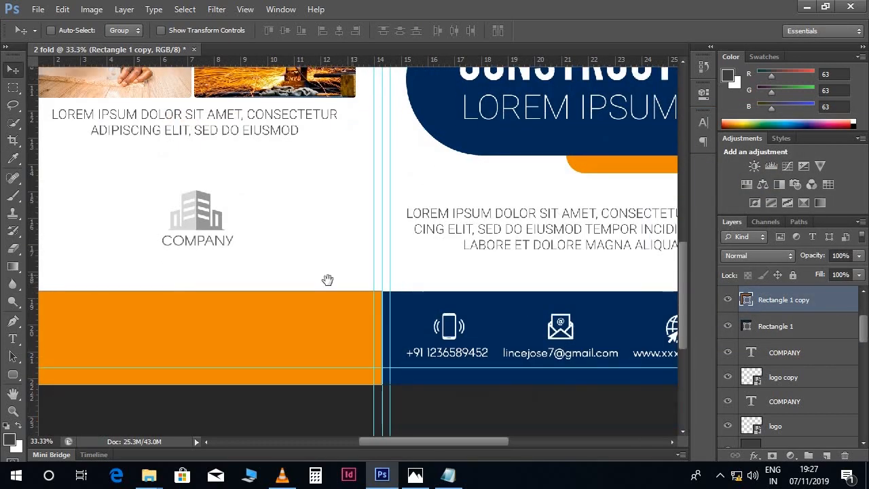
{"action": "scroll", "coordinate": [444, 248], "scroll_direction": "left", "scroll_amount": 3}
{"action": "scroll", "coordinate": [330, 298], "scroll_direction": "right", "scroll_amount": 1}
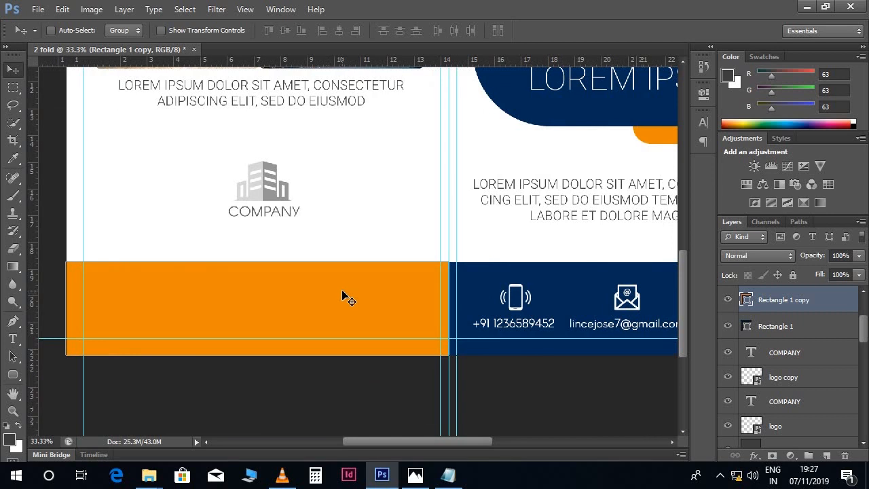
{"action": "left_click", "coordinate": [448, 474]}
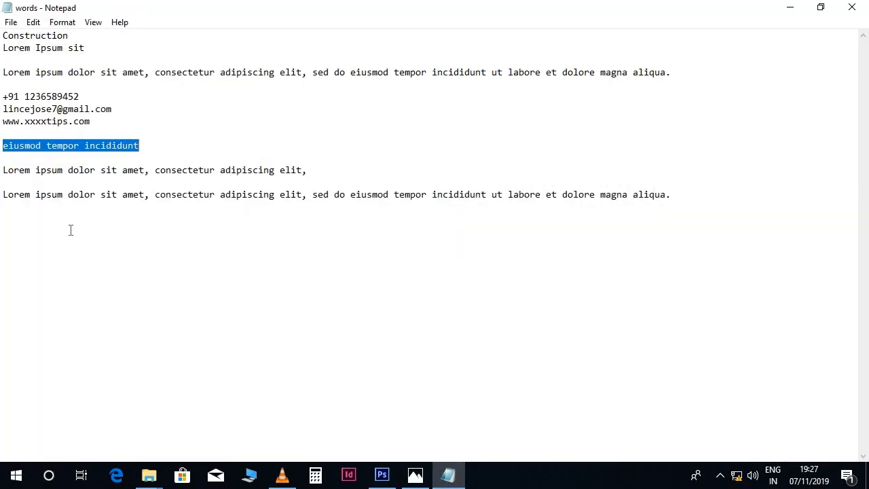
{"action": "left_click_drag", "start_coordinate": [5, 194], "coordinate": [668, 207]}
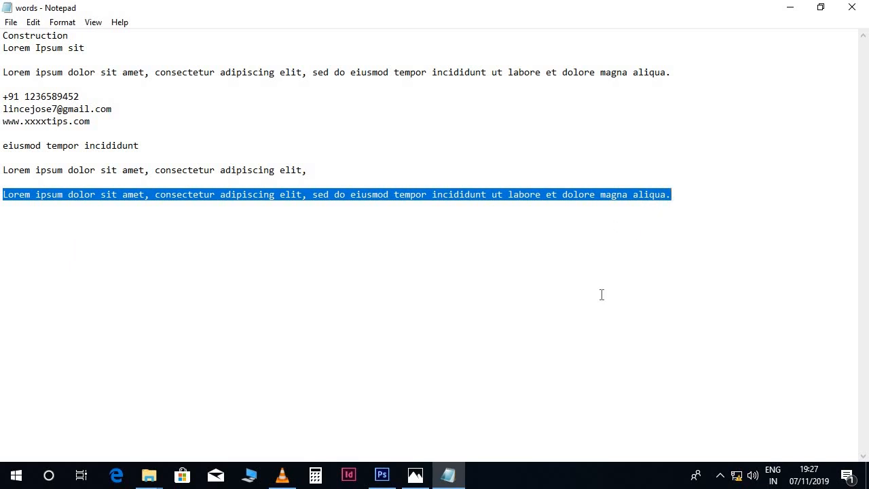
{"action": "left_click", "coordinate": [381, 475]}
Duplicate the caption text under the back cover's photos and place the copy straight below on the orange footer
{"action": "scroll", "coordinate": [407, 299], "scroll_direction": "up", "scroll_amount": 1}
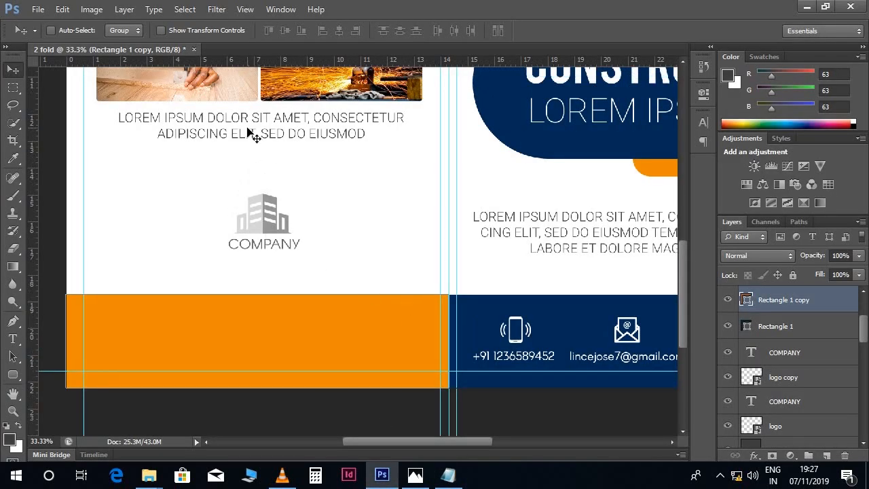
{"action": "left_click", "coordinate": [265, 119], "text": "ctrl"}
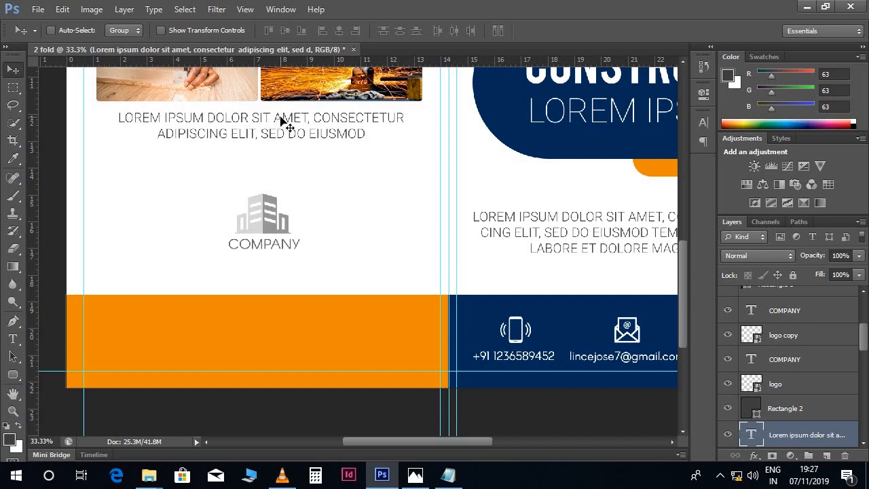
{"action": "left_click_drag", "start_coordinate": [280, 116], "coordinate": [259, 315]}
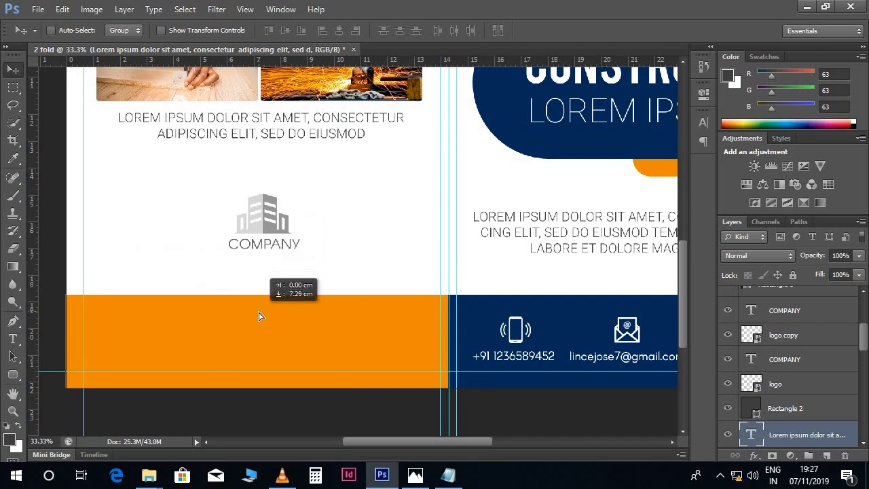
{"action": "left_click_drag", "start_coordinate": [258, 315], "coordinate": [260, 316]}
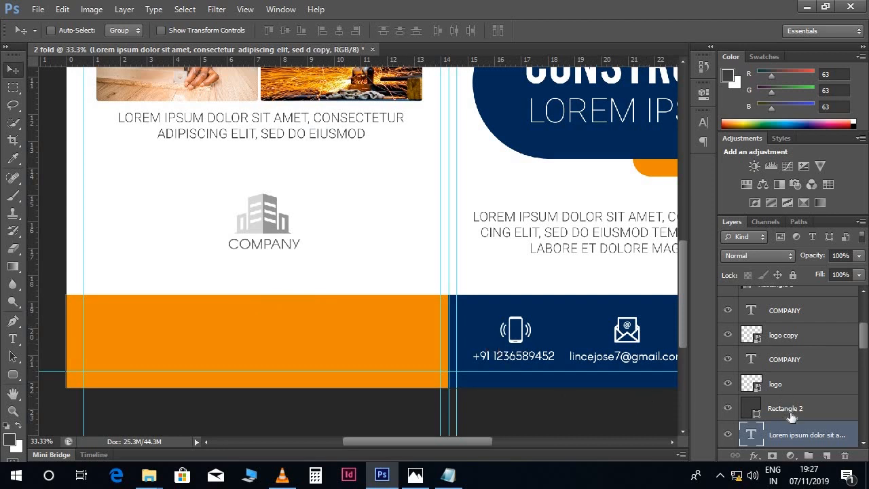
Move the orange footer rectangle's layer down the stack to just above the action-builder-construct photo layer
{"action": "left_click_drag", "start_coordinate": [863, 343], "coordinate": [866, 316]}
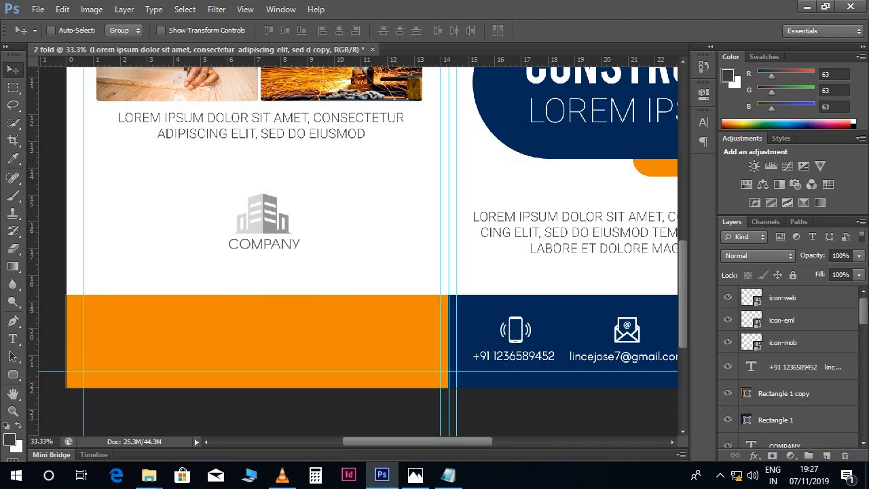
{"action": "scroll", "coordinate": [835, 324], "scroll_direction": "down", "scroll_amount": 3}
{"action": "left_click", "coordinate": [813, 317]}
{"action": "left_click_drag", "start_coordinate": [827, 317], "coordinate": [813, 389]}
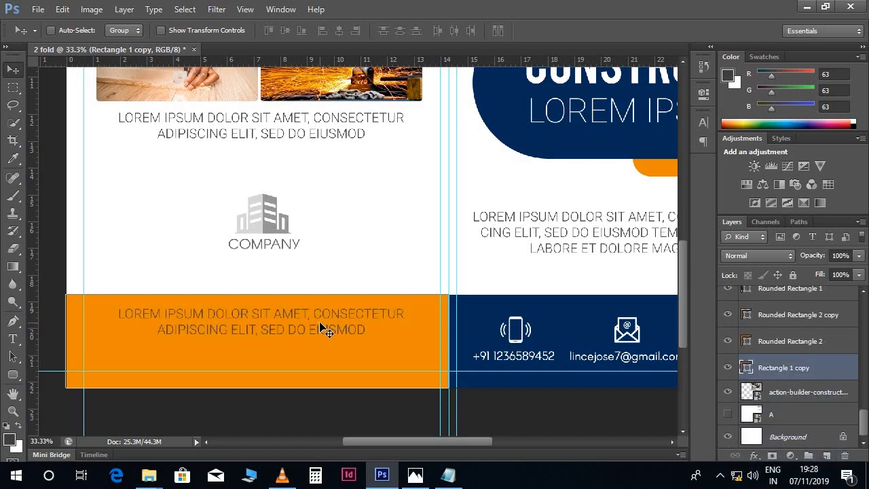
Replace the orange footer's text with the copied paragraph "Lorem ipsum dolor sit amet… labore et dolore magna aliqua."
{"action": "key", "text": "t"}
{"action": "left_click", "coordinate": [335, 329]}
{"action": "key", "text": "ctrl+a"}
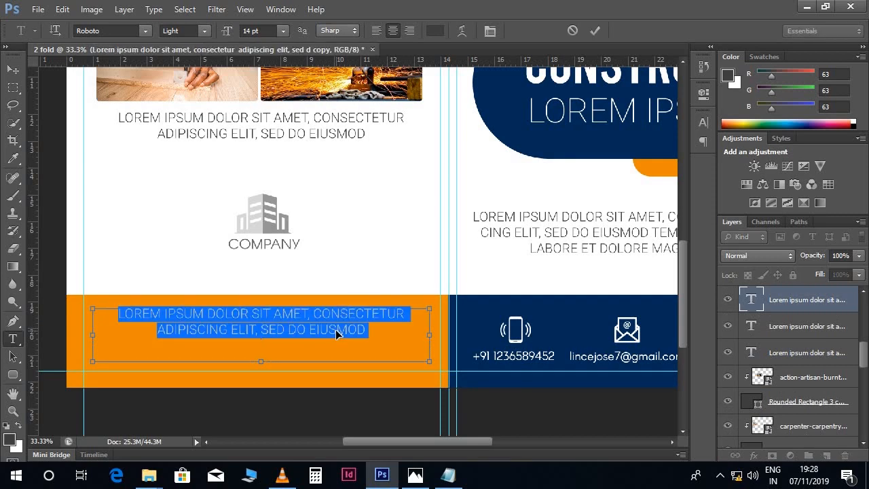
{"action": "type", "text": "LOREM IPSUM DOLOR SIT AMET, CONSECTETUR ADIPISCING ELIT, SED DO EIUSMOD TEMPOR INCIDIDUNT UT LABORE ET DOLORE MAGNA ALIQUA"}
Recolor the whole orange footer paragraph white (#ffffff) and commit the text edit
{"action": "key", "text": "ctrl+a"}
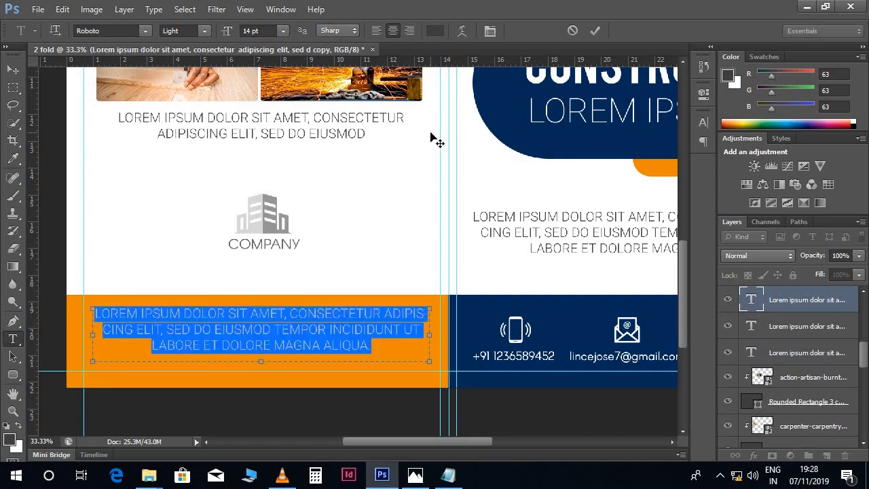
{"action": "left_click", "coordinate": [434, 31]}
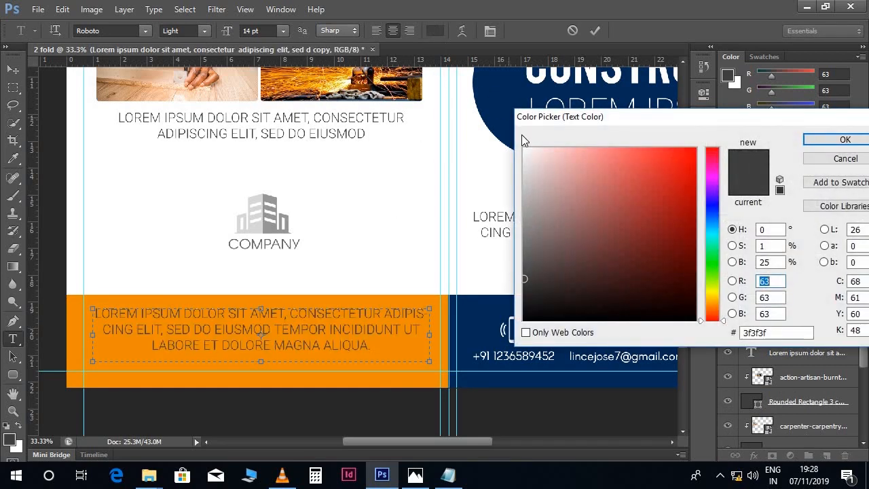
{"action": "left_click", "coordinate": [523, 144]}
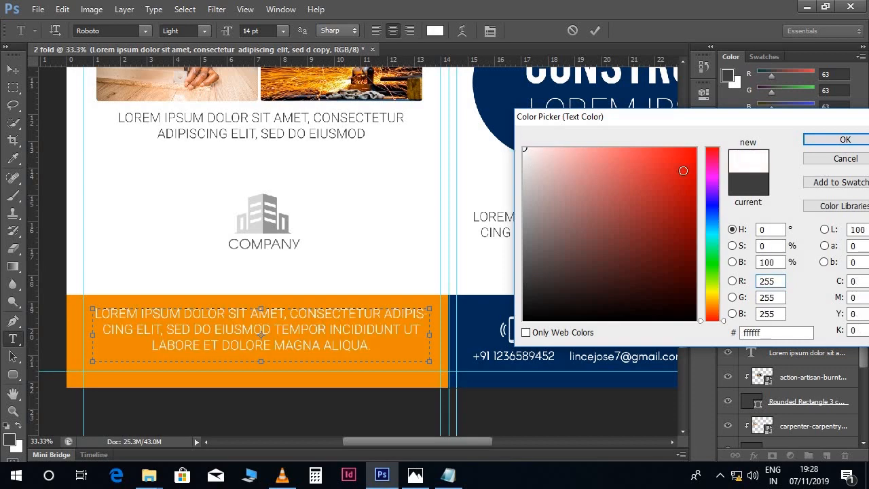
{"action": "left_click", "coordinate": [826, 139]}
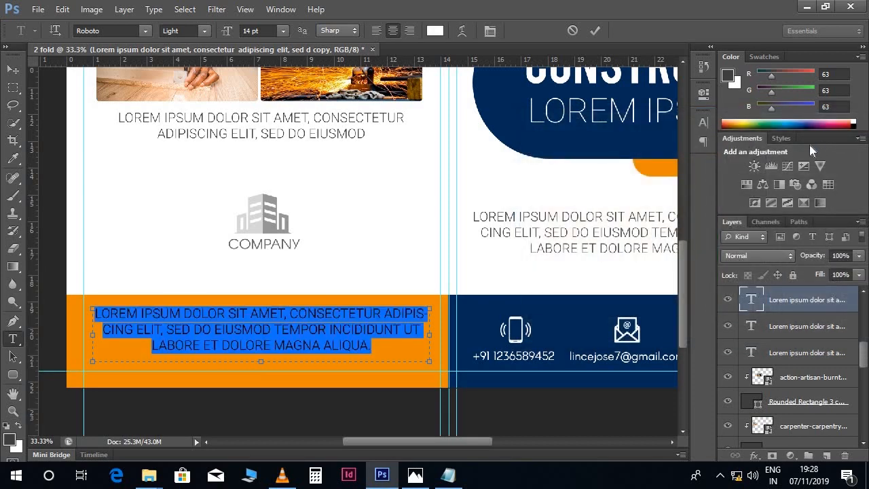
{"action": "left_click", "coordinate": [14, 70]}
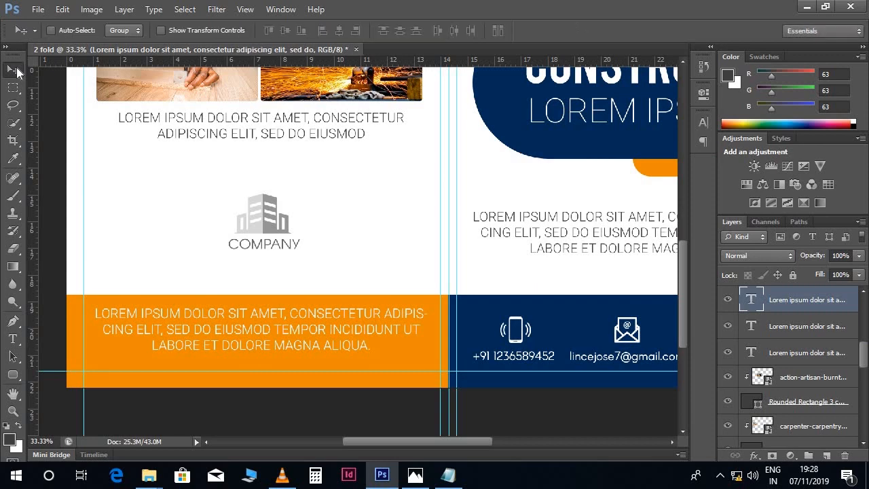
Nudge the white paragraph down so it sits vertically centered in the orange footer
{"action": "key", "text": "shift+Down"}
{"action": "key", "text": "shift+Down"}
{"action": "key", "text": "shift+Down"}
{"action": "key", "text": "shift+Down"}
{"action": "key", "text": "shift+Down"}
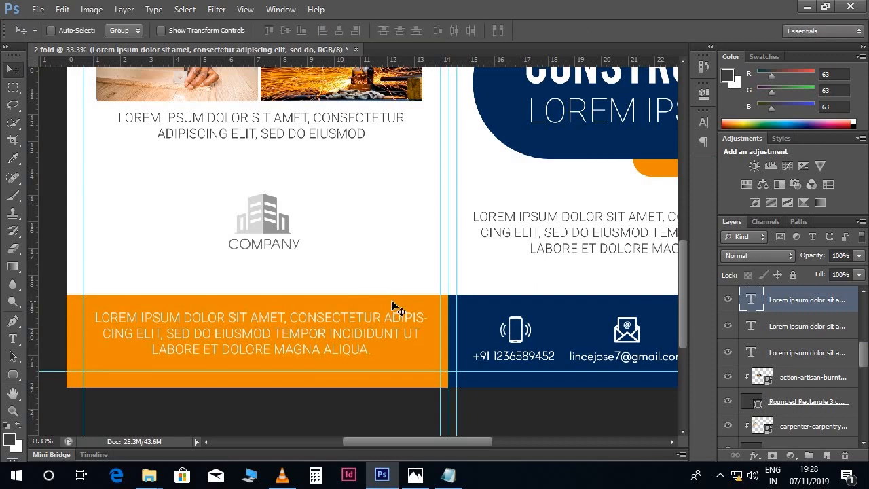
Hide the guides and review the complete outside spread with both covers
{"action": "key", "text": "ctrl+minus"}
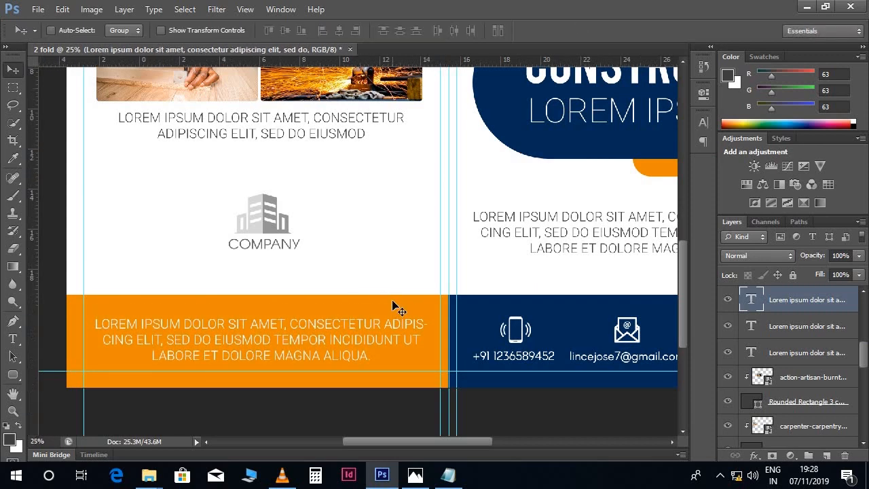
{"action": "key", "text": "ctrl+semicolon"}
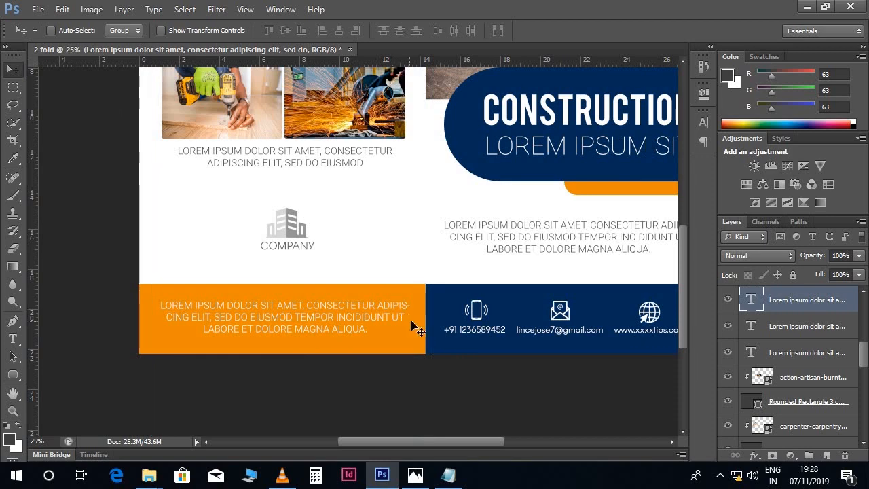
{"action": "left_click_drag", "start_coordinate": [427, 260], "coordinate": [427, 292]}
{"action": "left_click_drag", "start_coordinate": [473, 271], "coordinate": [420, 289]}
{"action": "scroll", "coordinate": [420, 290], "scroll_direction": "up", "scroll_amount": 3}
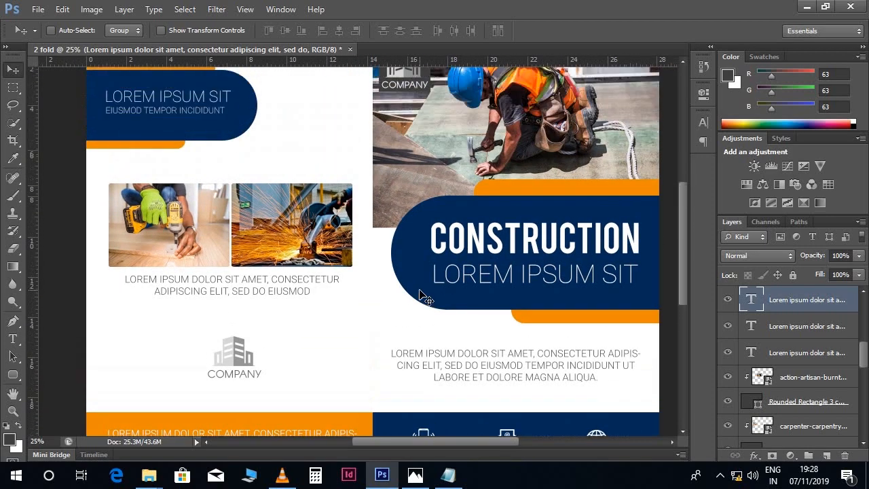
{"action": "key", "text": "ctrl+minus"}
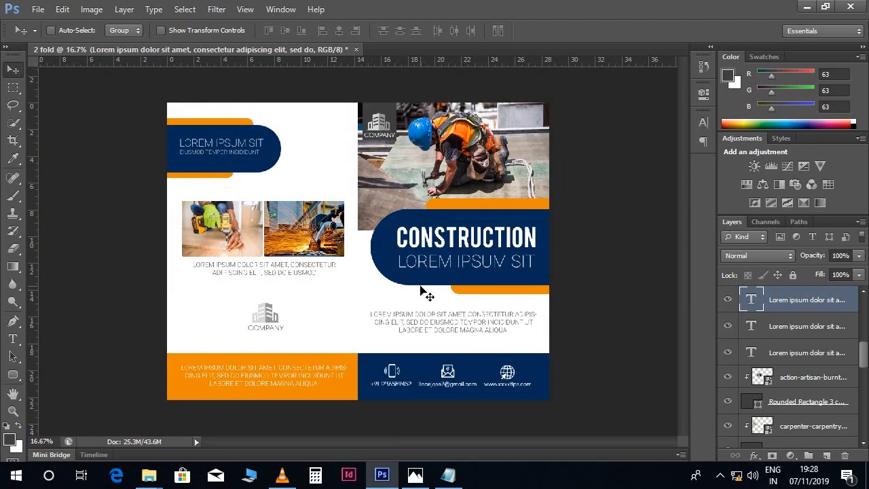